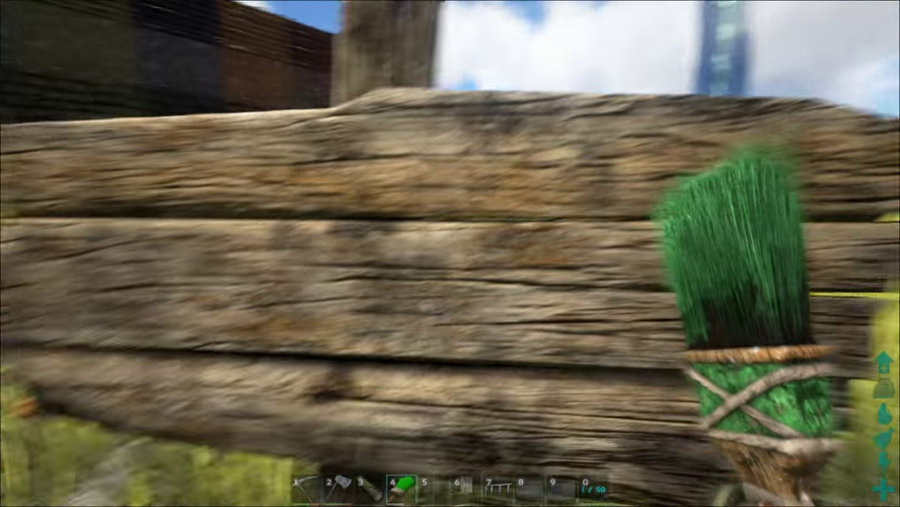
# Step: Paint a green border around all edges of the Wood Signpost's board
pyautogui.click(450, 253)
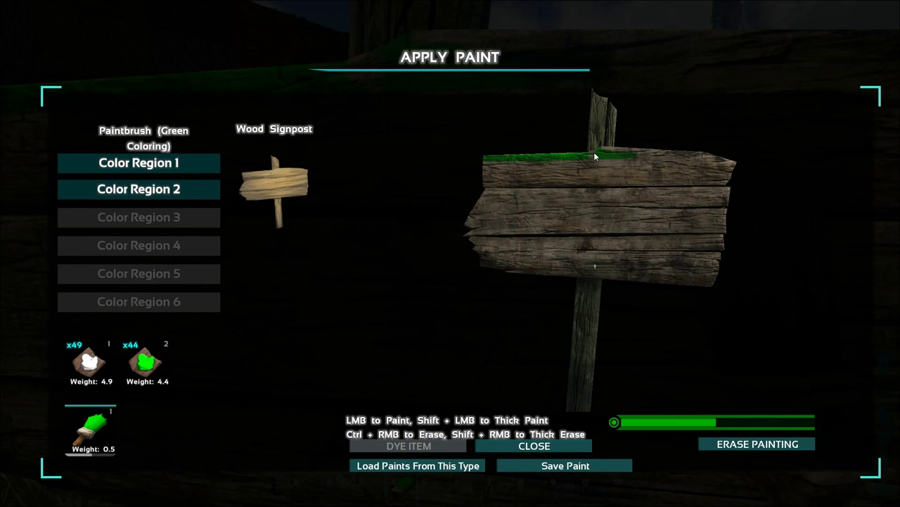
pyautogui.scroll(5, 599, 155)
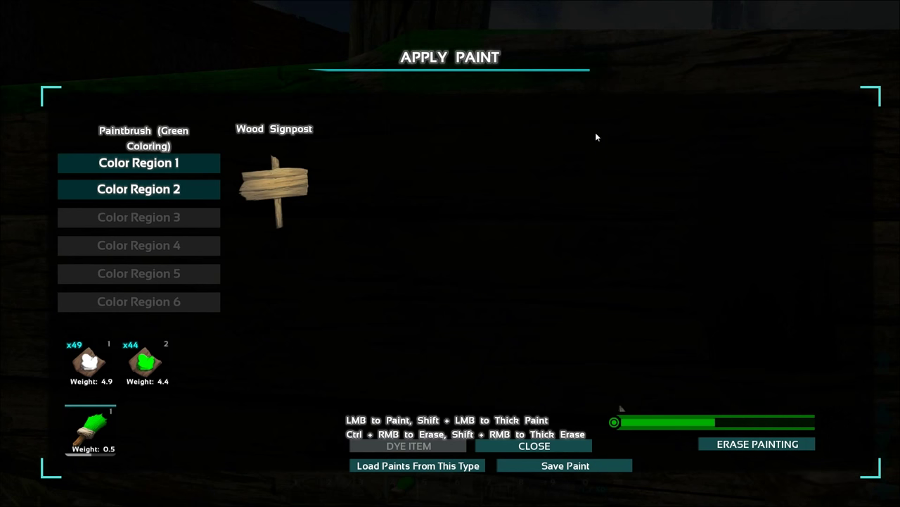
pyautogui.press('s')
pyautogui.scroll(3, 584, 226)
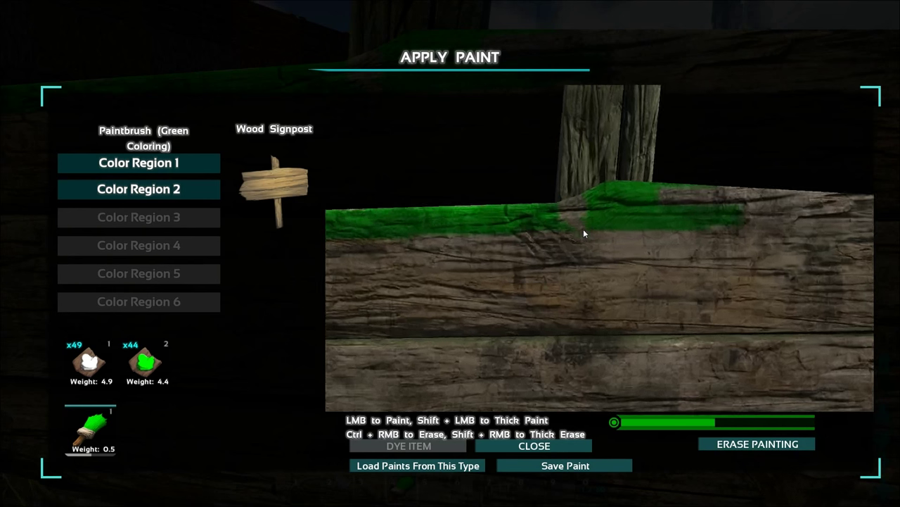
pyautogui.scroll(3, 583, 229)
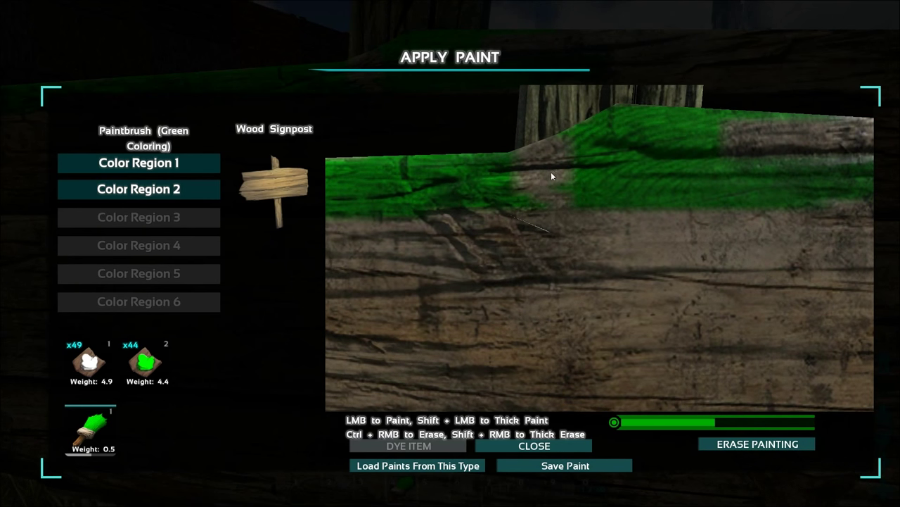
pyautogui.scroll(-6, 598, 185)
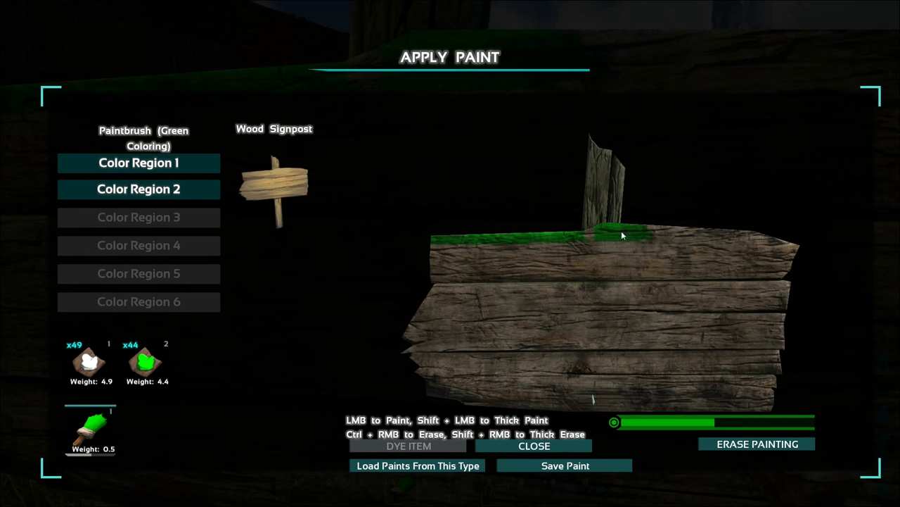
pyautogui.moveTo(622, 235); pyautogui.dragTo(650, 237)
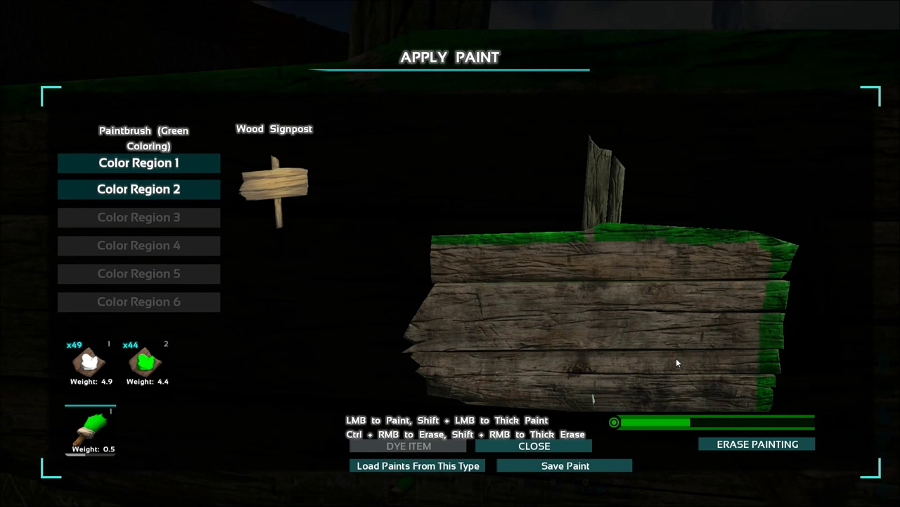
pyautogui.press('s')
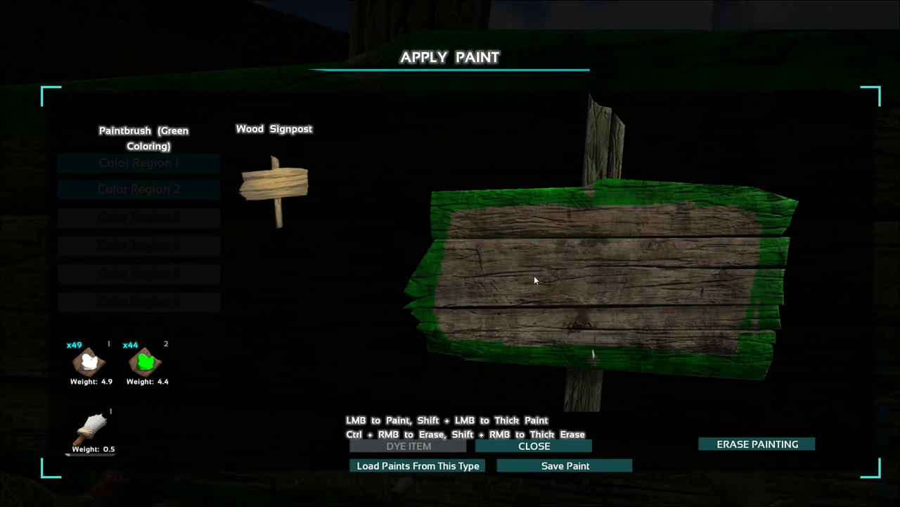
pyautogui.moveTo(503, 268)
pyautogui.mouseDown()
pyautogui.moveTo(581, 262)
pyautogui.moveTo(519, 279)
pyautogui.mouseUp()
# Step: Save the signpost painting under a name and leave the paint screen
pyautogui.click(539, 467)
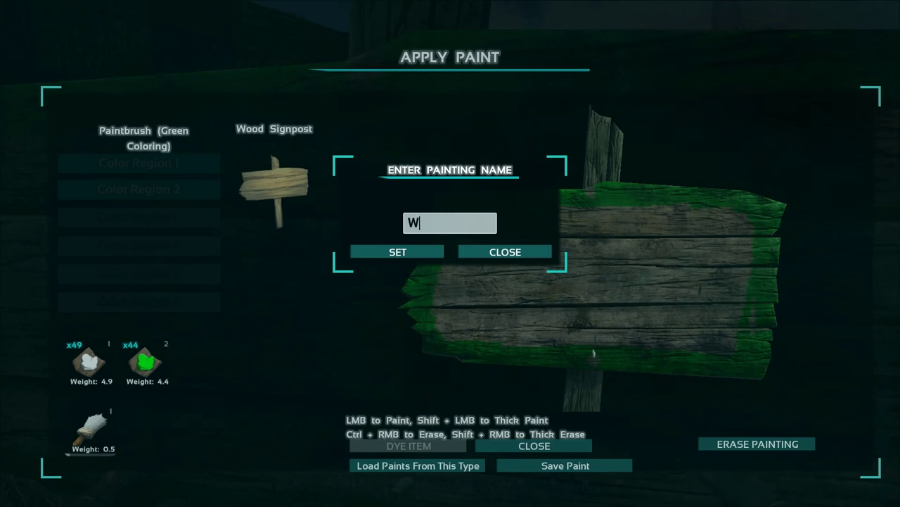
pyautogui.click(425, 251)
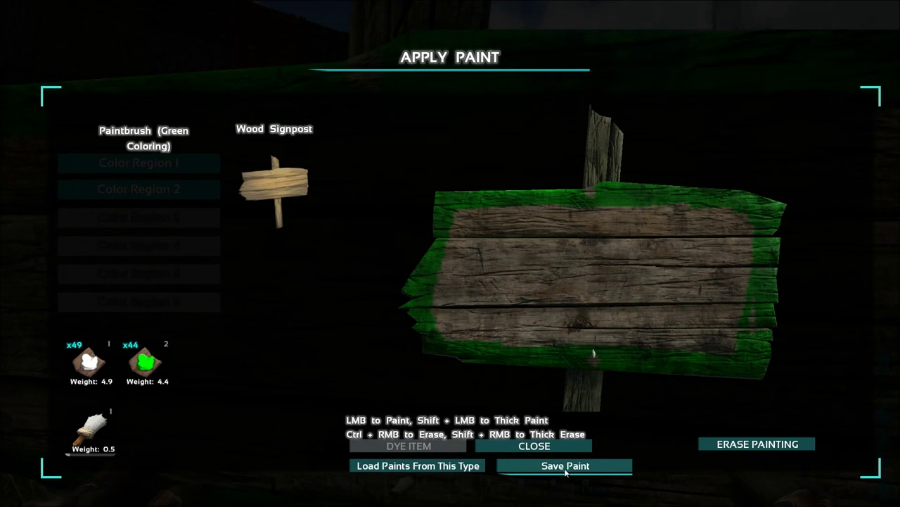
pyautogui.click(537, 447)
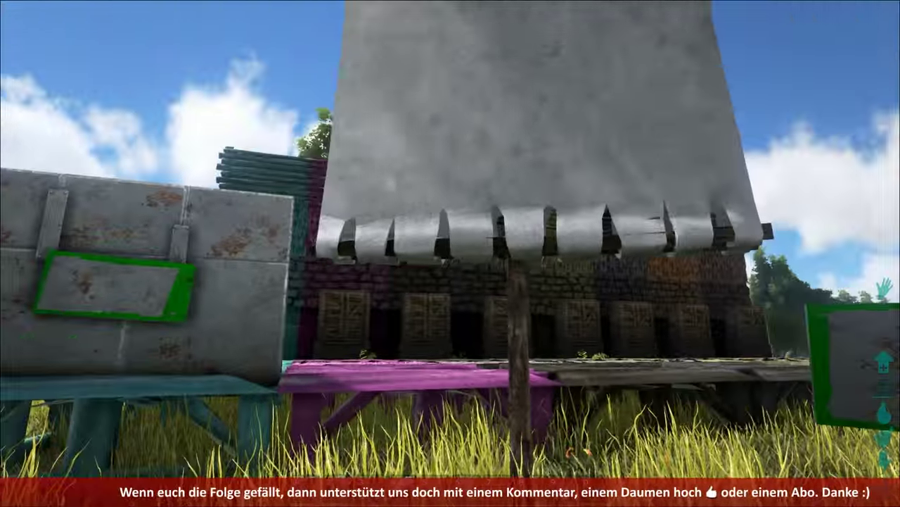
# Step: Refill the paintbrush with Green Coloring from the inventory and open the Single Panel Flag for painting
pyautogui.press('i')
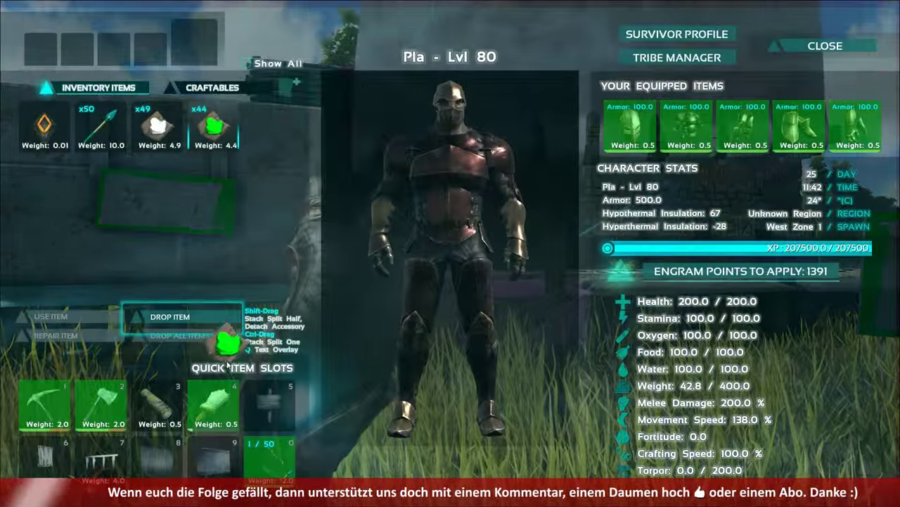
pyautogui.press('i')
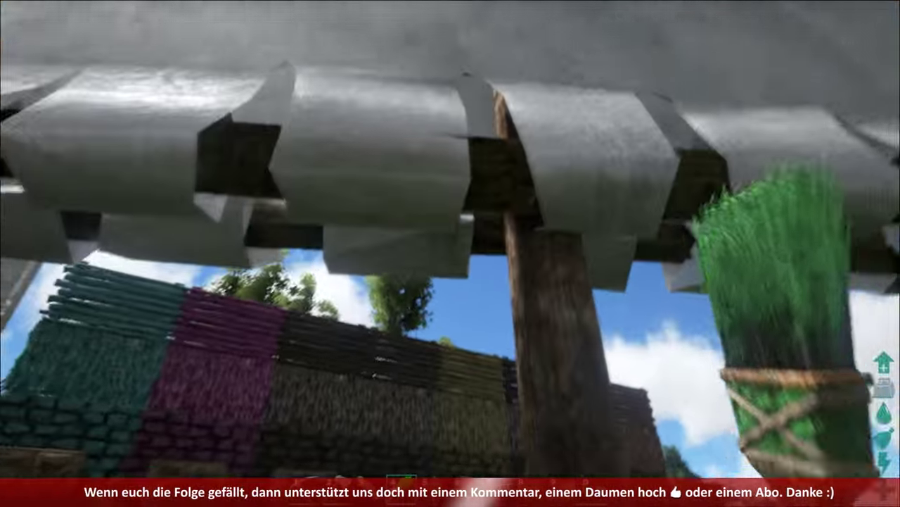
pyautogui.press('e')
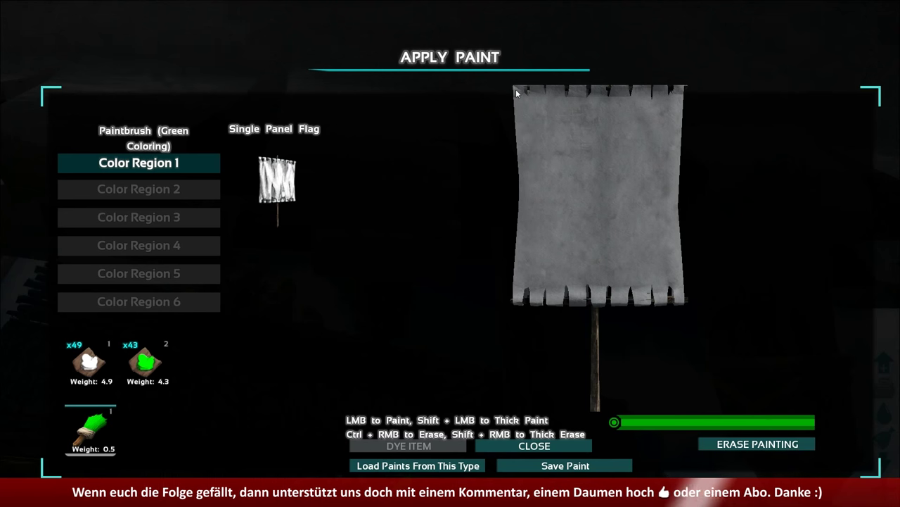
# Step: Paint green borders along the flag's two side edges and lower edge, reloading the brush with Green Coloring as needed
pyautogui.moveTo(516, 89)
pyautogui.mouseDown()
pyautogui.moveTo(520, 226)
pyautogui.moveTo(524, 212)
pyautogui.moveTo(506, 299)
pyautogui.moveTo(665, 309)
pyautogui.moveTo(532, 307)
pyautogui.moveTo(502, 293)
pyautogui.moveTo(690, 286)
pyautogui.moveTo(643, 298)
pyautogui.moveTo(661, 298)
pyautogui.mouseUp()
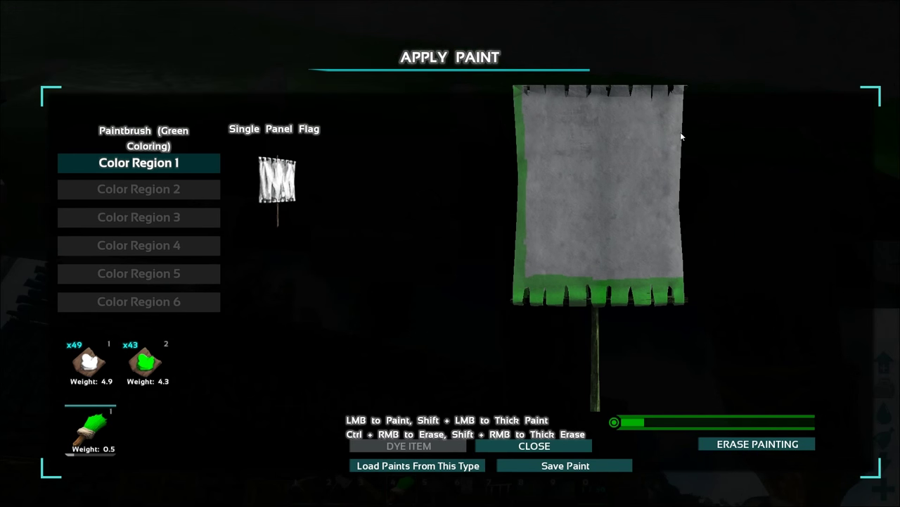
pyautogui.moveTo(681, 184); pyautogui.dragTo(673, 243)
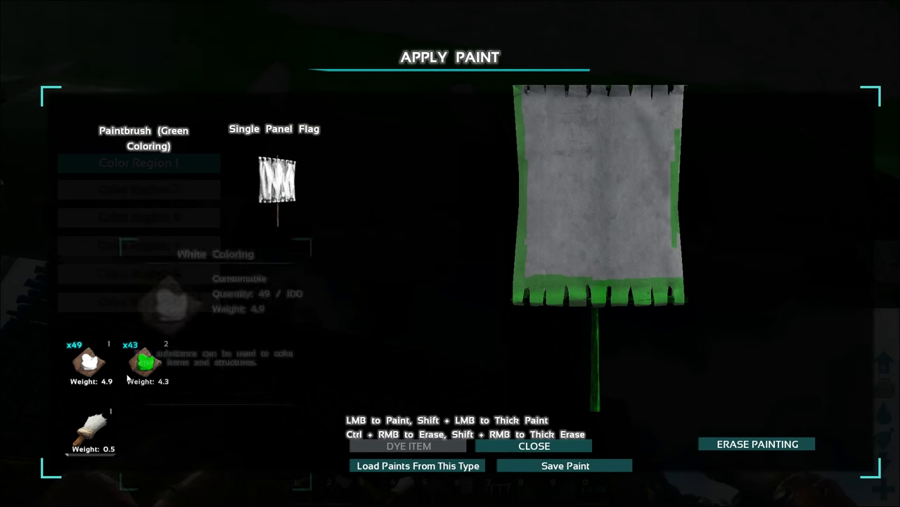
pyautogui.moveTo(145, 363); pyautogui.dragTo(91, 429)
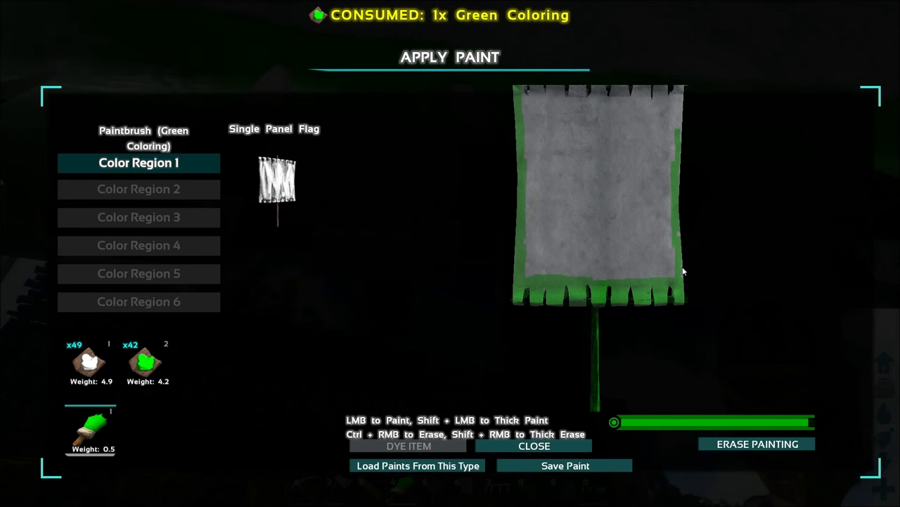
pyautogui.moveTo(673, 268); pyautogui.dragTo(683, 132)
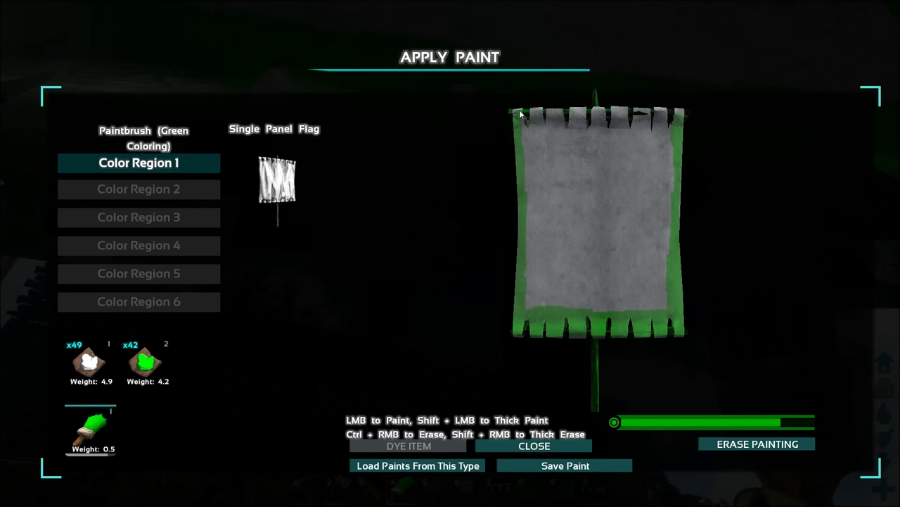
# Step: Paint a green border along the flag's upper edge, including the front of its cloth loops
pyautogui.moveTo(516, 121)
pyautogui.mouseDown()
pyautogui.moveTo(625, 120)
pyautogui.moveTo(514, 128)
pyautogui.mouseUp()
pyautogui.moveTo(574, 126)
pyautogui.mouseDown()
pyautogui.moveTo(612, 129)
pyautogui.moveTo(532, 128)
pyautogui.moveTo(621, 130)
pyautogui.mouseUp()
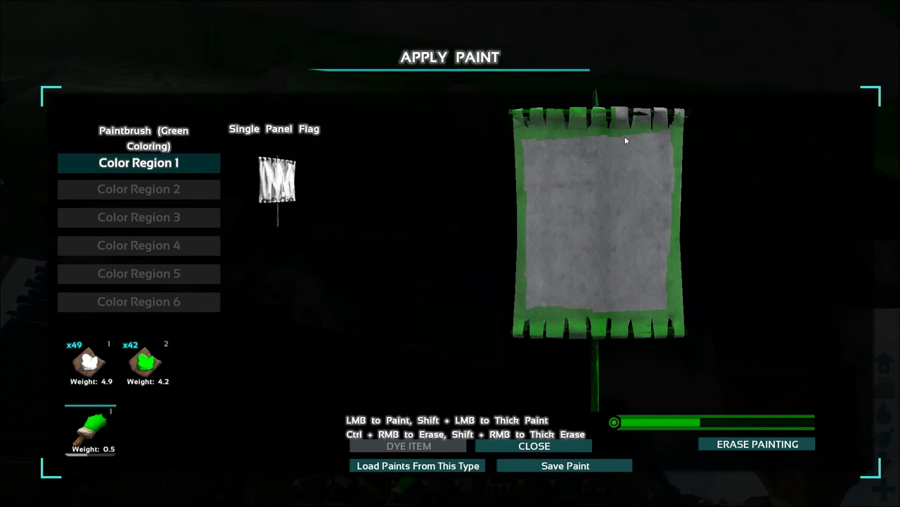
pyautogui.moveTo(670, 111)
pyautogui.mouseDown()
pyautogui.moveTo(640, 120)
pyautogui.moveTo(683, 119)
pyautogui.moveTo(636, 114)
pyautogui.mouseUp()
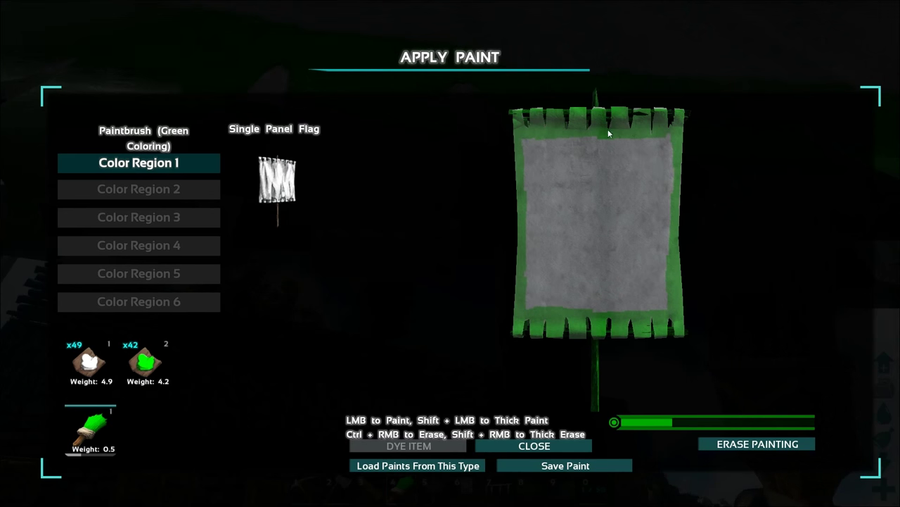
pyautogui.moveTo(664, 136); pyautogui.dragTo(602, 132)
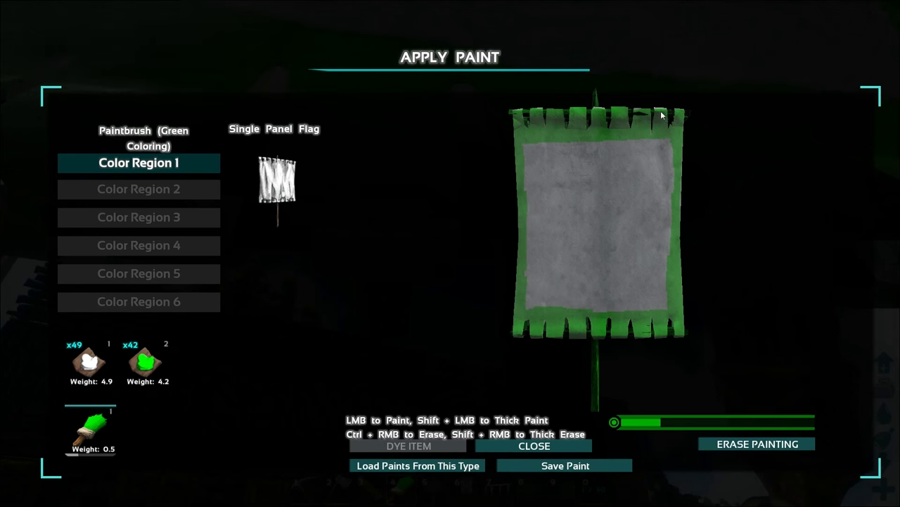
# Step: Paint the remaining unpainted tops and backs of the flag's upper cloth loops green
pyautogui.moveTo(605, 126); pyautogui.dragTo(687, 144)
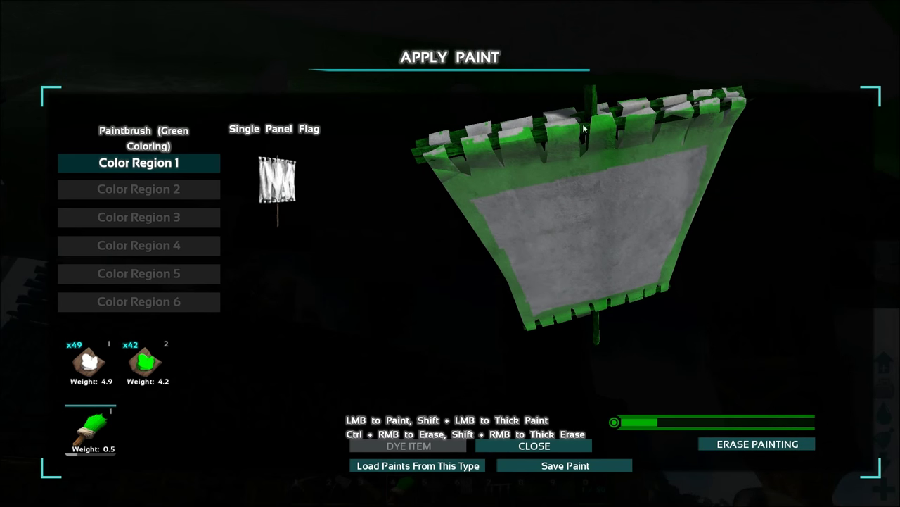
pyautogui.moveTo(669, 109)
pyautogui.mouseDown()
pyautogui.moveTo(721, 109)
pyautogui.moveTo(714, 106)
pyautogui.moveTo(736, 93)
pyautogui.moveTo(683, 96)
pyautogui.moveTo(529, 136)
pyautogui.moveTo(441, 142)
pyautogui.mouseUp()
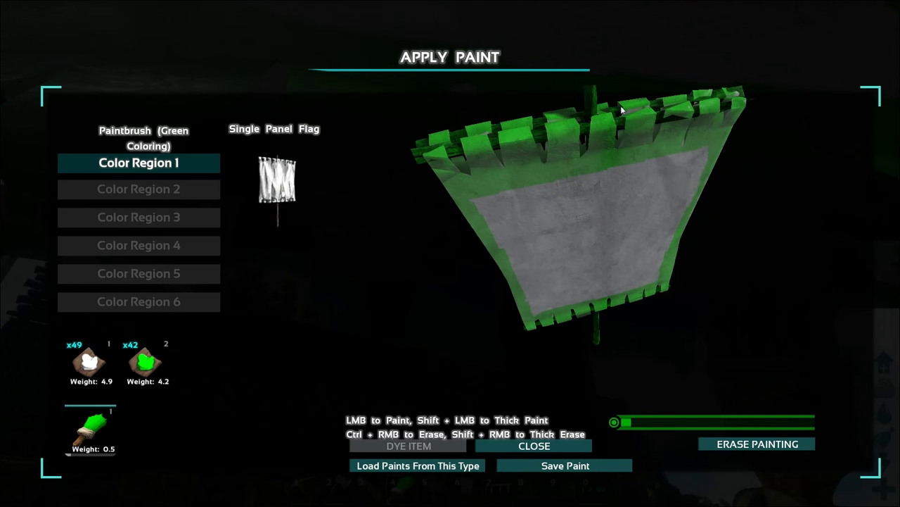
pyautogui.moveTo(613, 141)
pyautogui.mouseDown()
pyautogui.moveTo(678, 152)
pyautogui.moveTo(501, 136)
pyautogui.mouseUp()
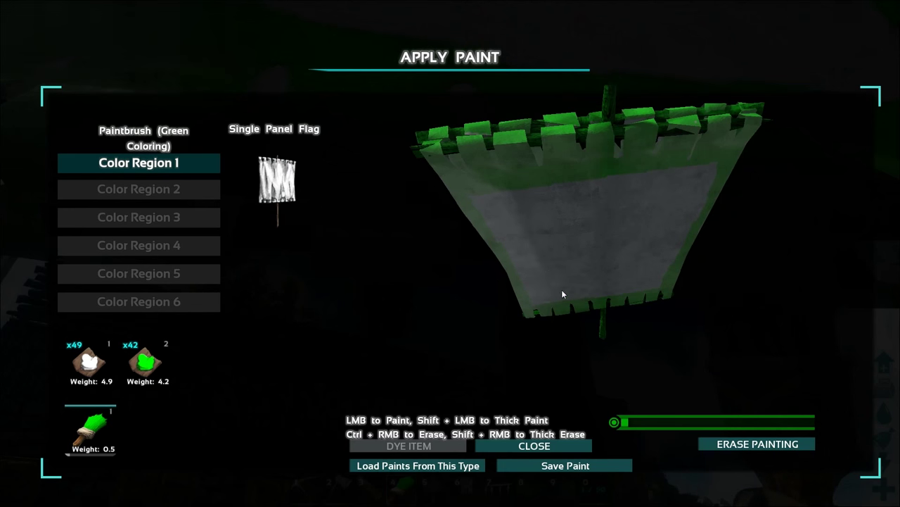
# Step: Reload the brush with Green Coloring and paint the underside of the flag's lower cloth loops green
pyautogui.moveTo(561, 289)
pyautogui.mouseDown()
pyautogui.moveTo(576, 246)
pyautogui.moveTo(527, 261)
pyautogui.moveTo(525, 249)
pyautogui.mouseUp()
pyautogui.moveTo(141, 367); pyautogui.dragTo(110, 415)
pyautogui.moveTo(511, 265)
pyautogui.mouseDown()
pyautogui.moveTo(561, 293)
pyautogui.moveTo(482, 299)
pyautogui.moveTo(463, 255)
pyautogui.moveTo(489, 288)
pyautogui.moveTo(489, 333)
pyautogui.moveTo(515, 324)
pyautogui.moveTo(541, 350)
pyautogui.mouseUp()
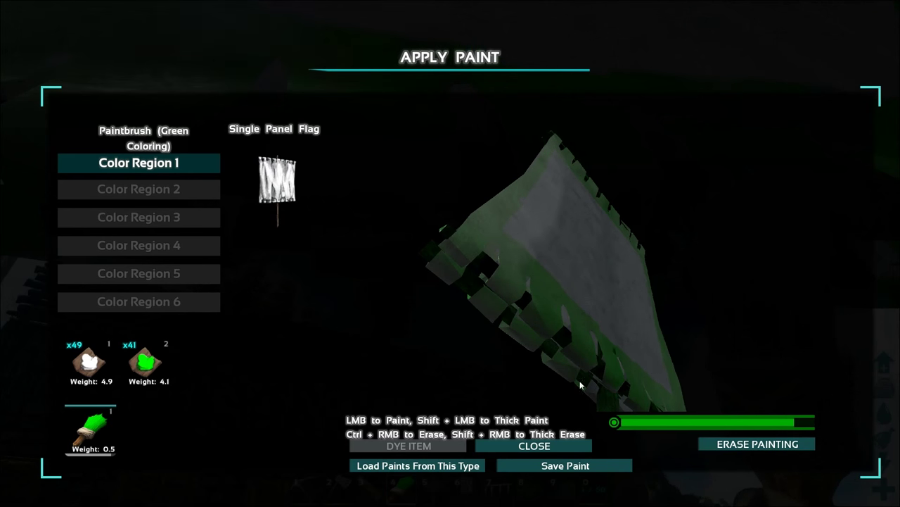
pyautogui.moveTo(573, 392); pyautogui.dragTo(607, 394)
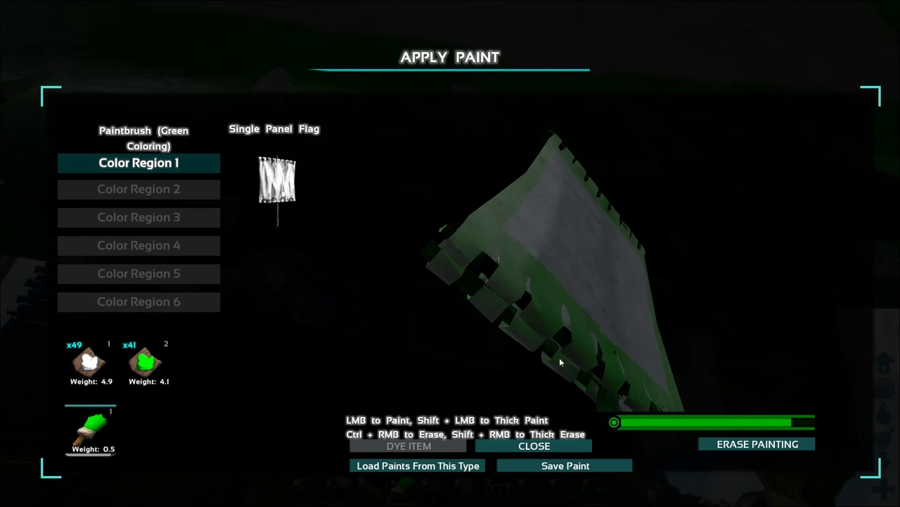
pyautogui.moveTo(561, 361)
pyautogui.mouseDown()
pyautogui.moveTo(579, 366)
pyautogui.moveTo(570, 348)
pyautogui.mouseUp()
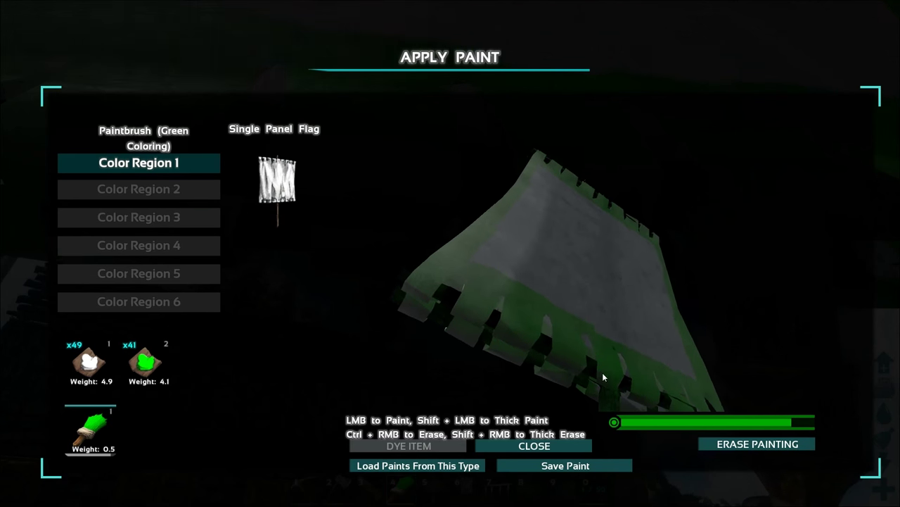
pyautogui.moveTo(602, 373); pyautogui.dragTo(501, 308)
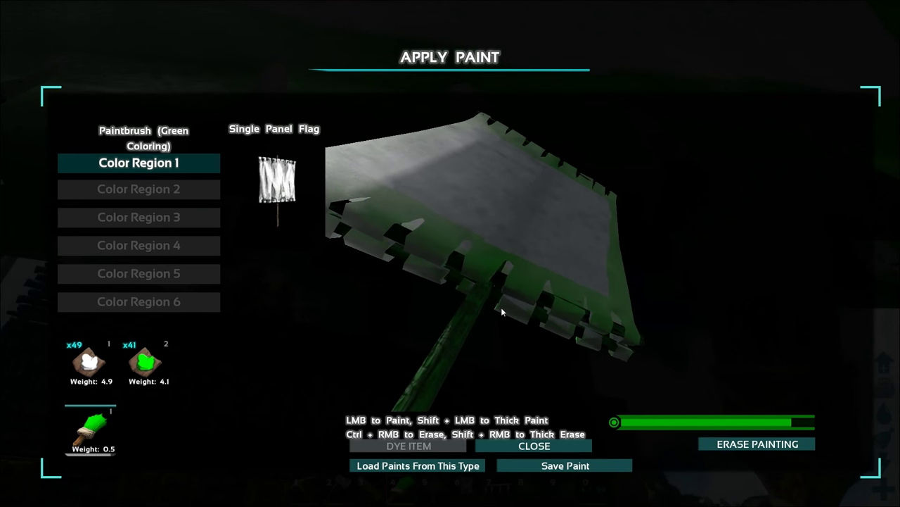
pyautogui.moveTo(571, 334)
pyautogui.mouseDown()
pyautogui.moveTo(546, 325)
pyautogui.moveTo(569, 314)
pyautogui.moveTo(550, 325)
pyautogui.moveTo(587, 326)
pyautogui.moveTo(606, 339)
pyautogui.moveTo(624, 352)
pyautogui.moveTo(610, 365)
pyautogui.moveTo(615, 340)
pyautogui.mouseUp()
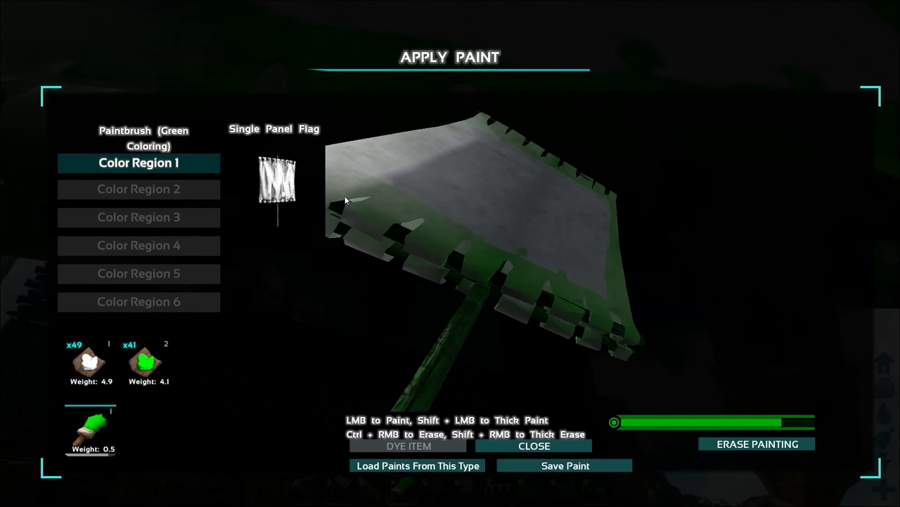
pyautogui.moveTo(345, 197)
pyautogui.mouseDown()
pyautogui.moveTo(564, 303)
pyautogui.moveTo(614, 341)
pyautogui.mouseUp()
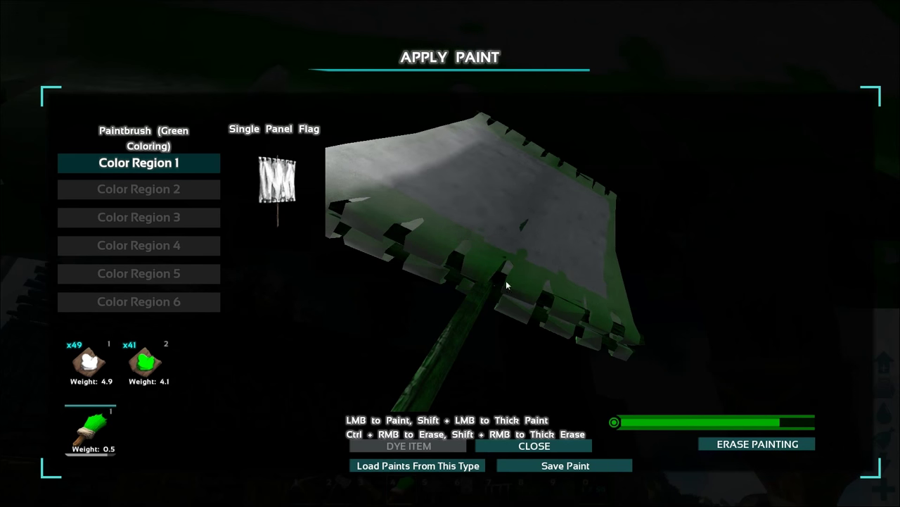
pyautogui.moveTo(506, 285); pyautogui.dragTo(371, 268)
pyautogui.moveTo(416, 246)
pyautogui.mouseDown()
pyautogui.moveTo(558, 287)
pyautogui.moveTo(502, 307)
pyautogui.mouseUp()
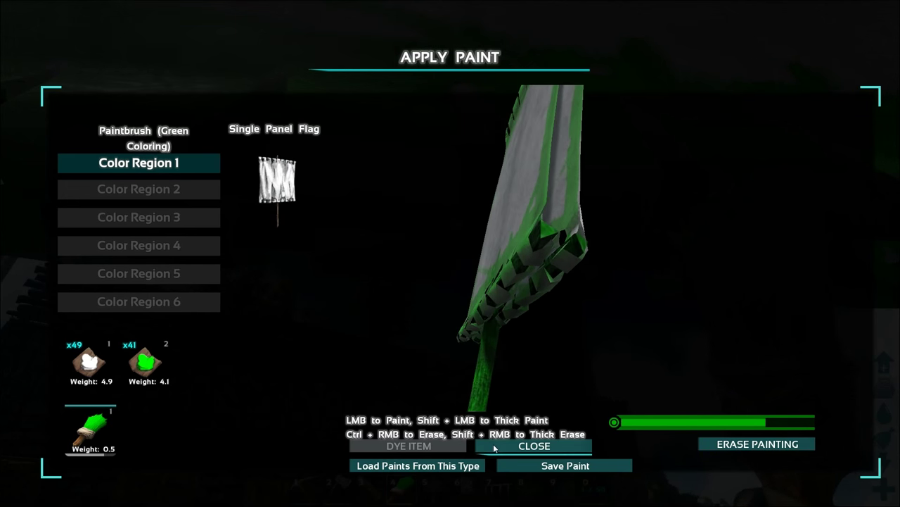
# Step: Save the flag painting under the name Flag and leave the paint screen
pyautogui.click(551, 466)
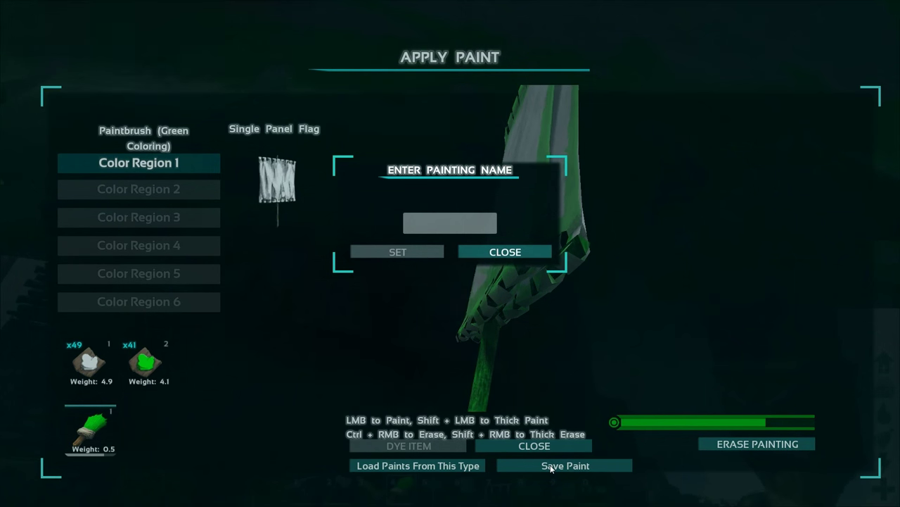
pyautogui.click(456, 226)
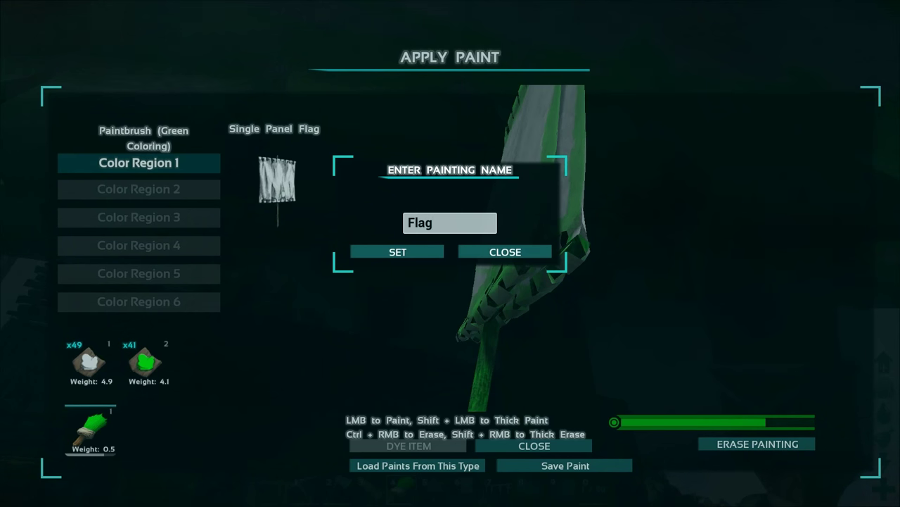
pyautogui.write('Flag')
pyautogui.click(404, 252)
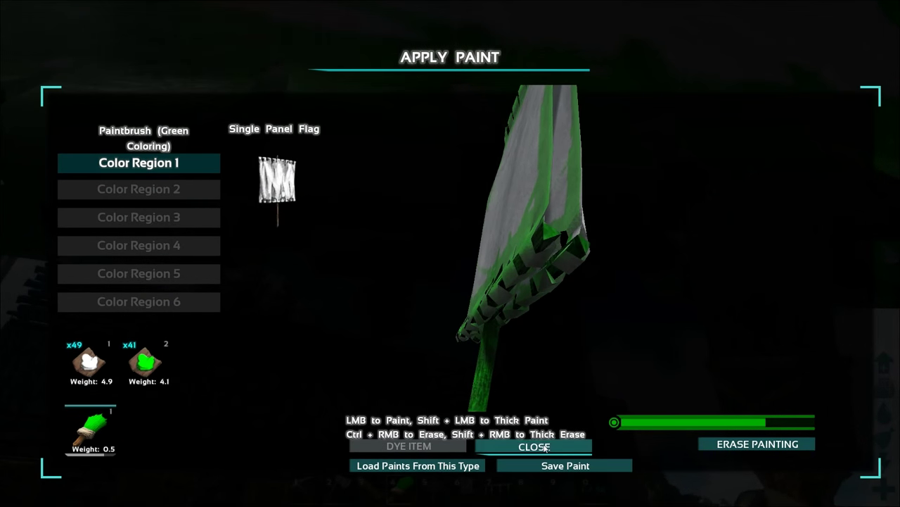
pyautogui.click(542, 447)
# Step: Walk from the painted signs over to the tamed Argentavis and look it over up close
pyautogui.press('s')
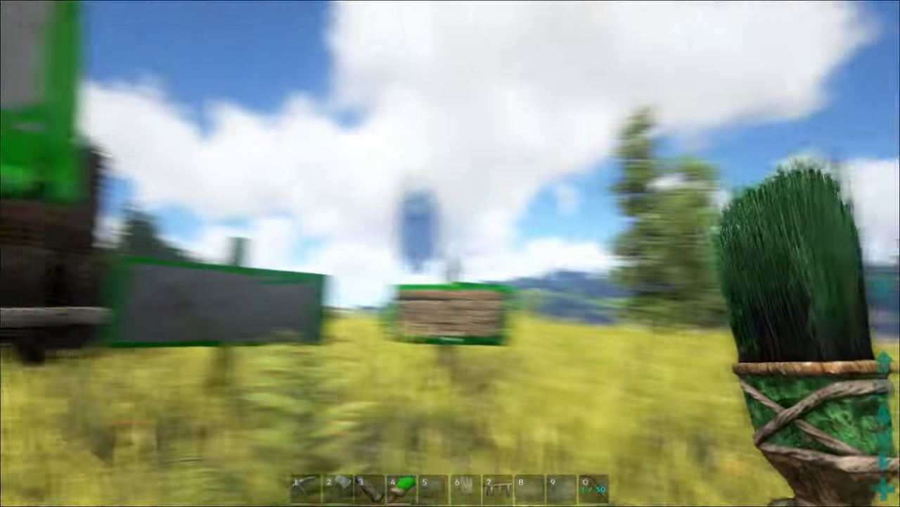
pyautogui.press('w')
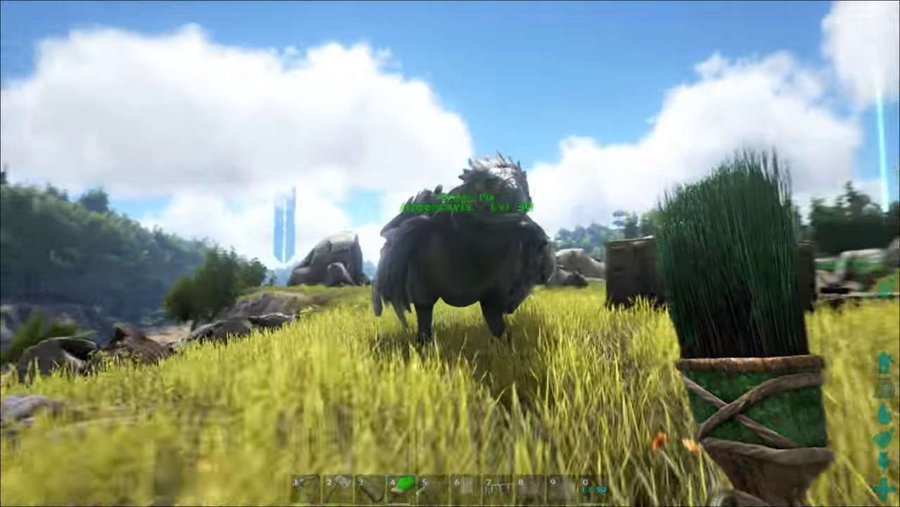
pyautogui.press('s')
pyautogui.press('a')
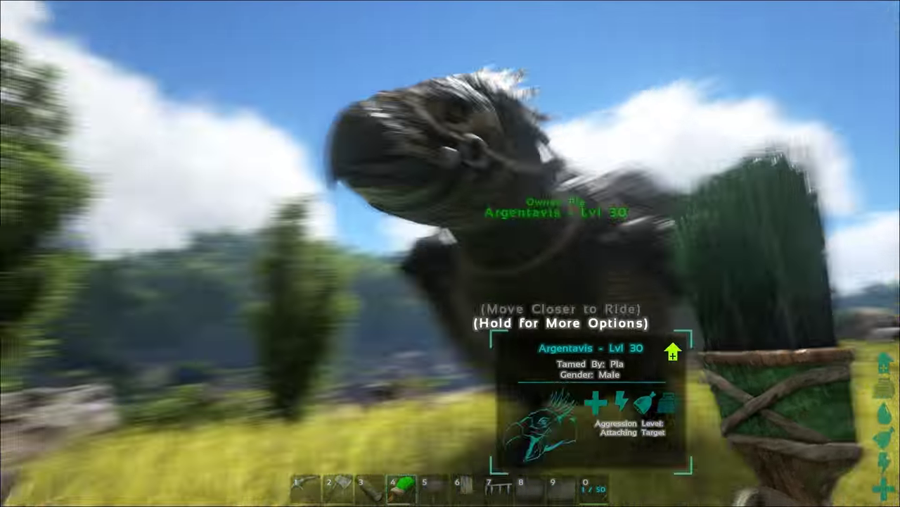
pyautogui.press('a')
pyautogui.press('w')
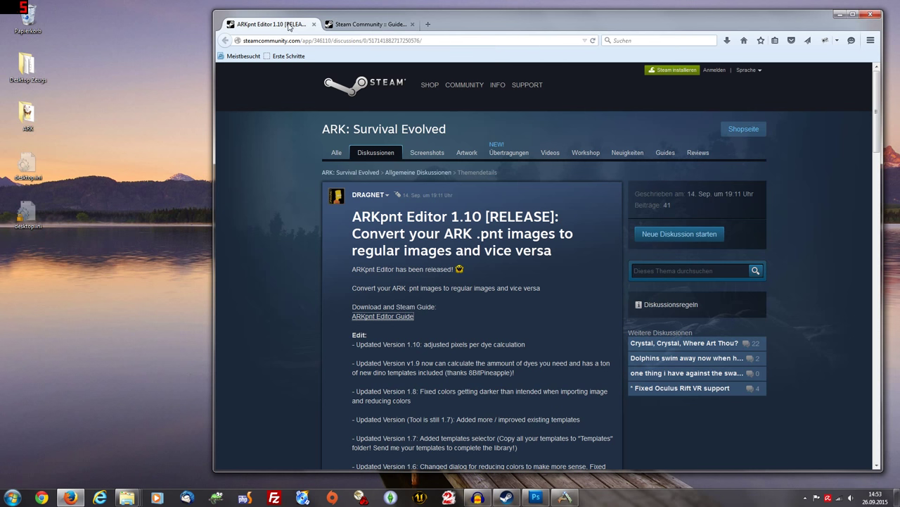
# Step: Check the Ark Paint Converter guide and open the ARKpnt Editor guide linked from the release discussion in the browser
pyautogui.click(369, 26)
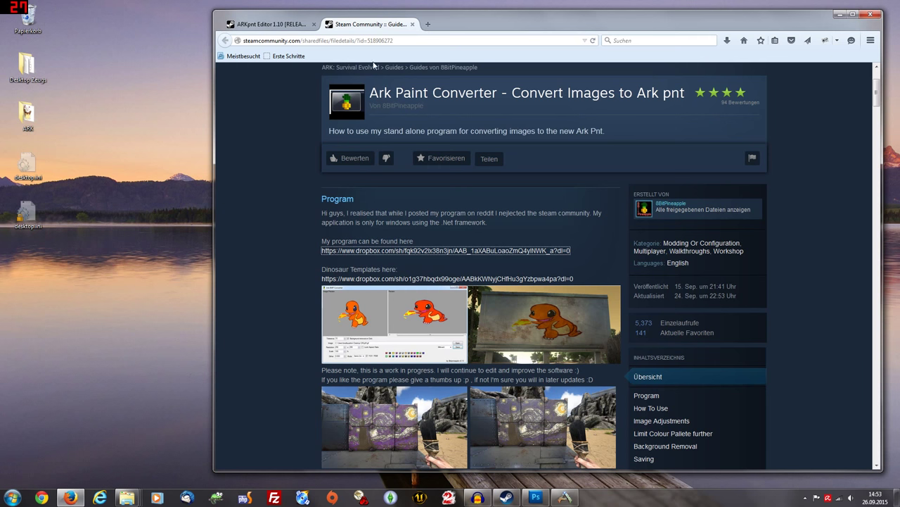
pyautogui.click(275, 26)
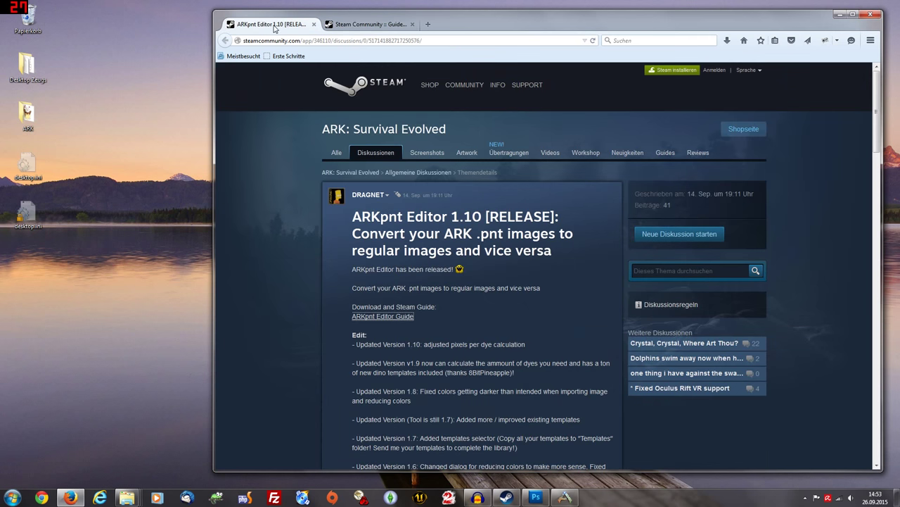
pyautogui.click(376, 318)
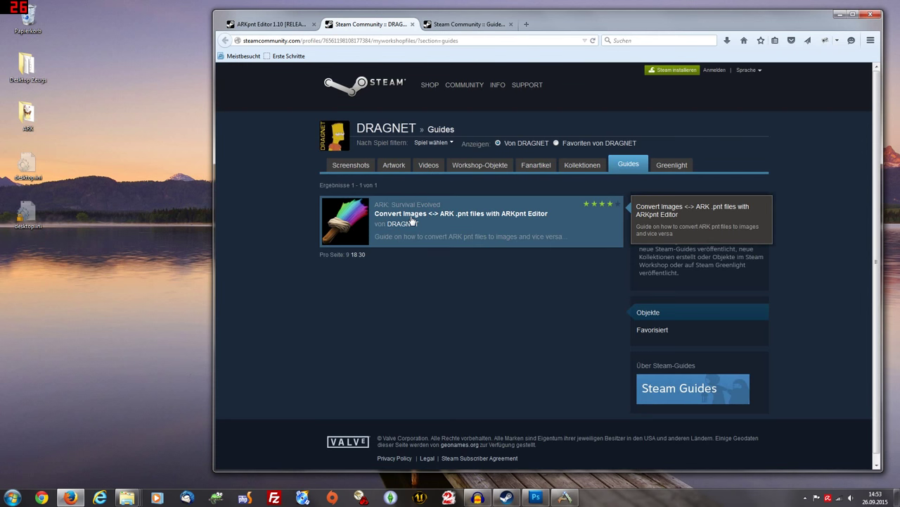
pyautogui.click(412, 219)
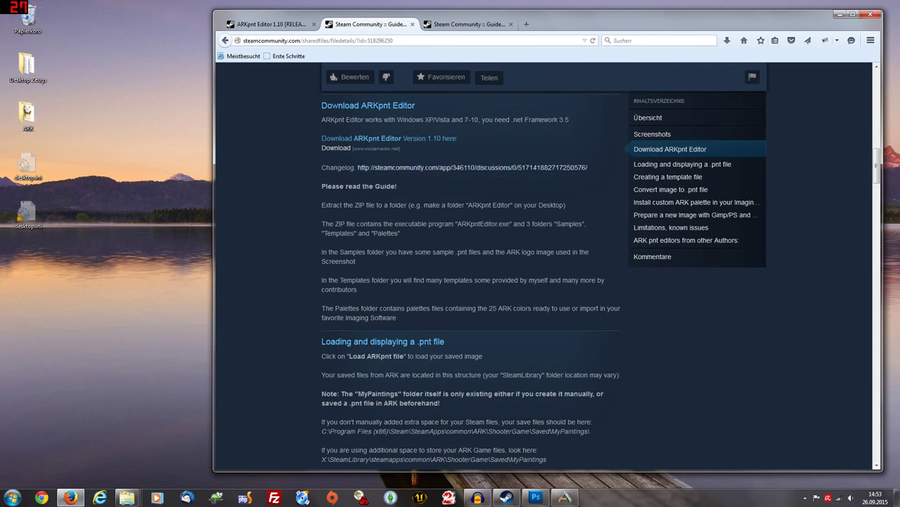
# Step: Request the ARKPntEditor_1.10.zip download from the guide as far as the save location and cancel it
pyautogui.click(334, 150)
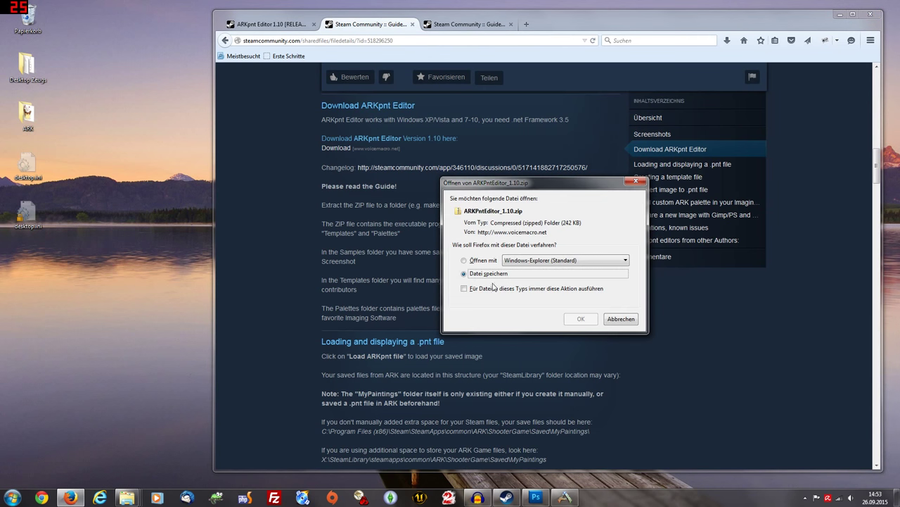
pyautogui.click(578, 320)
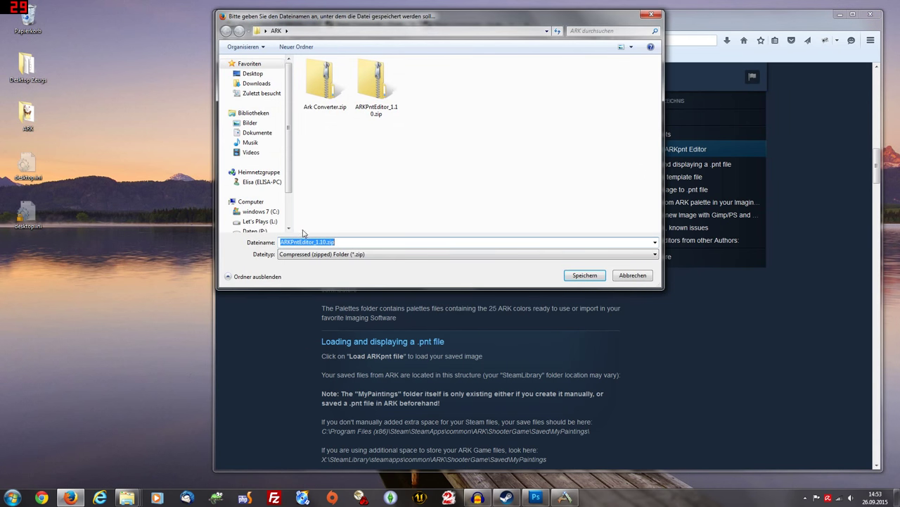
pyautogui.click(635, 279)
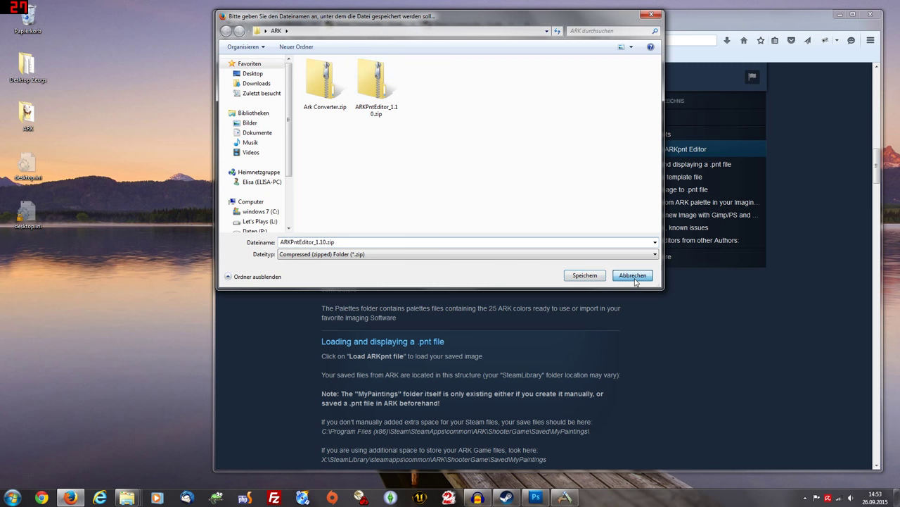
# Step: Open the Ark Converter Dropbox folder from its guide, request the zip download without creating an account, and cancel the save
pyautogui.click(446, 25)
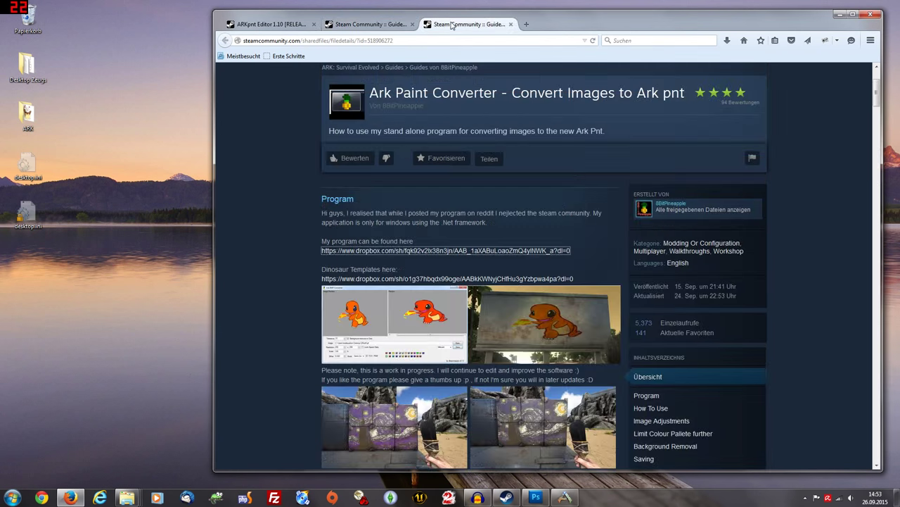
pyautogui.click(381, 251)
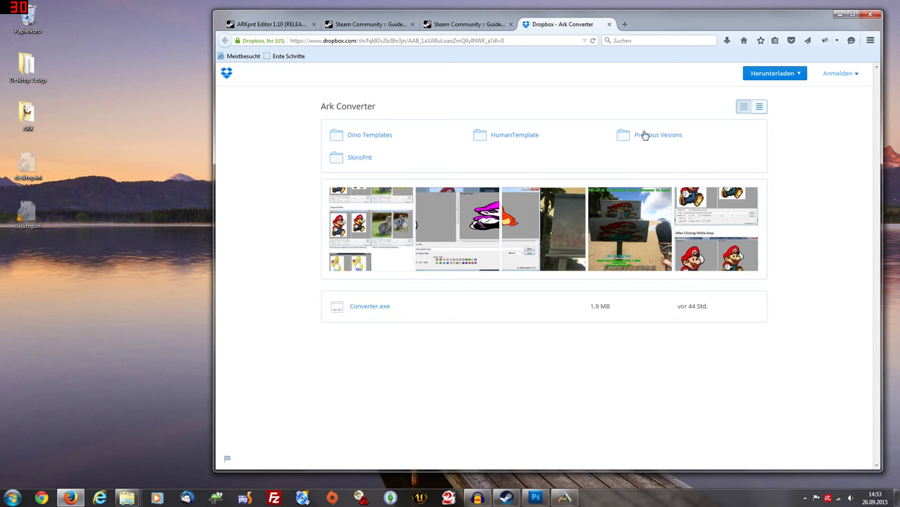
pyautogui.click(769, 79)
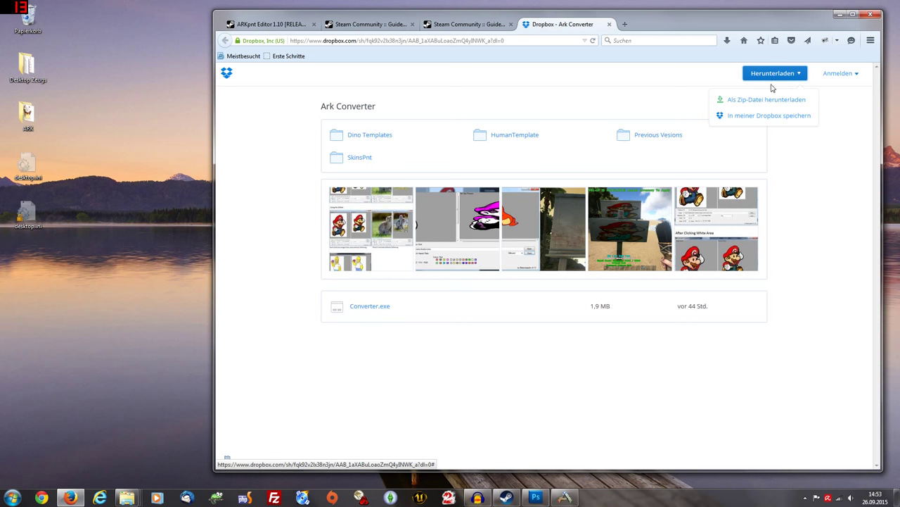
pyautogui.click(750, 99)
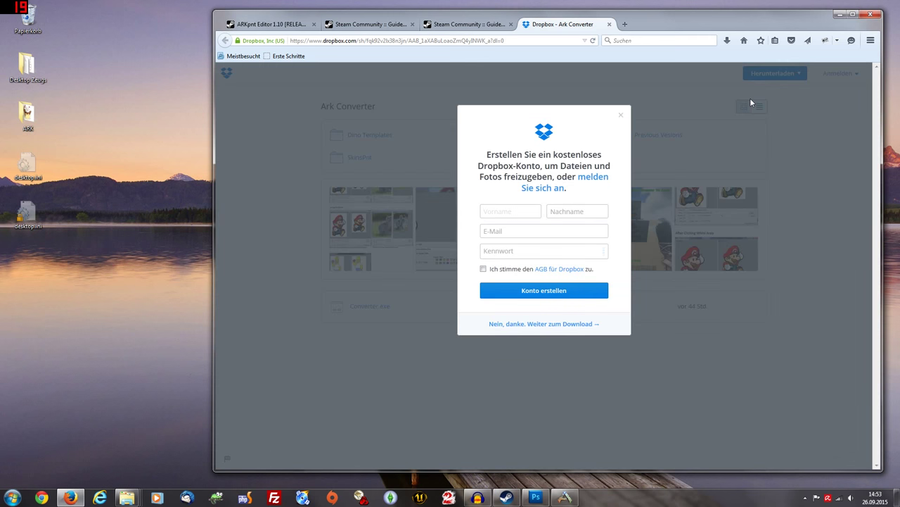
pyautogui.click(526, 325)
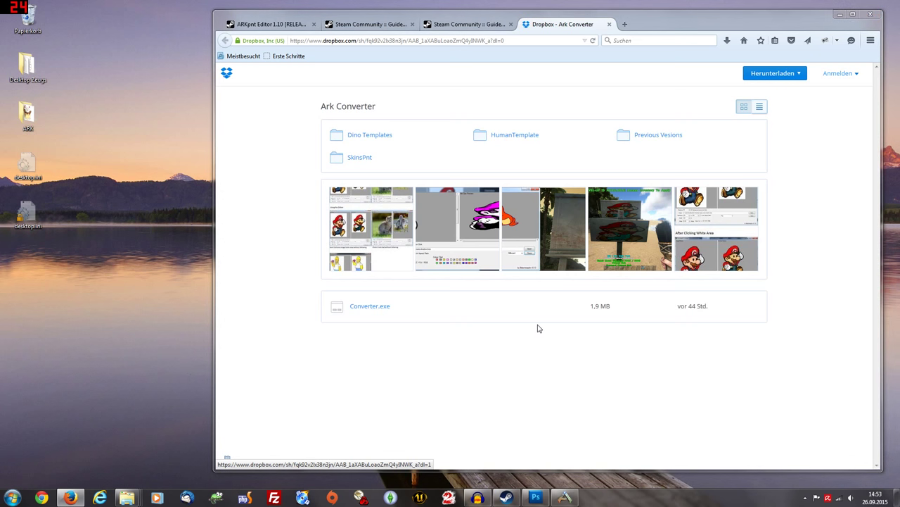
pyautogui.click(579, 320)
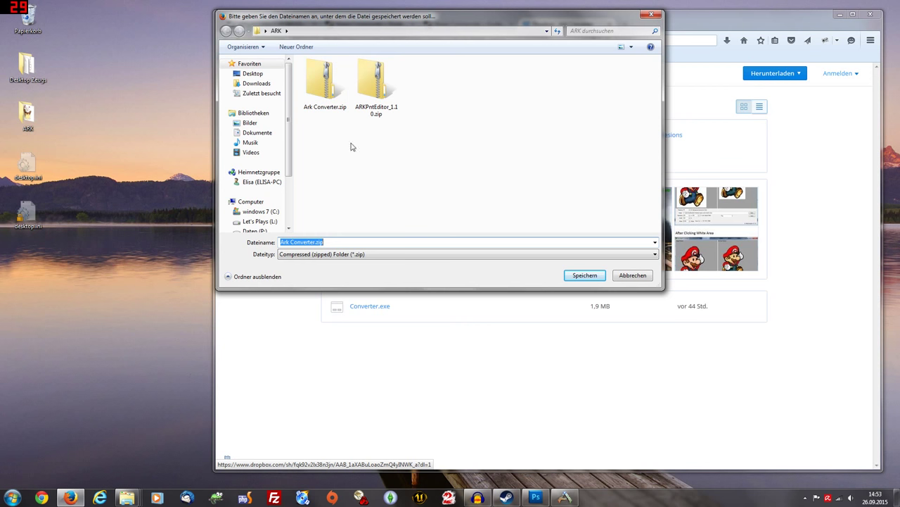
pyautogui.click(631, 275)
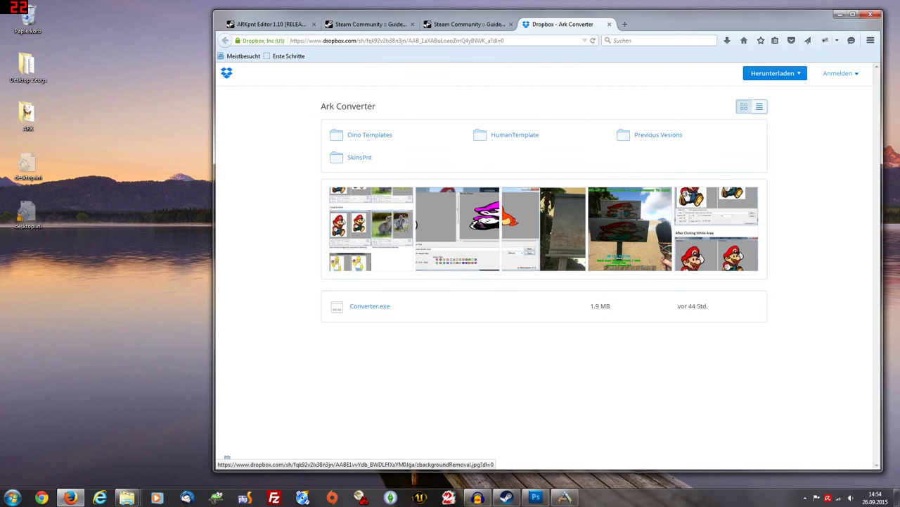
# Step: Switch to the ARK folder in Windows Explorer and extract ARKPntEditor_1.10.zip into its own ARKPntEditor_1.10 folder
pyautogui.click(839, 14)
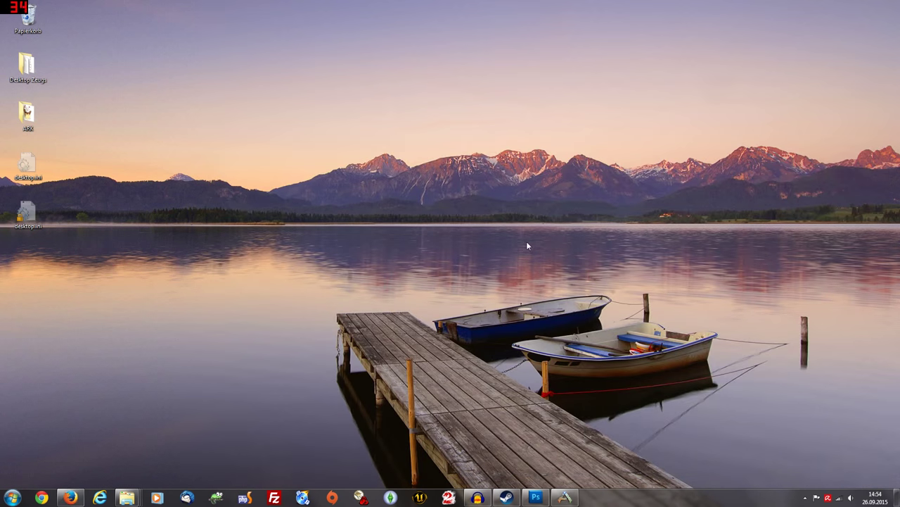
pyautogui.moveTo(126, 498)
pyautogui.click(84, 445)
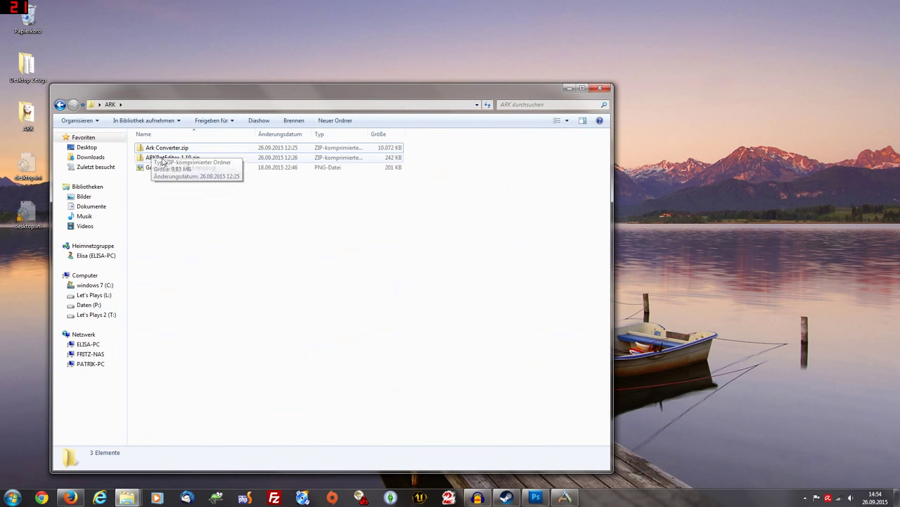
pyautogui.click(166, 157)
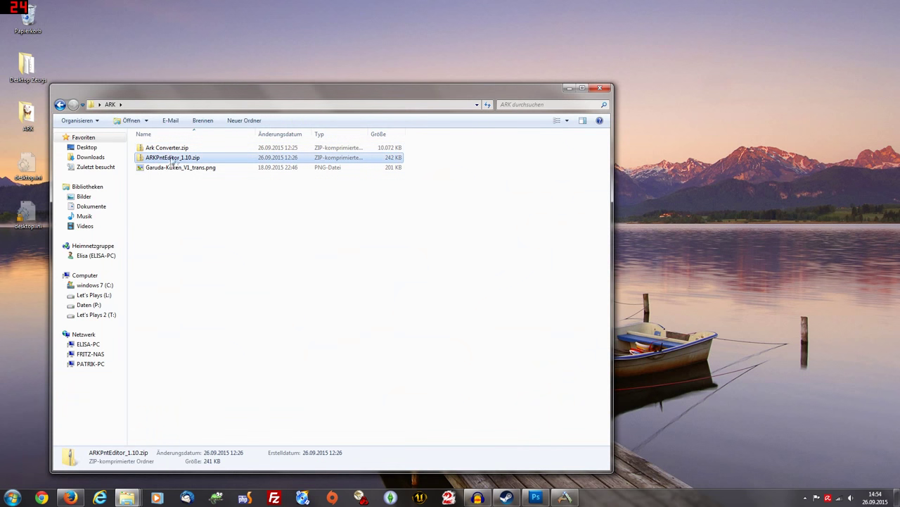
pyautogui.rightClick(164, 158)
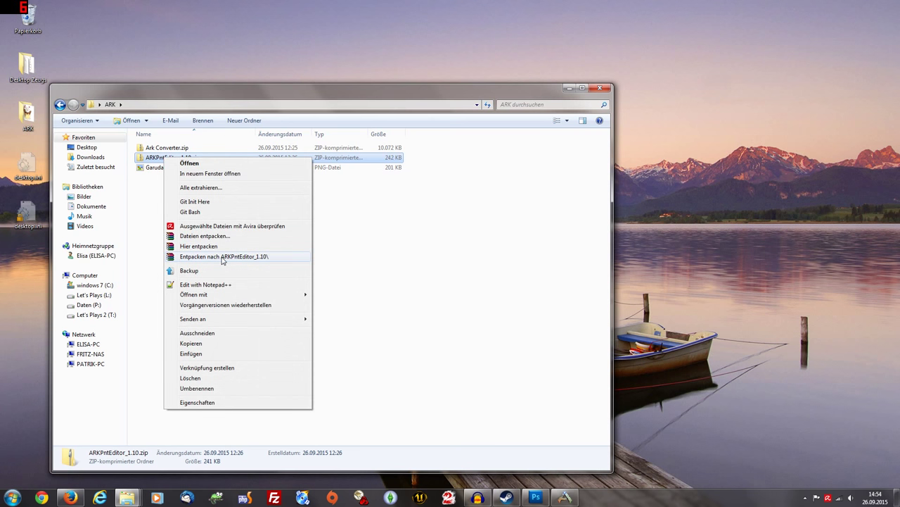
pyautogui.click(222, 257)
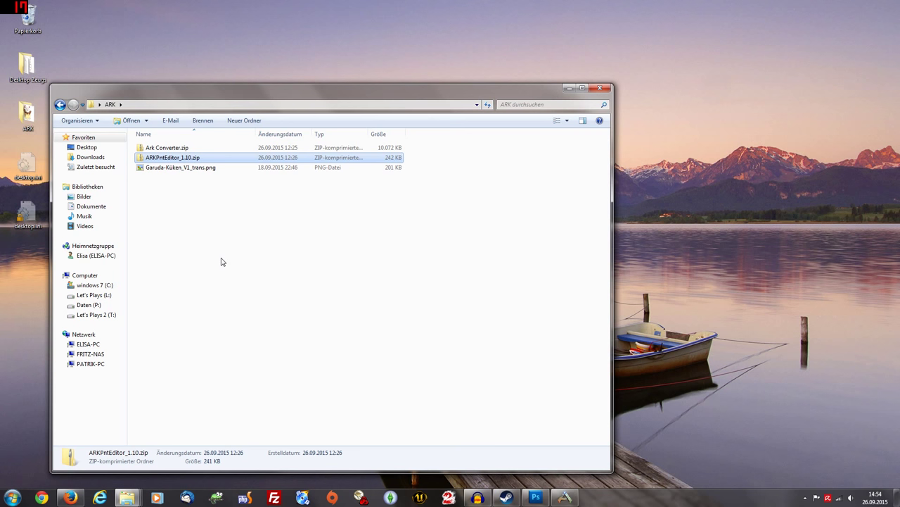
# Step: Extract Ark Converter.zip into its own Ark Converter folder
pyautogui.click(161, 159)
pyautogui.rightClick(162, 159)
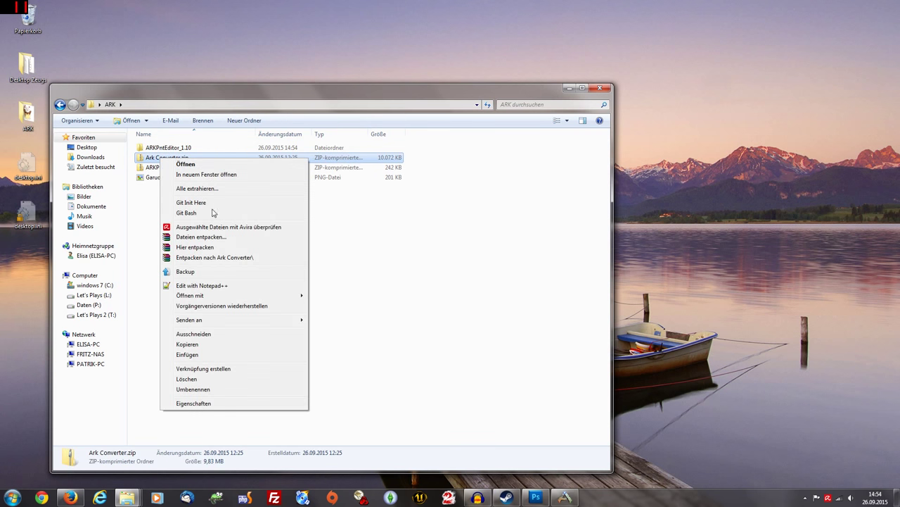
pyautogui.click(209, 261)
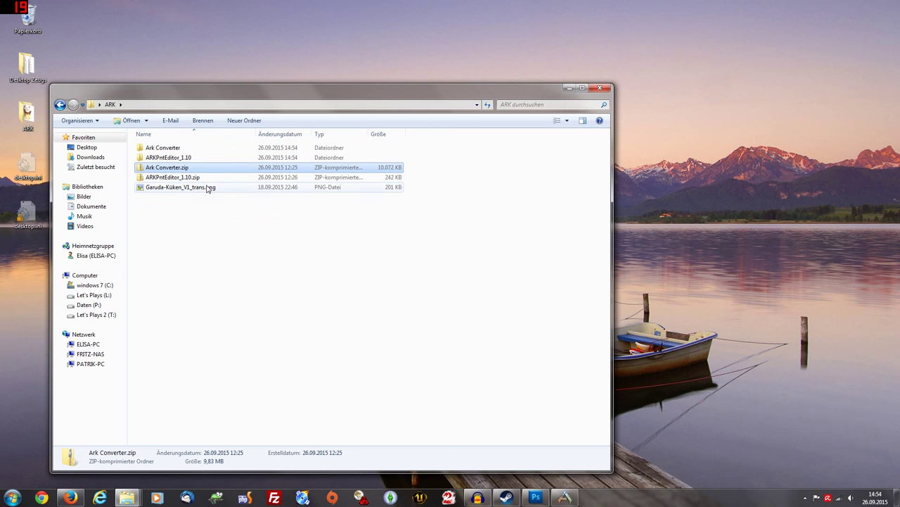
pyautogui.click(209, 229)
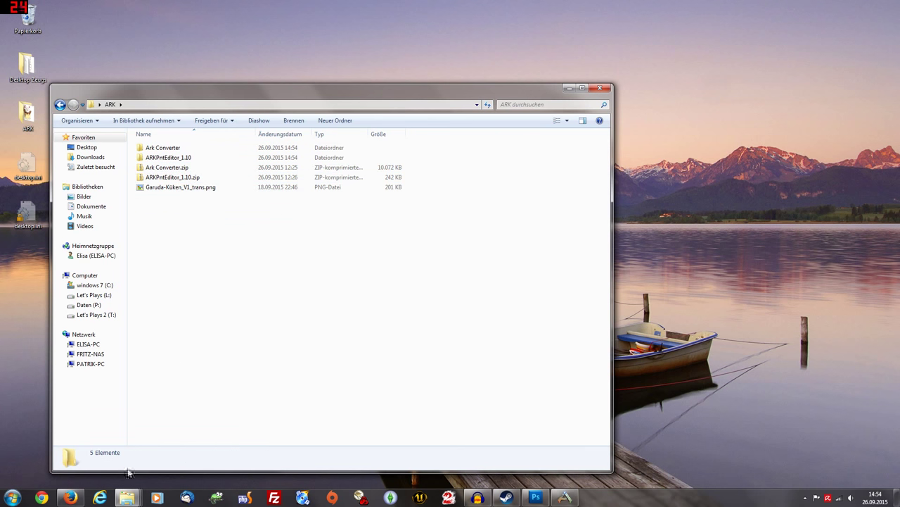
# Step: Copy the Flag, MetalSign, MetalWallSign and WoodenSign .pnt files from the MyPaintings folder into the ARK folder
pyautogui.moveTo(127, 498)
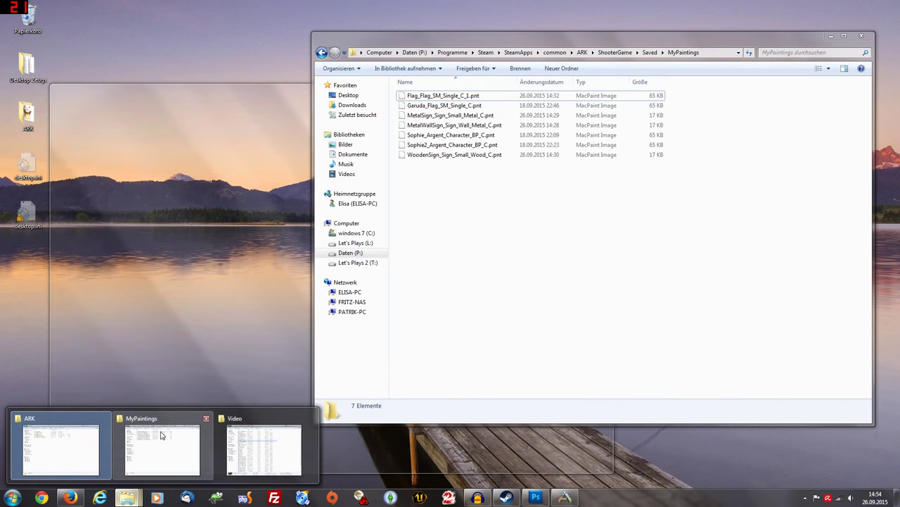
pyautogui.click(151, 456)
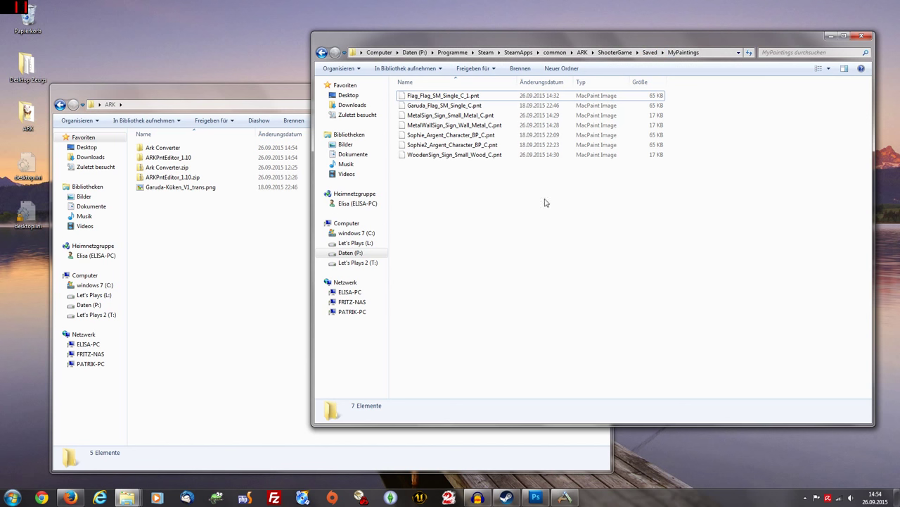
pyautogui.click(435, 99)
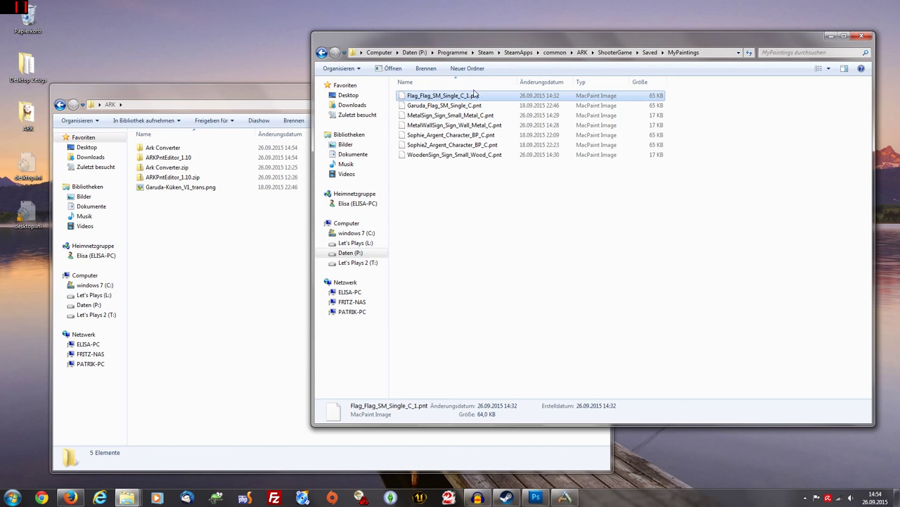
pyautogui.keyDown('ctrl'); pyautogui.click(438, 114); pyautogui.keyUp('ctrl')
pyautogui.keyDown('ctrl'); pyautogui.click(439, 124); pyautogui.keyUp('ctrl')
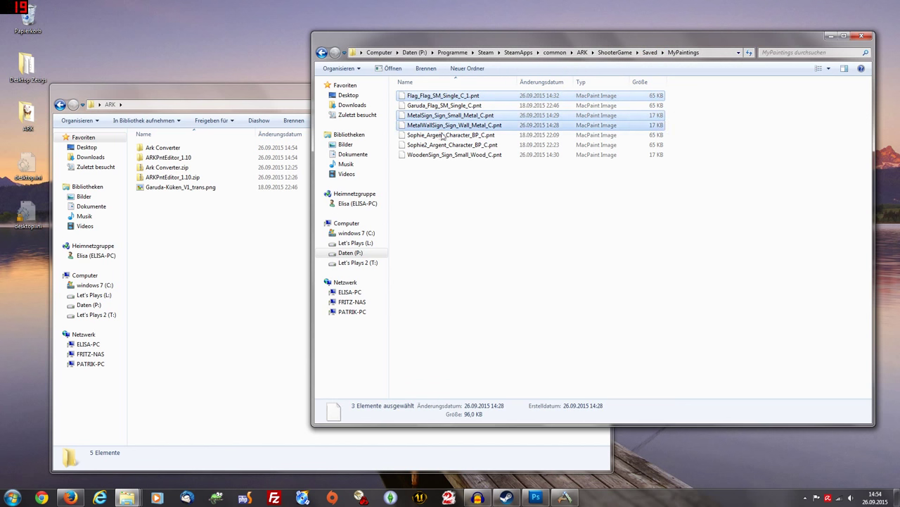
pyautogui.keyDown('ctrl'); pyautogui.click(436, 155); pyautogui.keyUp('ctrl')
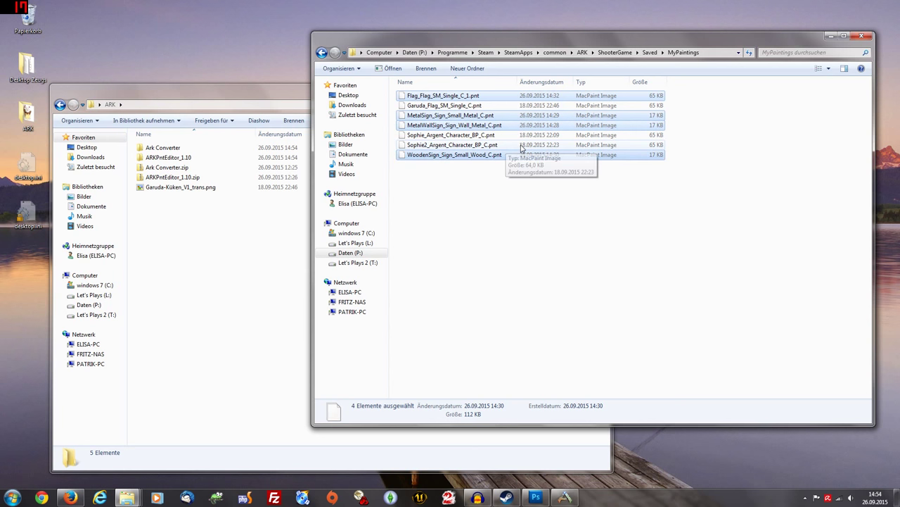
pyautogui.click(240, 265)
pyautogui.hotkey('ctrl', 'v')
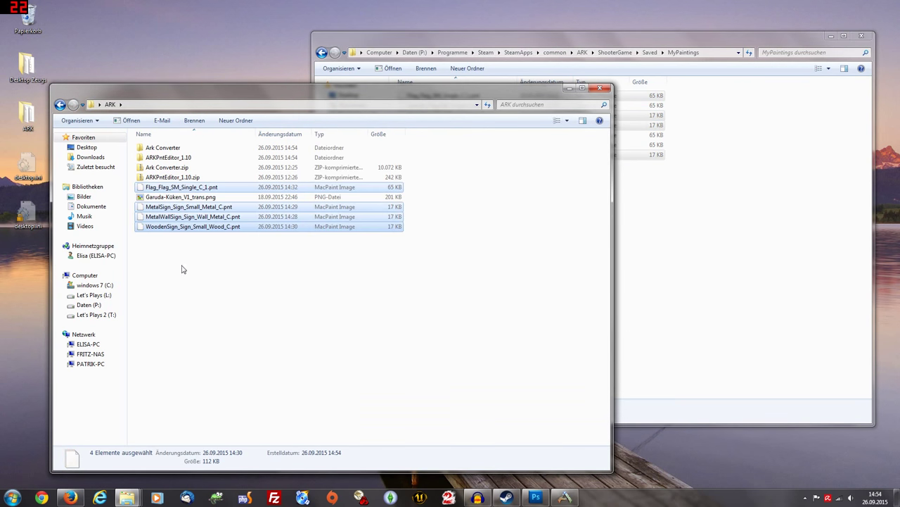
pyautogui.click(185, 270)
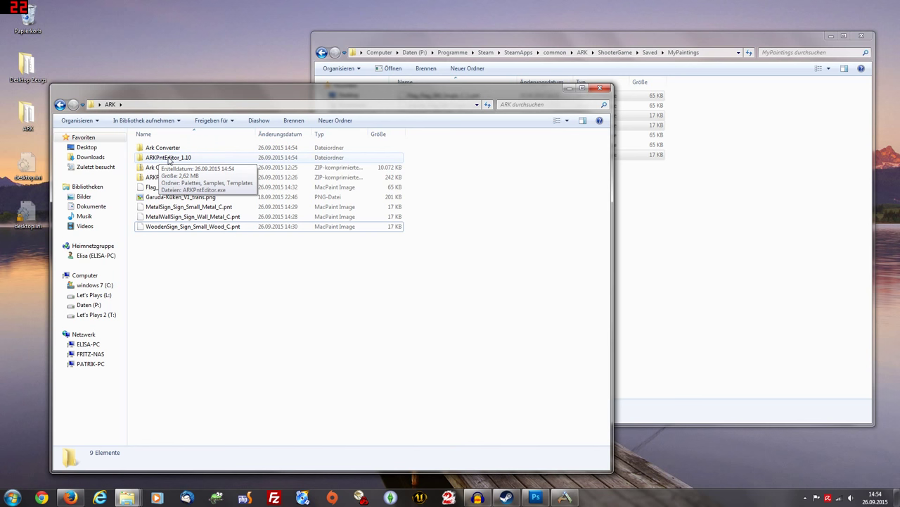
# Step: Launch ARKPntEditor.exe from the ARKPntEditor_1.10 folder for a look at the editor and close it
pyautogui.doubleClick(169, 159)
pyautogui.doubleClick(168, 177)
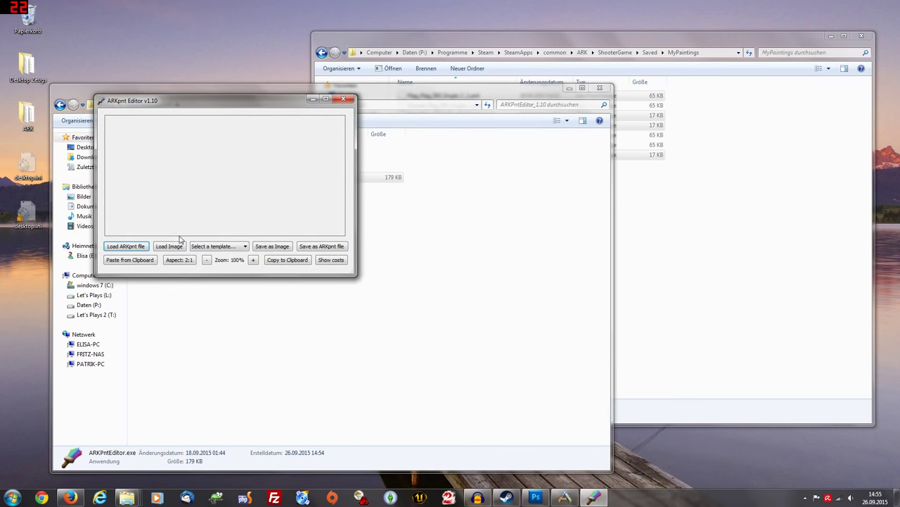
pyautogui.click(344, 100)
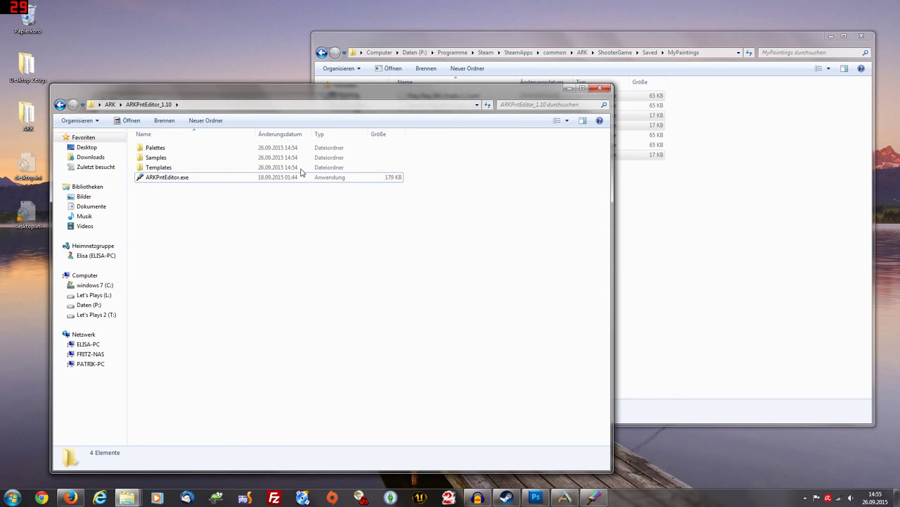
# Step: Launch Converter.exe from the Ark Converter folder for a look at the converter's options and close it
pyautogui.press('BackSpace')
pyautogui.doubleClick(158, 148)
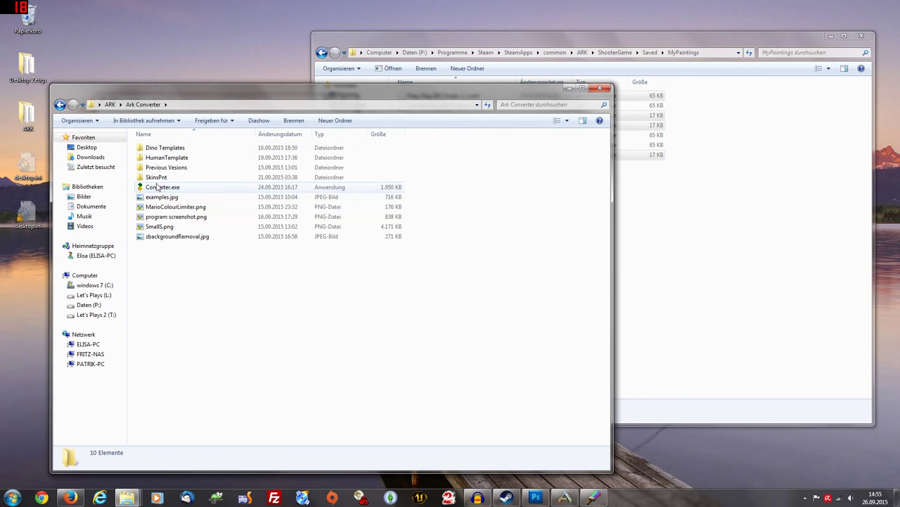
pyautogui.doubleClick(158, 187)
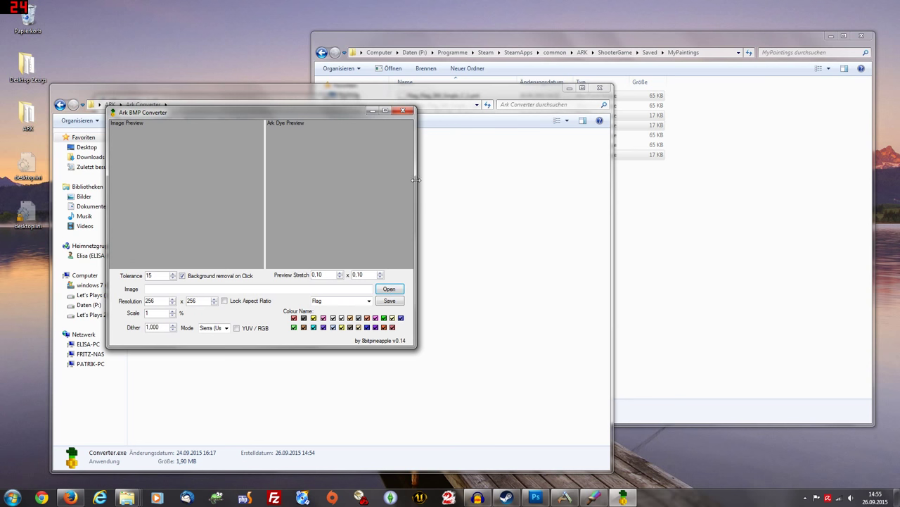
pyautogui.click(403, 111)
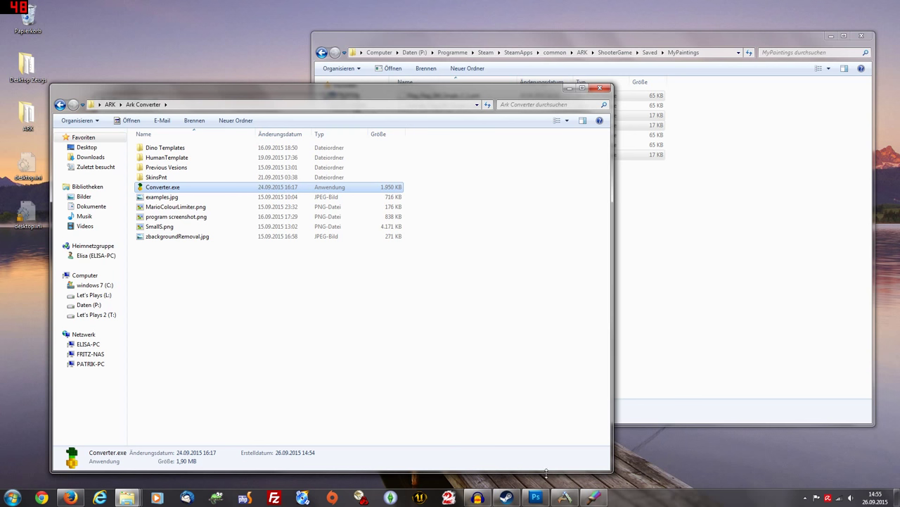
# Step: Switch to ARKpnt Editor, load Flag_Flag_SM_Single_C_1.pnt from the ARK folder and set the aspect to 1:2
pyautogui.click(593, 497)
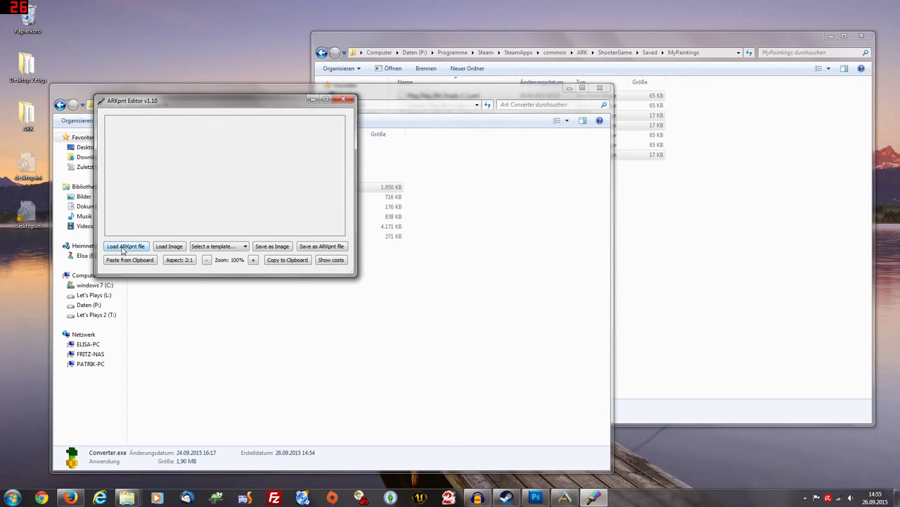
pyautogui.click(123, 247)
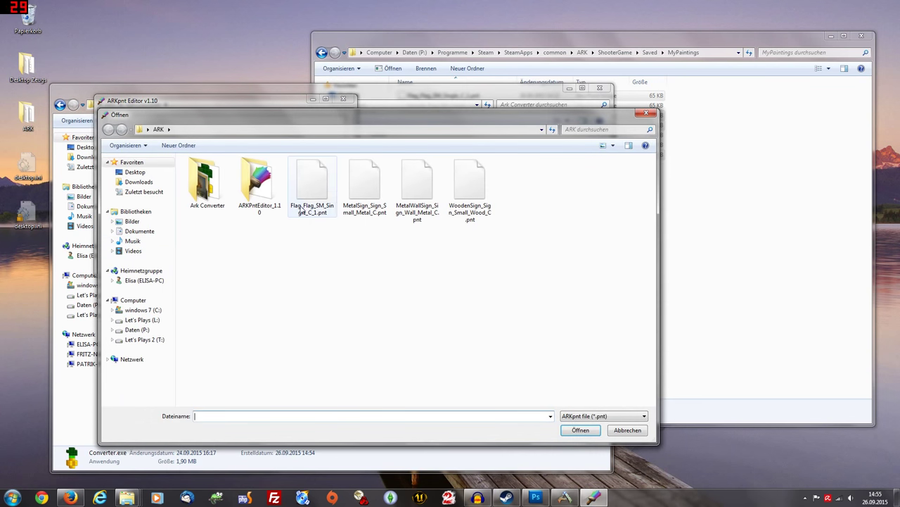
pyautogui.doubleClick(309, 183)
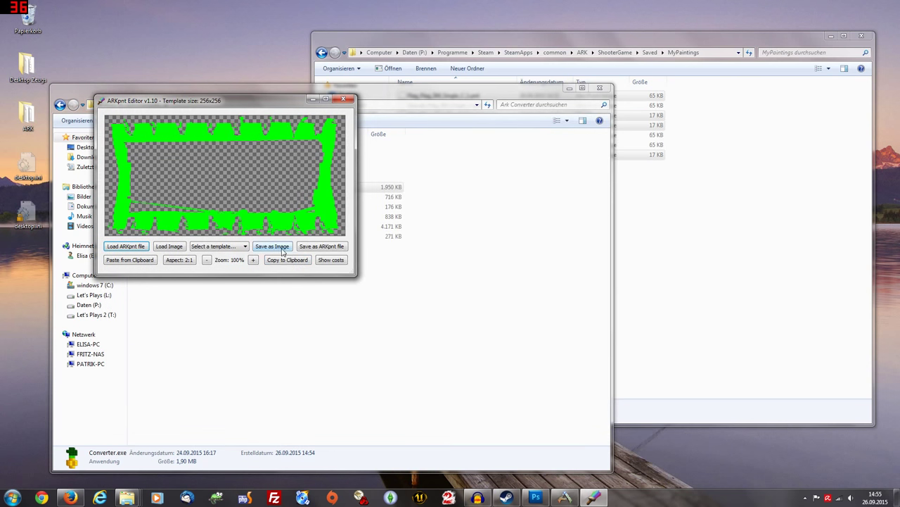
pyautogui.click(180, 261)
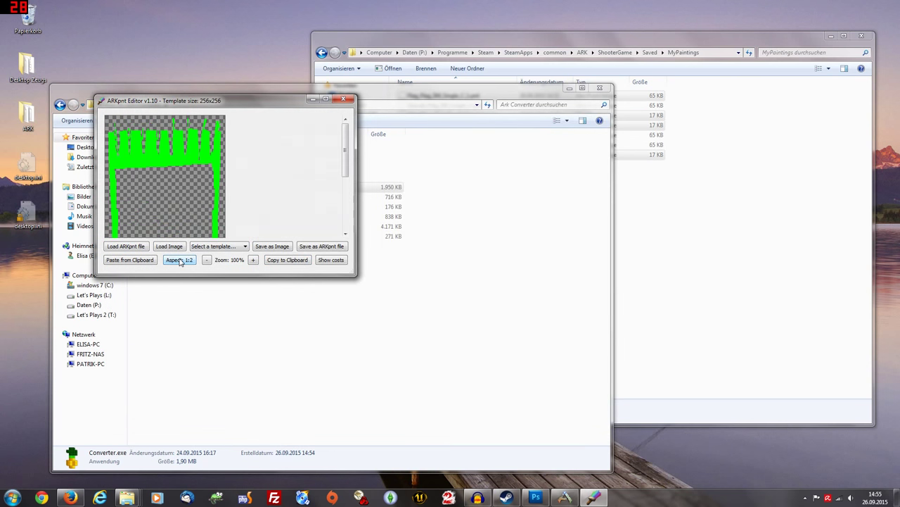
pyautogui.moveTo(345, 155)
pyautogui.mouseDown()
pyautogui.moveTo(346, 213)
pyautogui.moveTo(356, 144)
pyautogui.mouseUp()
pyautogui.moveTo(270, 103); pyautogui.dragTo(375, 155)
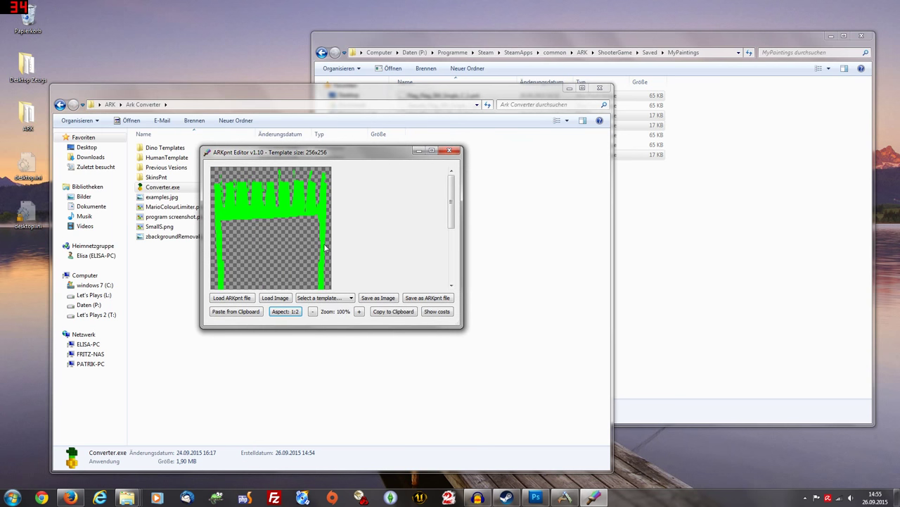
# Step: Save the flag painting as the PNG image Flag_Flag_SM_Single_C_1.png in the ARK folder
pyautogui.click(376, 297)
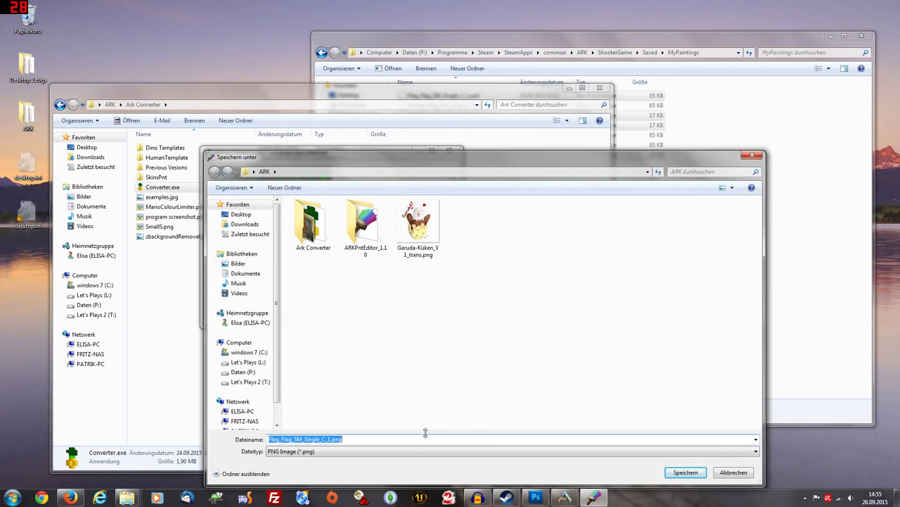
pyautogui.click(680, 473)
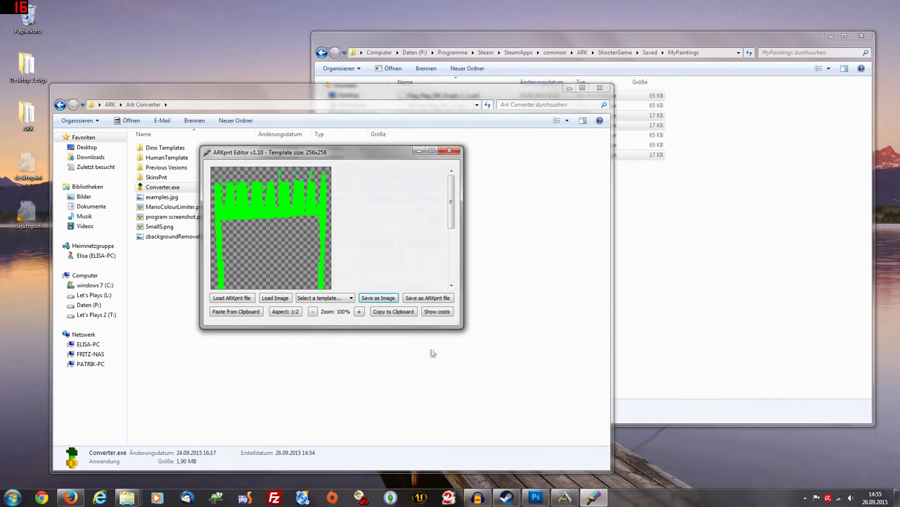
pyautogui.click(478, 161)
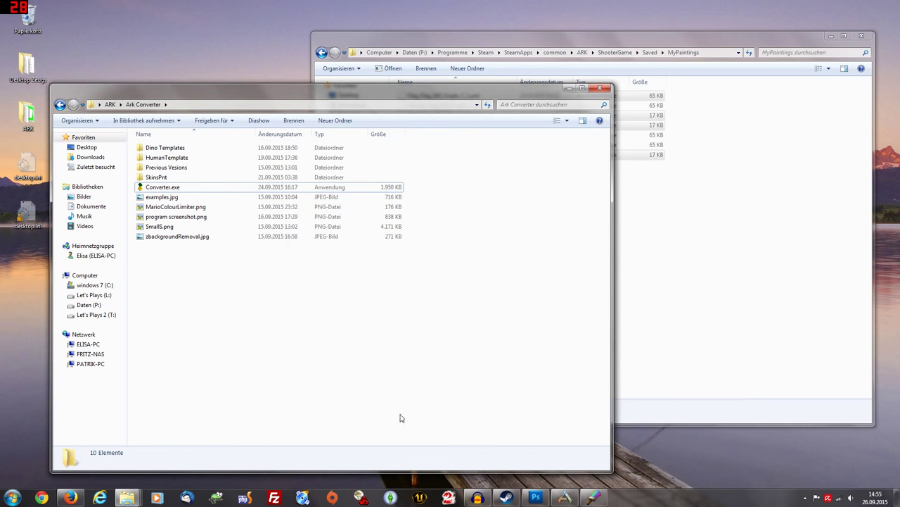
# Step: Load MetalSign_Sign_Small_Metal_C.pnt in ARKpnt Editor with a 2:1 aspect and save it as MetalSign_Sign_Small_Metal_C.png
pyautogui.click(589, 498)
pyautogui.click(238, 299)
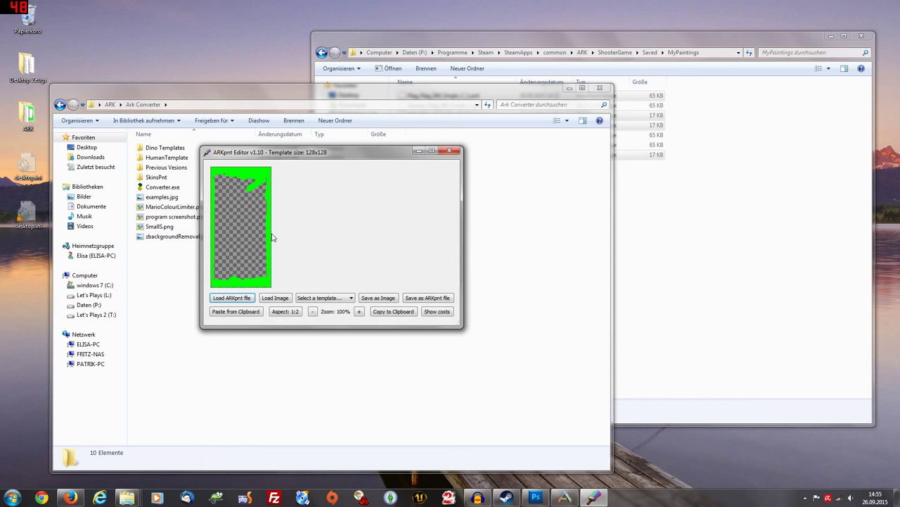
pyautogui.click(288, 312)
pyautogui.click(292, 314)
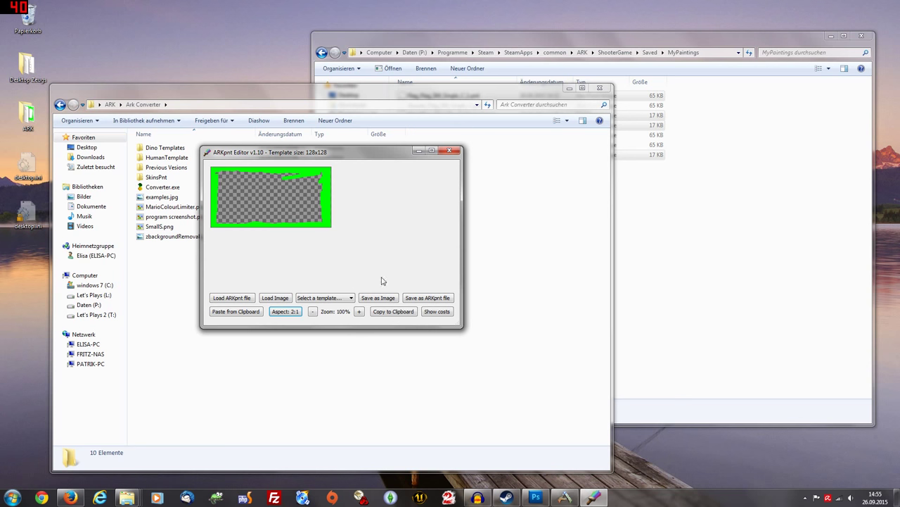
pyautogui.click(381, 298)
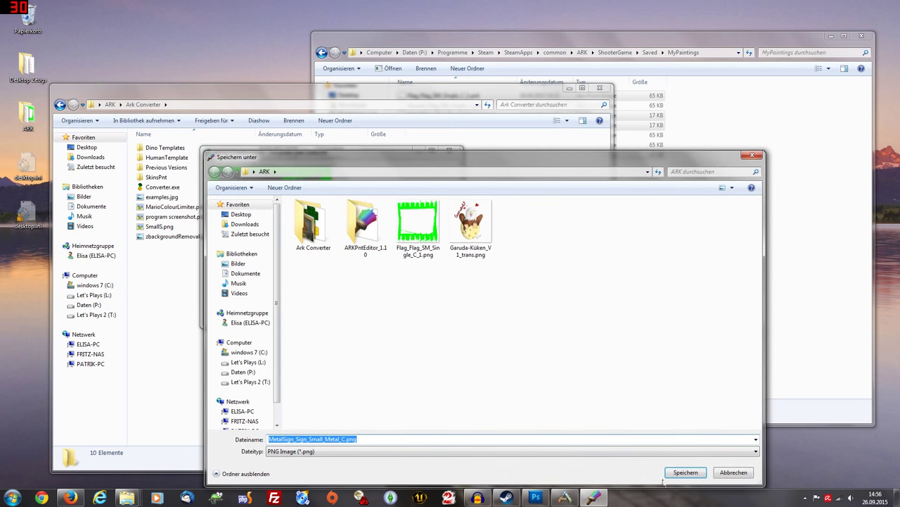
pyautogui.click(686, 472)
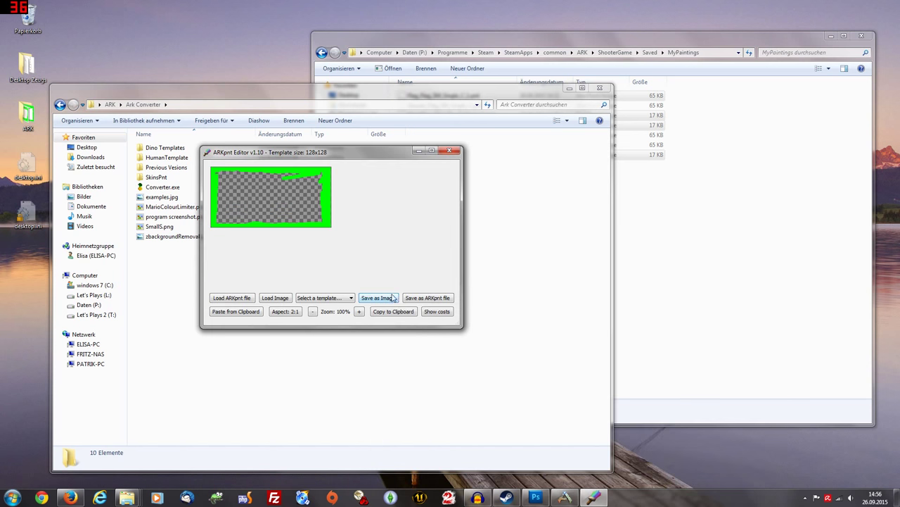
# Step: Load MetalWallSign_Sign_Wall_Metal_C.pnt and save it as the PNG image MetalWallSign_Sign_Wall_Metal_C.png in the ARK folder
pyautogui.click(232, 298)
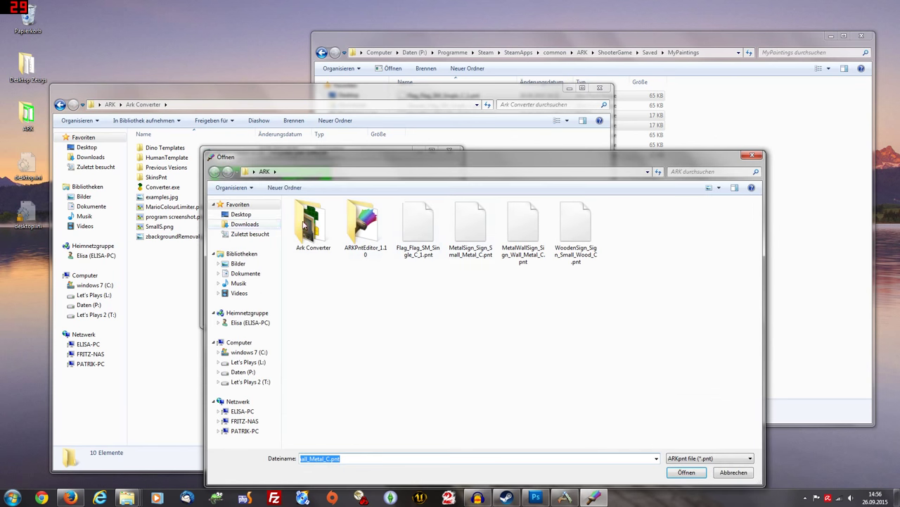
pyautogui.doubleClick(523, 225)
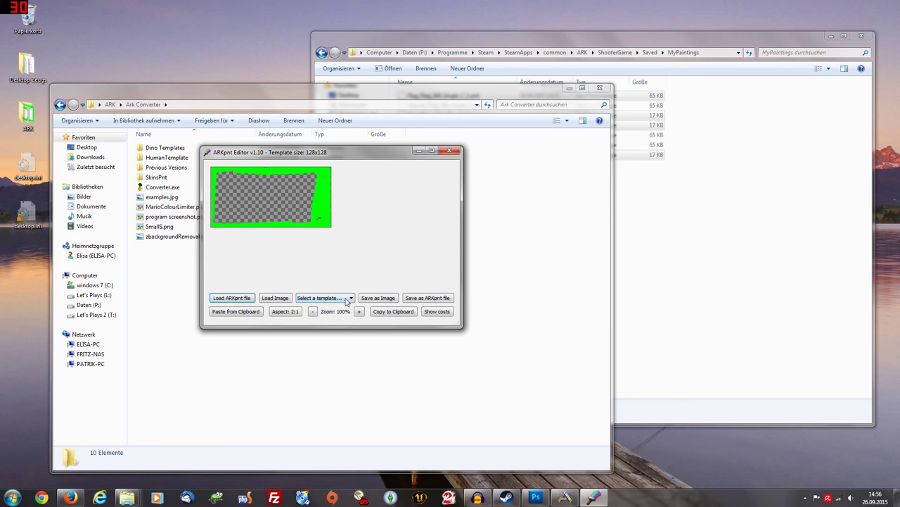
pyautogui.click(378, 298)
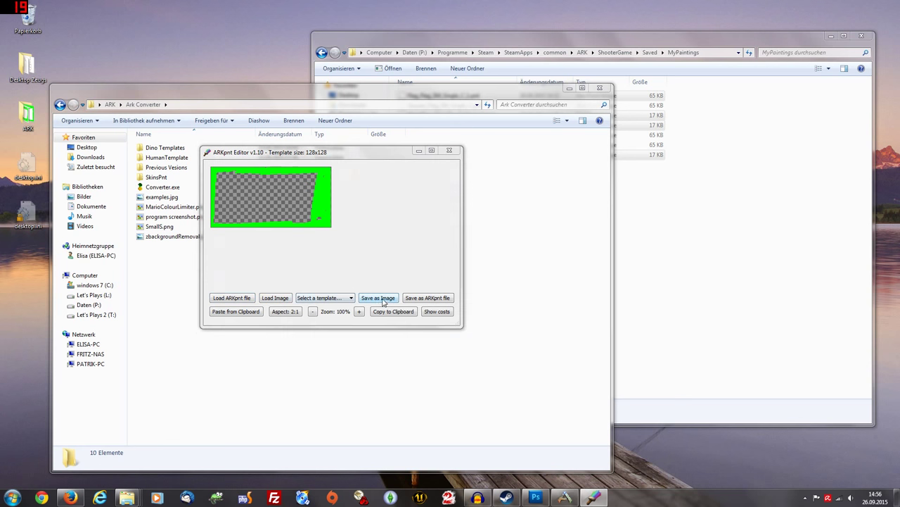
pyautogui.click(686, 472)
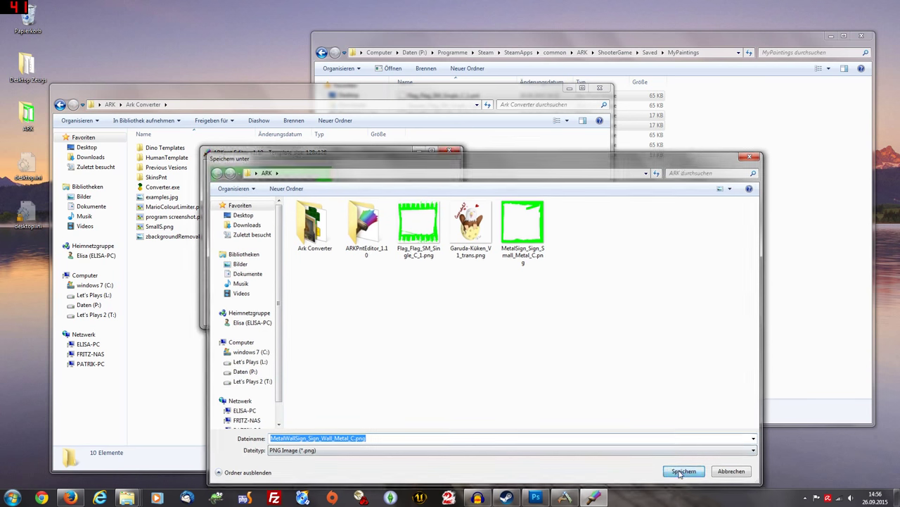
# Step: Load WoodenSign_Sign_Small_Wood_C.pnt, save it as WoodenSign_Sign_Small_Wood_C.png in the ARK folder and close the editor
pyautogui.click(231, 297)
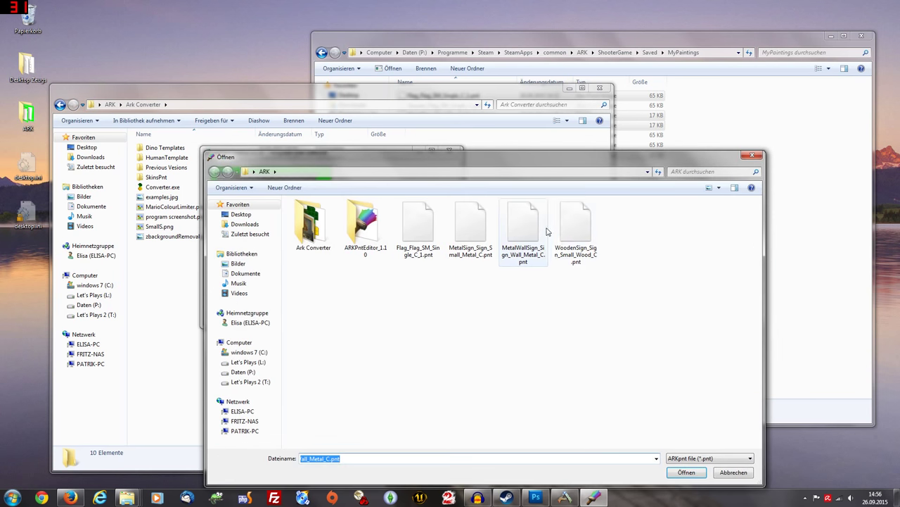
pyautogui.click(574, 228)
pyautogui.doubleClick(574, 228)
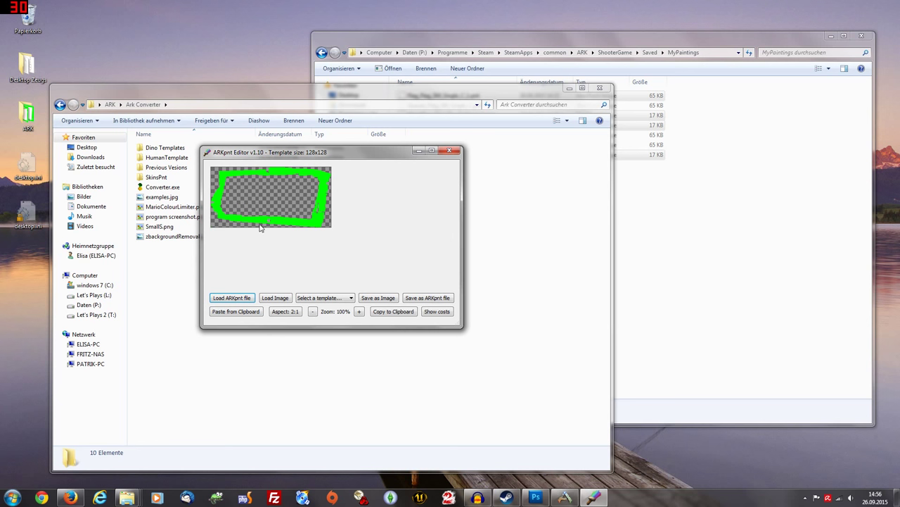
pyautogui.click(369, 300)
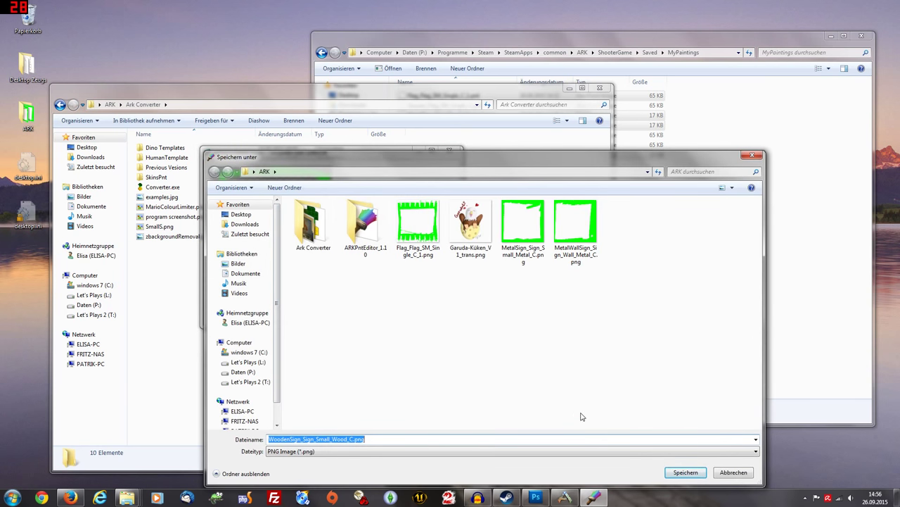
pyautogui.click(686, 472)
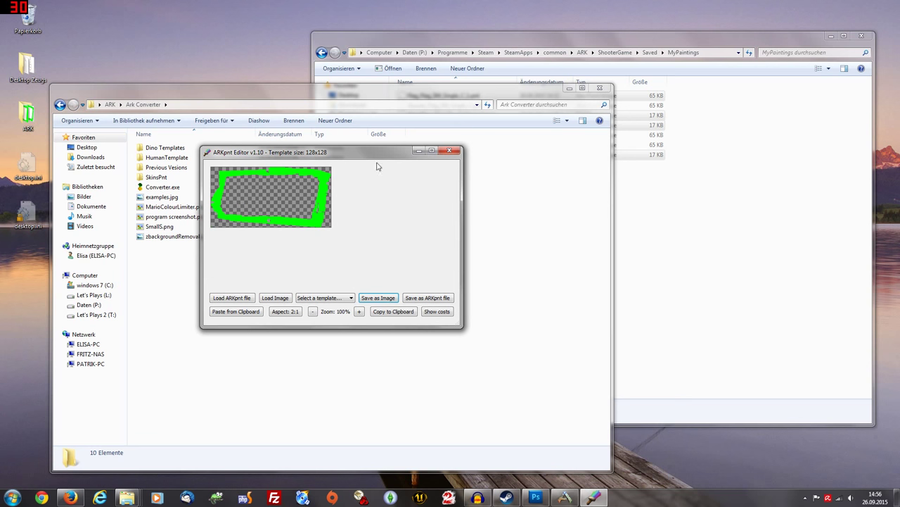
pyautogui.click(449, 152)
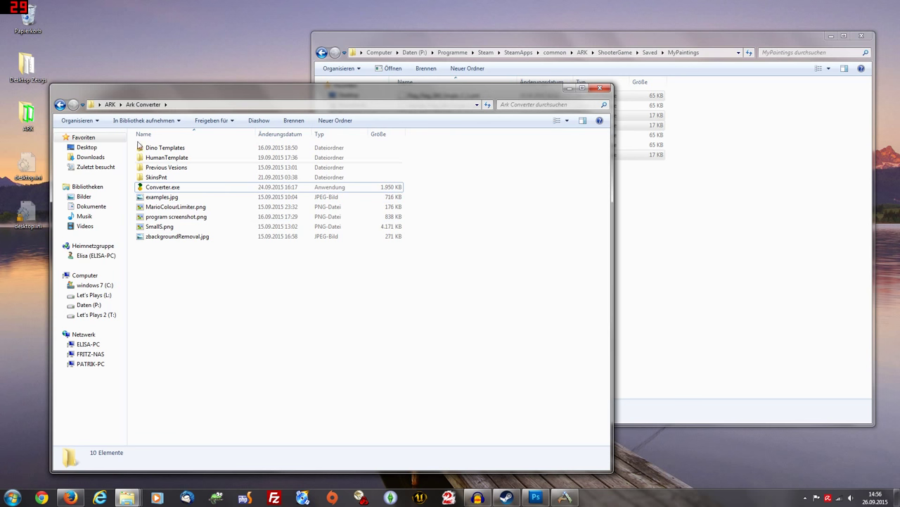
# Step: Open WoodenSign_Sign_Small_Wood_C.png from the ARK folder in Adobe Photoshop CS5, updating the already open document to the saved version
pyautogui.click(109, 105)
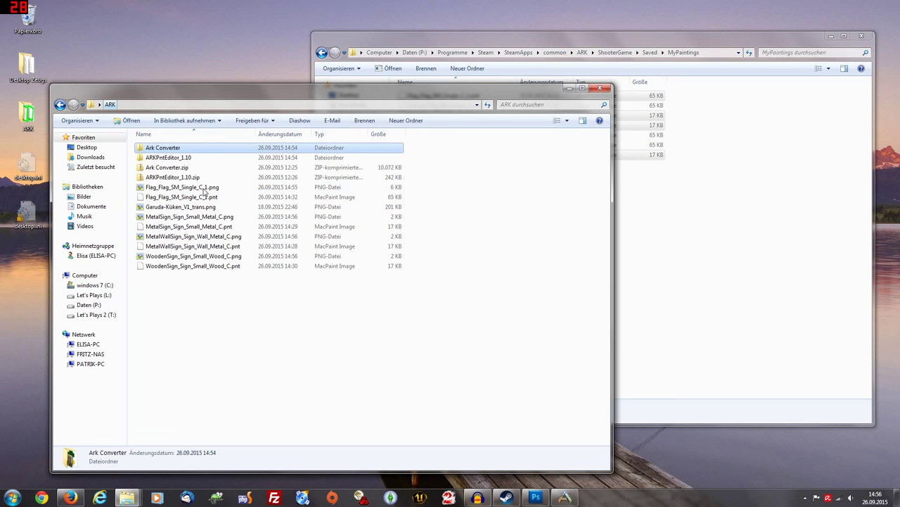
pyautogui.click(181, 258)
pyautogui.rightClick(181, 258)
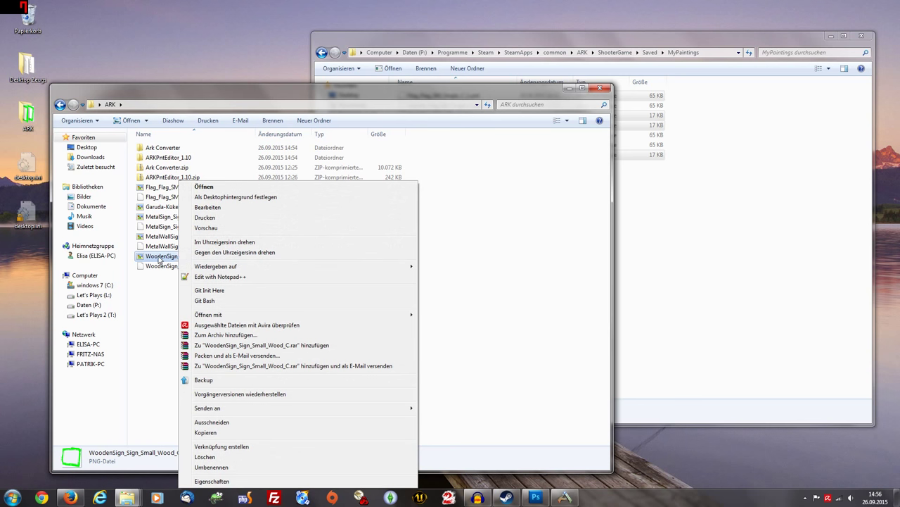
pyautogui.press('m')
pyautogui.click(181, 293)
pyautogui.rightClick(182, 257)
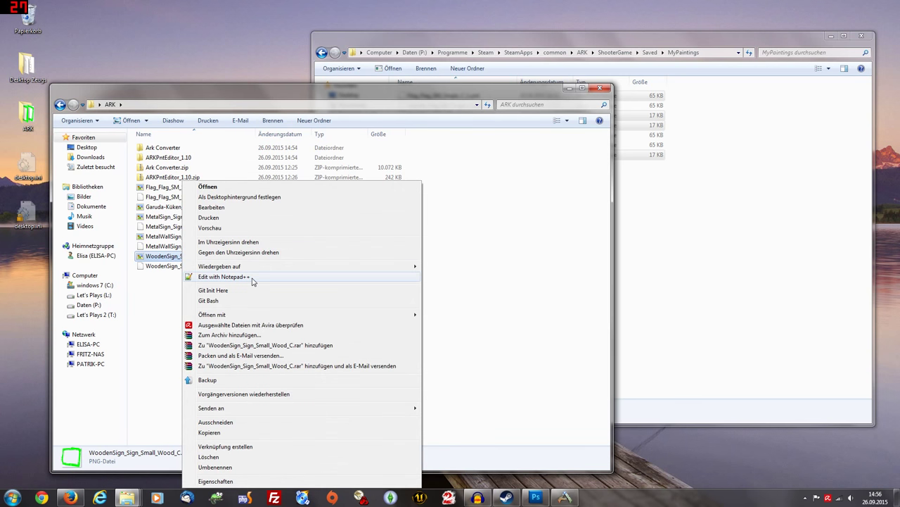
pyautogui.moveTo(239, 314)
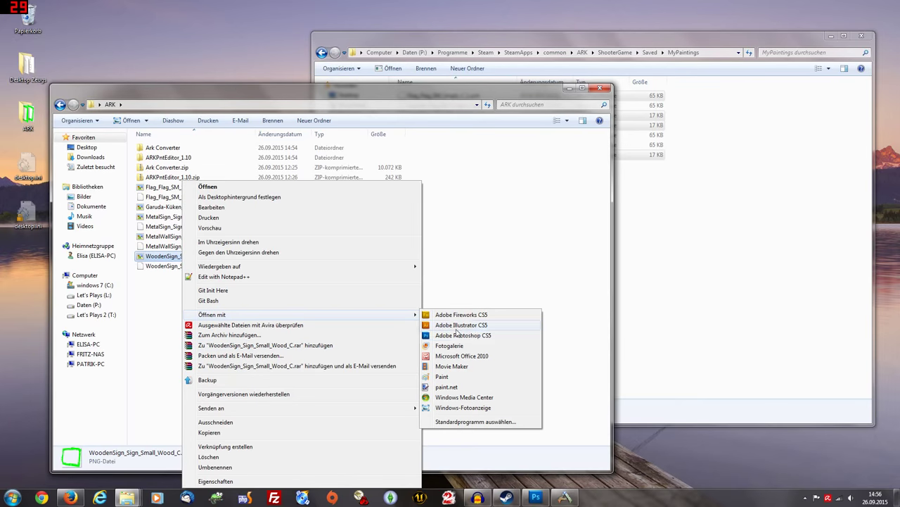
pyautogui.click(472, 338)
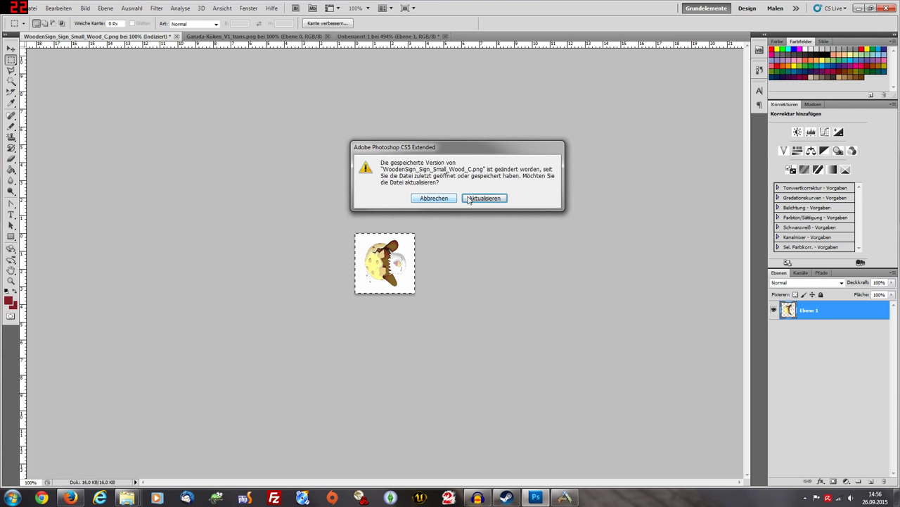
pyautogui.click(484, 198)
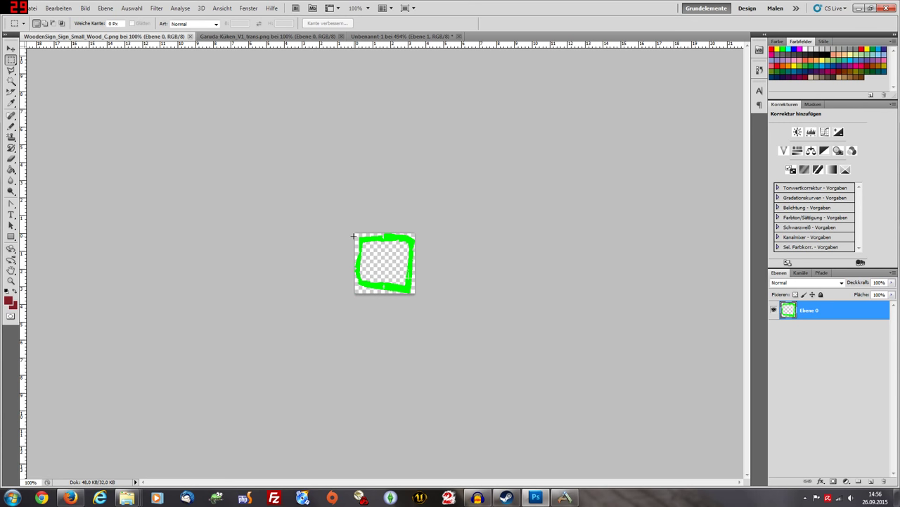
# Step: Resize the WoodenSign template to 200 percent width while keeping the height at 100 percent
pyautogui.click(84, 7)
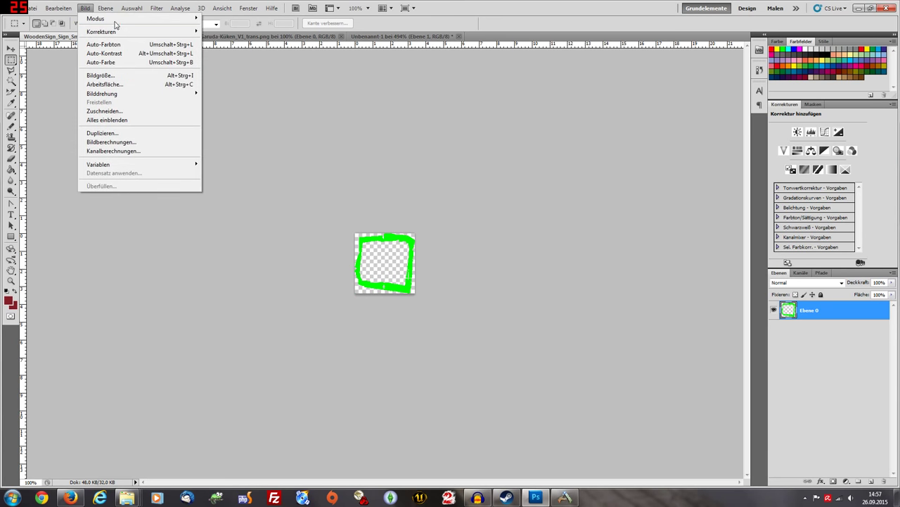
pyautogui.moveTo(127, 18)
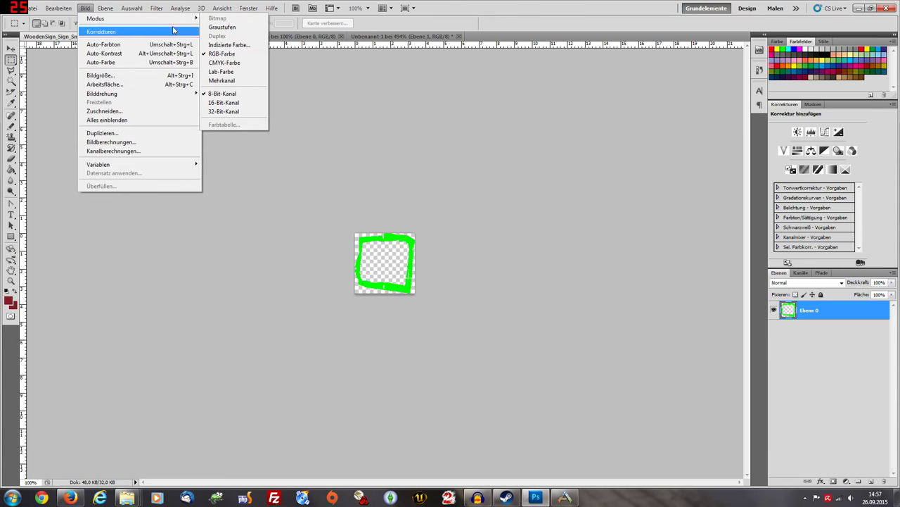
pyautogui.click(100, 75)
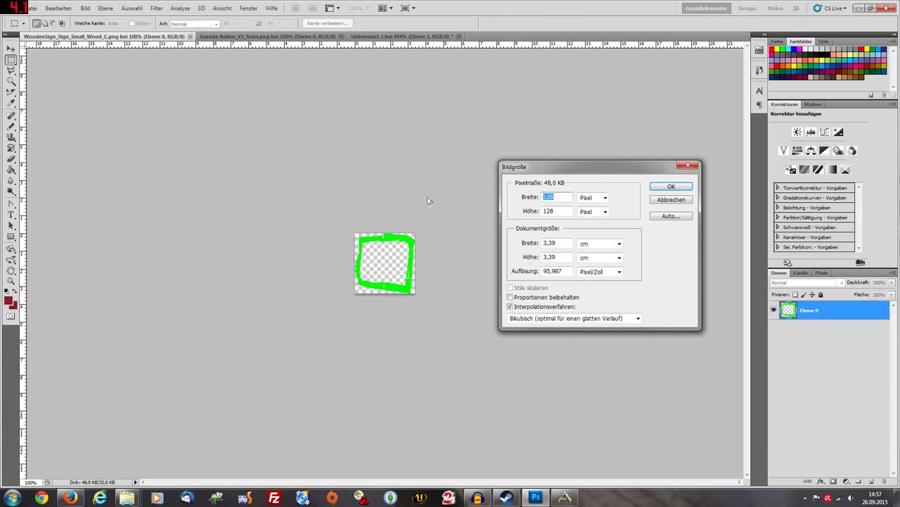
pyautogui.click(596, 198)
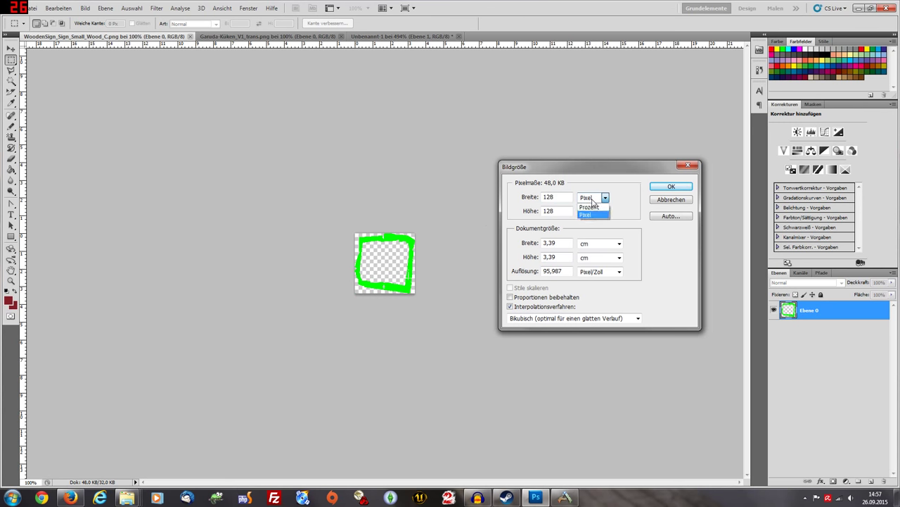
pyautogui.click(588, 208)
pyautogui.hotkey('shift', 'Tab')
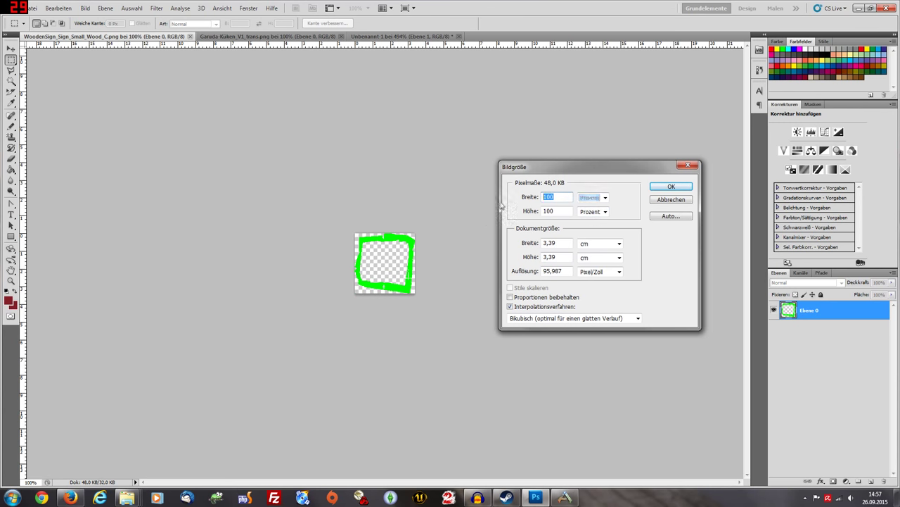
pyautogui.write('200')
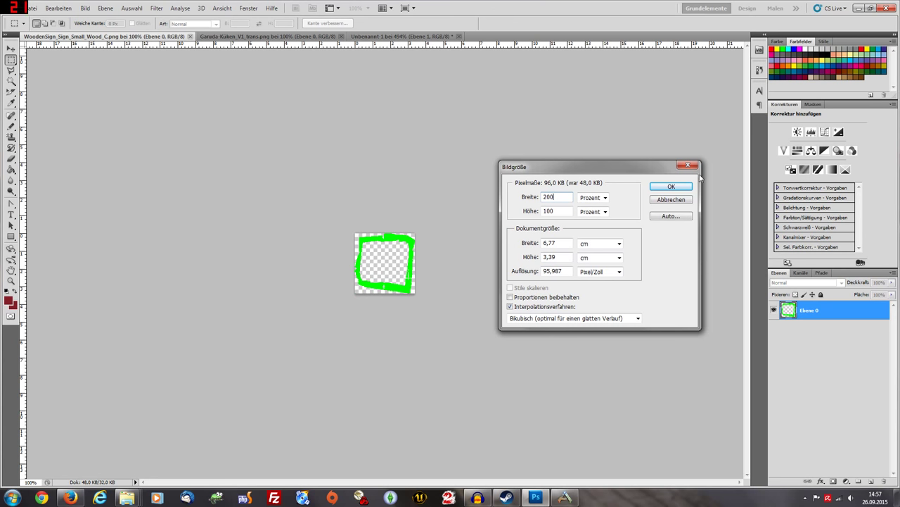
pyautogui.click(671, 186)
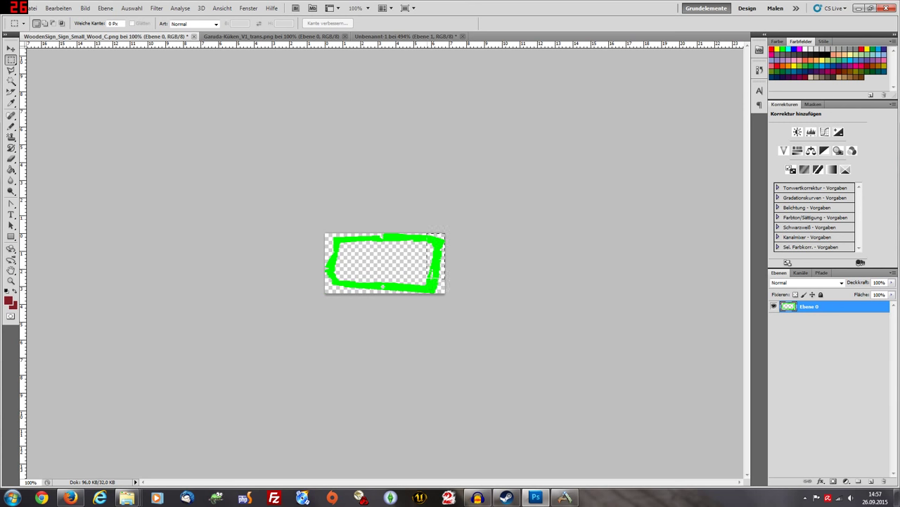
pyautogui.moveTo(444, 279); pyautogui.dragTo(467, 314)
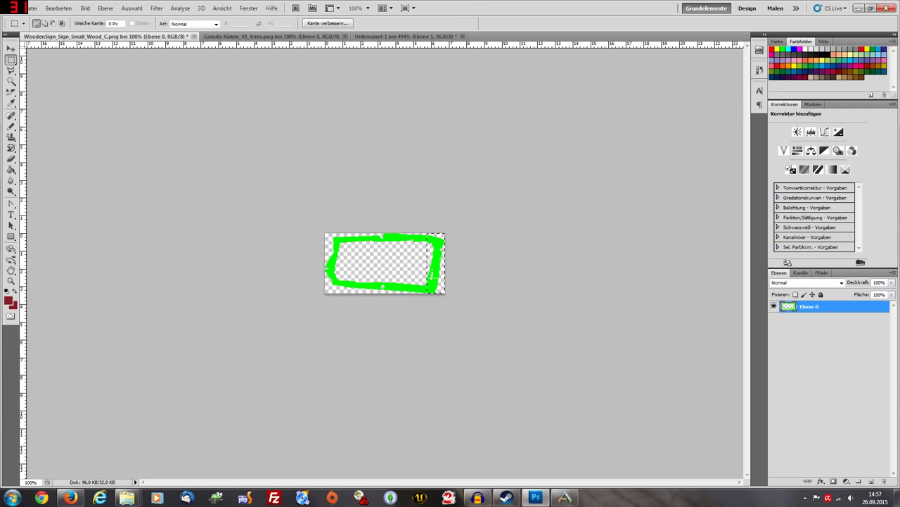
pyautogui.click(412, 174)
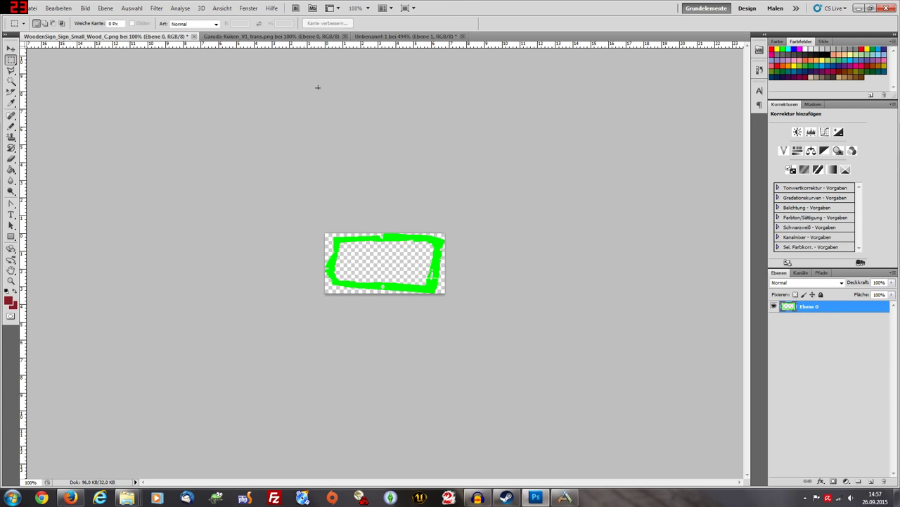
# Step: In Garuda-Küken_V1_trans.png, subtract the white mark beside the head and the signature from the chick's selection with the Polygonal Lasso
pyautogui.click(239, 36)
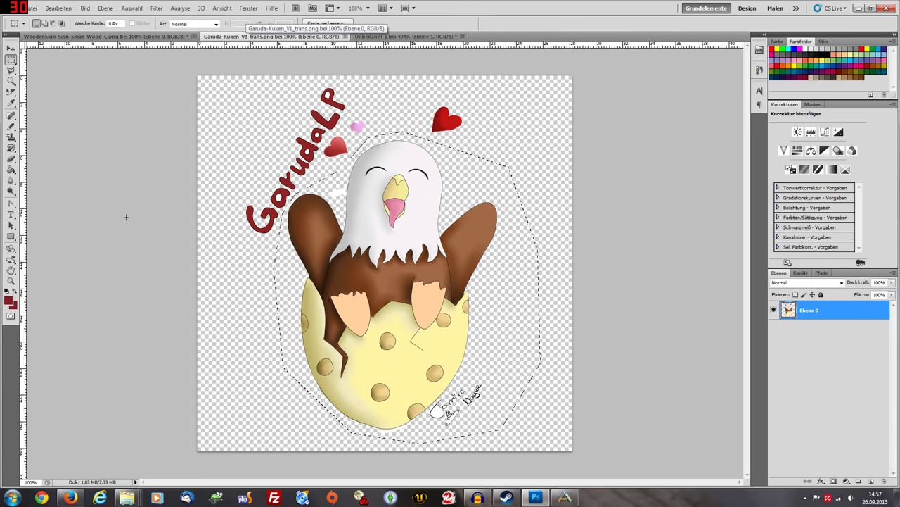
pyautogui.click(10, 71)
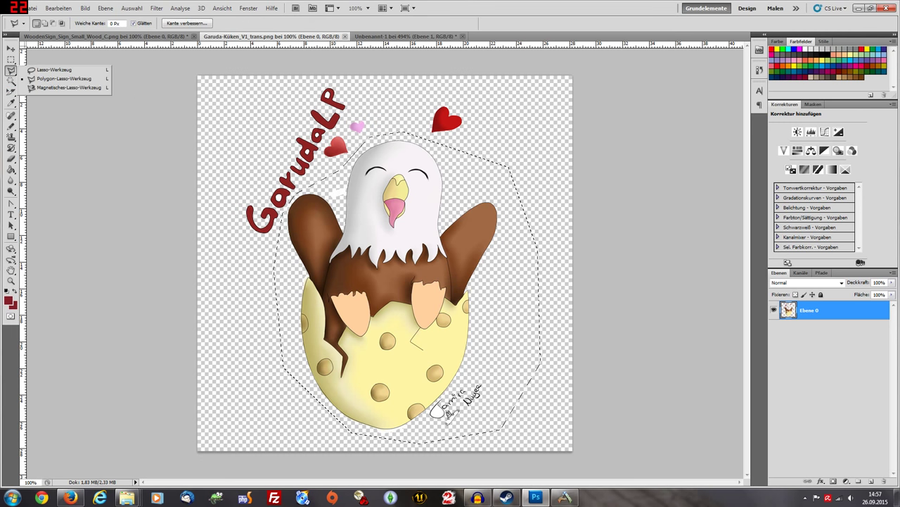
pyautogui.press('alt')
pyautogui.press('Escape')
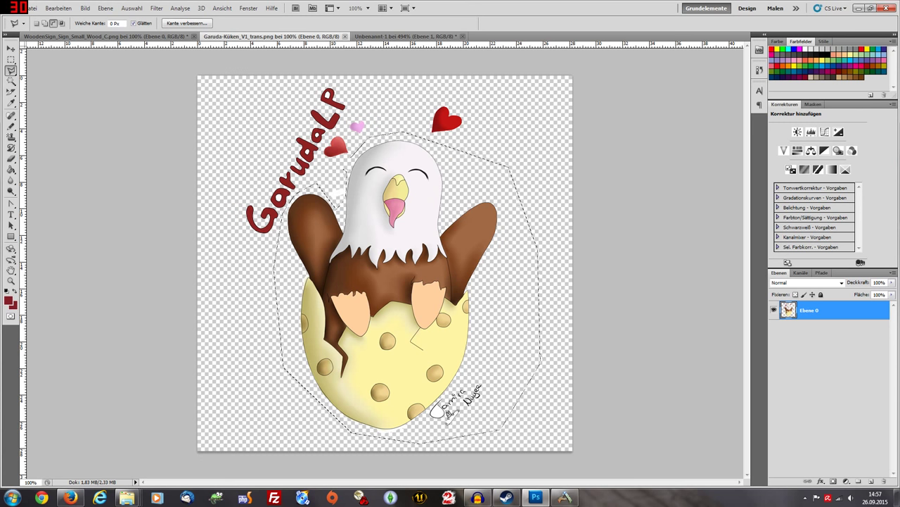
pyautogui.click(495, 371)
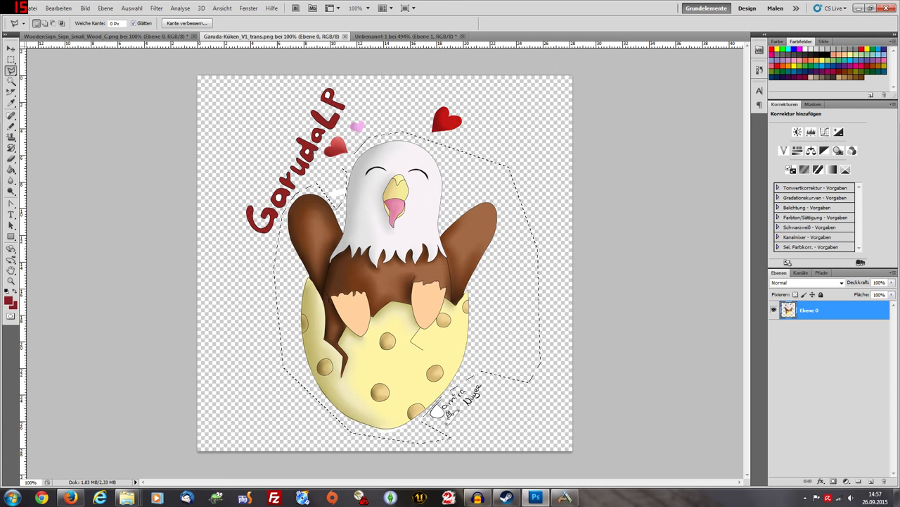
# Step: Paste the chick into WoodenSign_Sign_Small_Wood_C.png and fit it inside the green border, rotated 90° and scaled to about 21.66% by 25.50%
pyautogui.click(162, 37)
pyautogui.hotkey('ctrl', 'v')
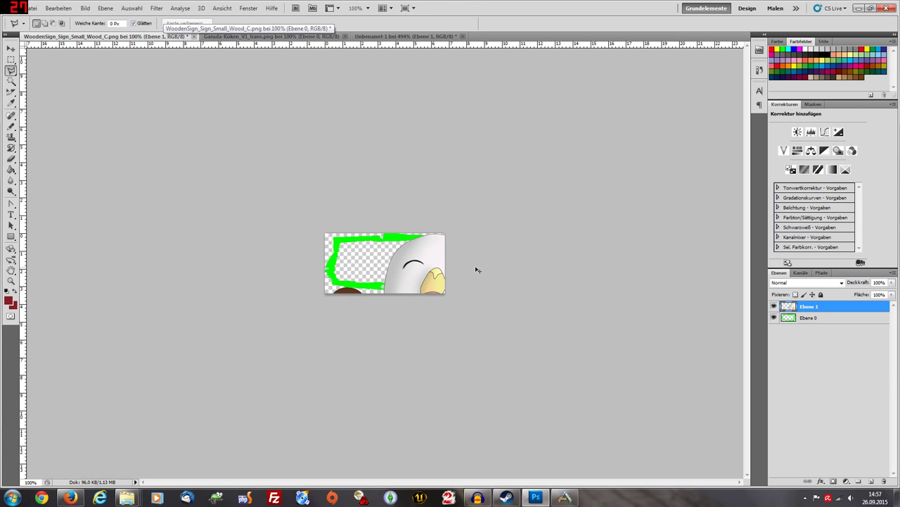
pyautogui.hotkey('ctrl', 't')
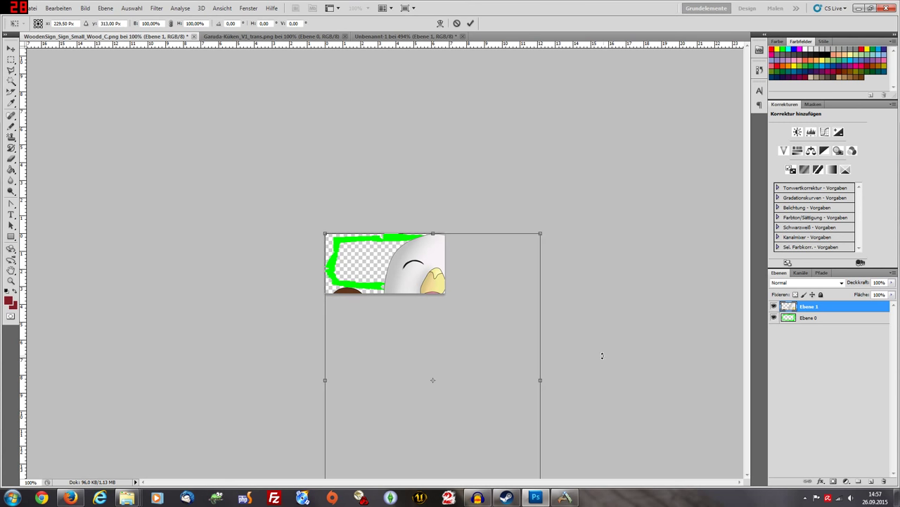
pyautogui.moveTo(325, 234); pyautogui.dragTo(389, 248)
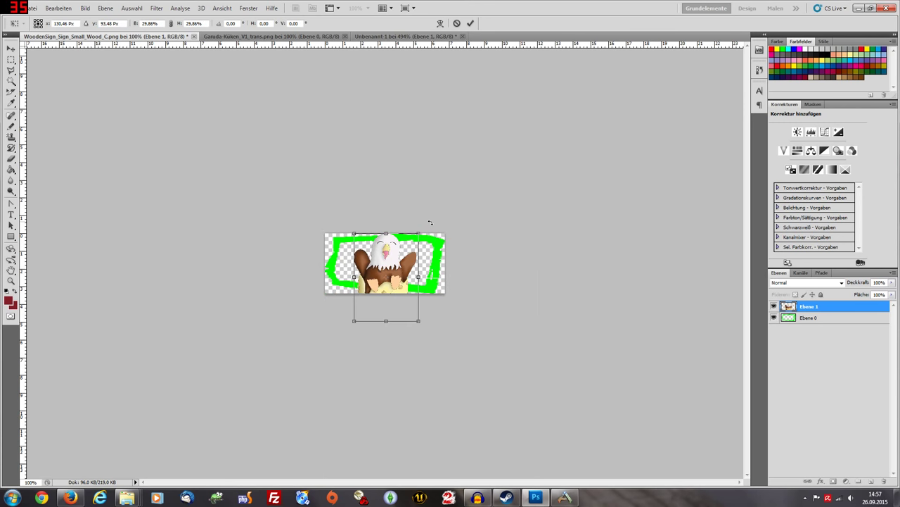
pyautogui.moveTo(430, 222); pyautogui.dragTo(443, 325)
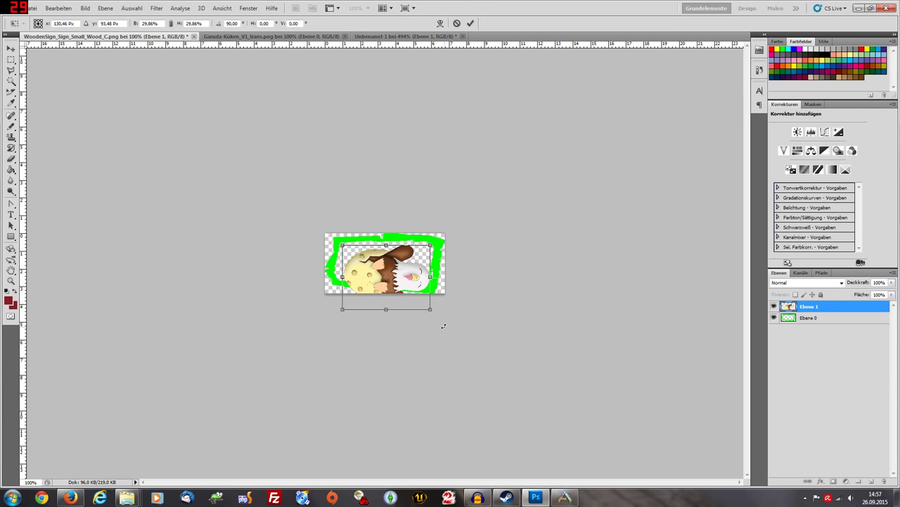
pyautogui.moveTo(407, 280); pyautogui.dragTo(389, 260)
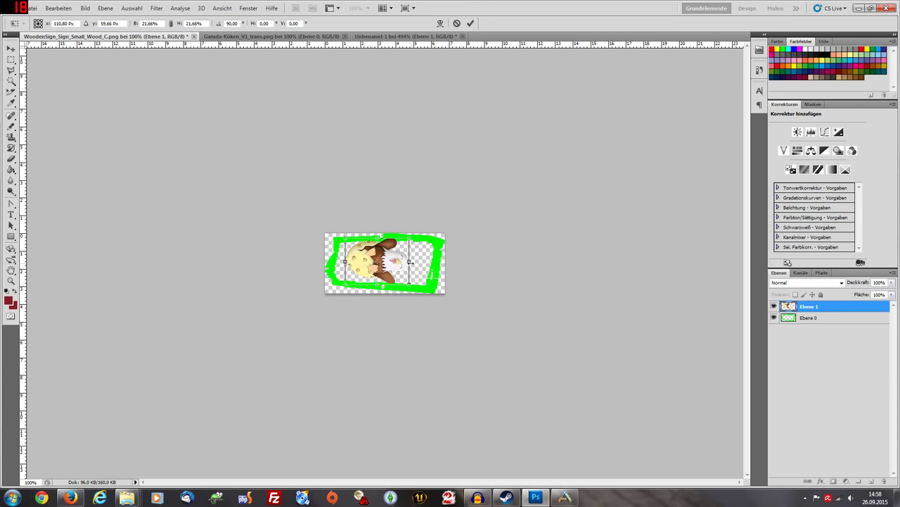
pyautogui.moveTo(410, 261)
pyautogui.mouseDown()
pyautogui.moveTo(420, 262)
pyautogui.moveTo(408, 268)
pyautogui.mouseUp()
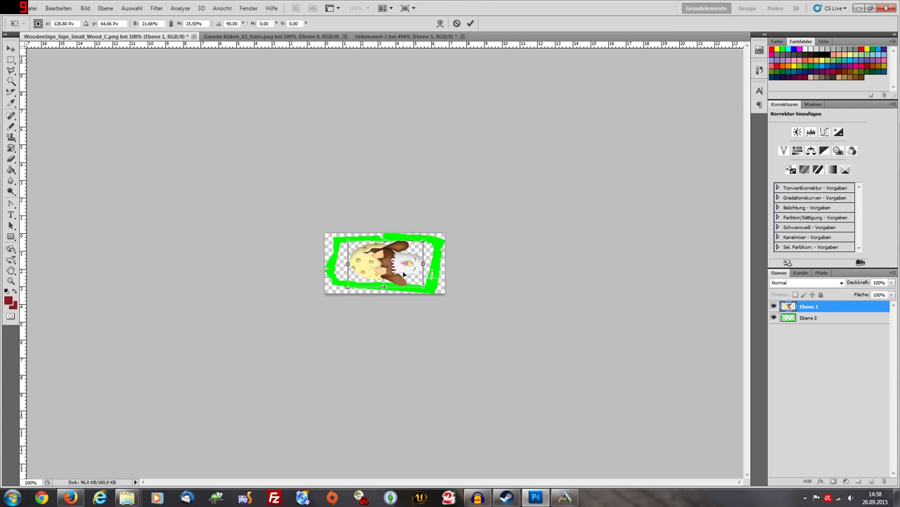
pyautogui.press('Return')
# Step: Hide the green border layer Ebene 0 so that only the pasted chick is shown
pyautogui.press('l')
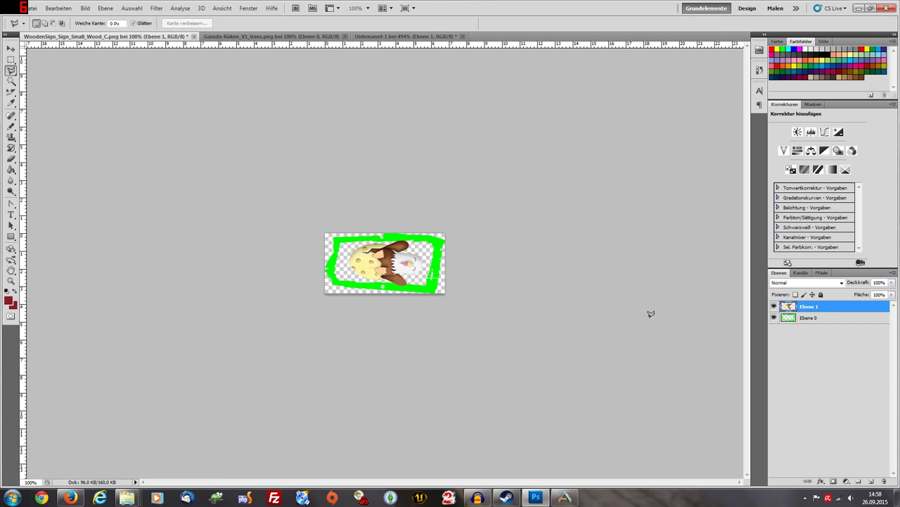
pyautogui.click(816, 318)
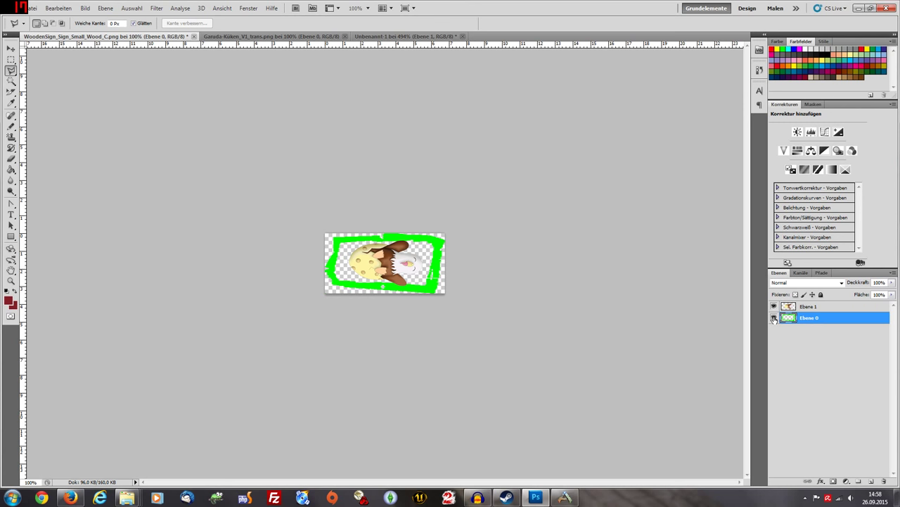
pyautogui.click(774, 318)
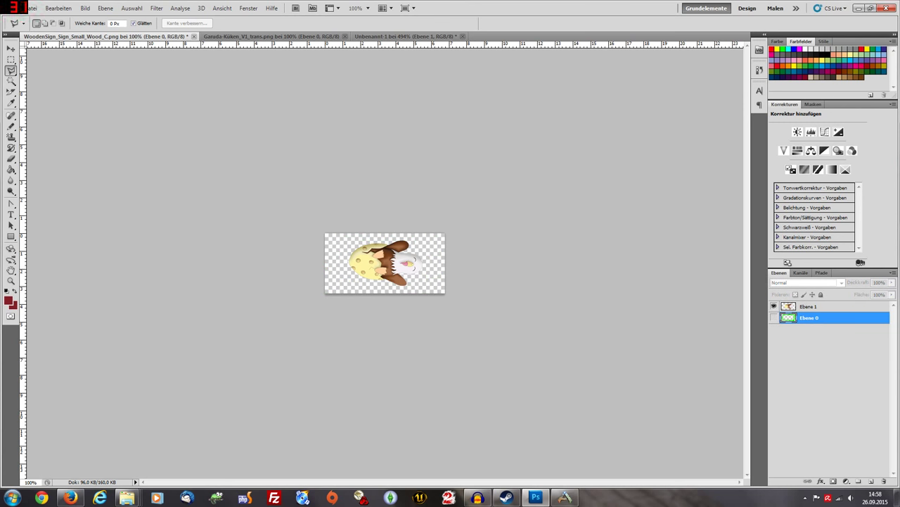
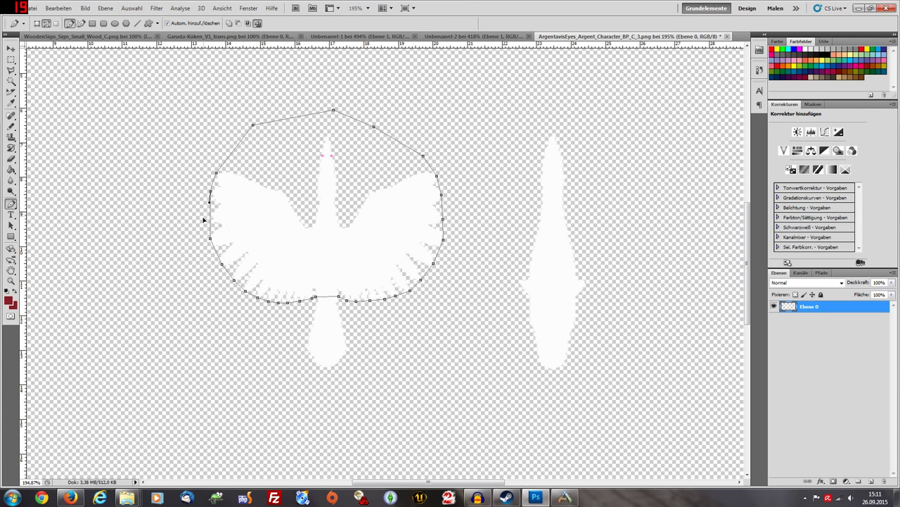
# Step: Smooth the curve of the path around the Argentavis wings by adjusting its anchor points with the Convert Point tool
pyautogui.hotkey('ctrl', 'z')
pyautogui.moveTo(223, 210); pyautogui.dragTo(203, 226)
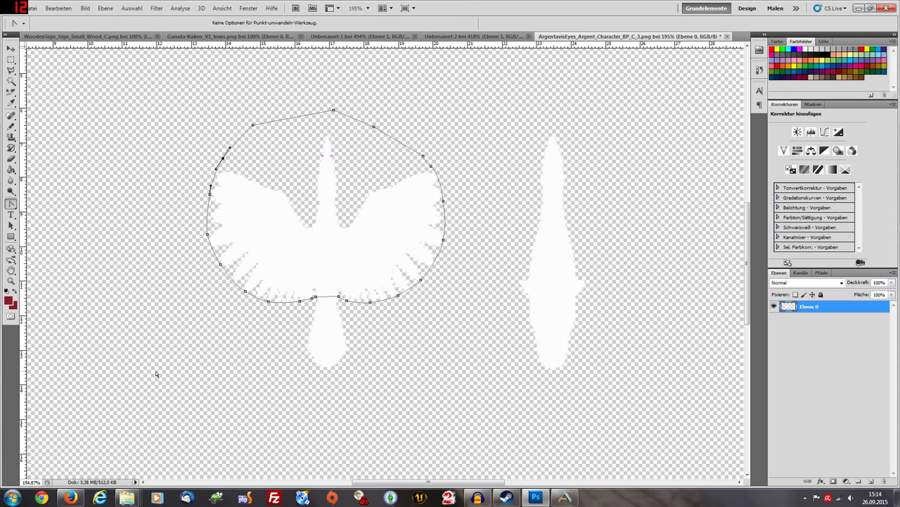
pyautogui.click(399, 295)
pyautogui.click(399, 297)
pyautogui.click(371, 304)
pyautogui.click(421, 281)
pyautogui.moveTo(422, 281); pyautogui.dragTo(423, 281)
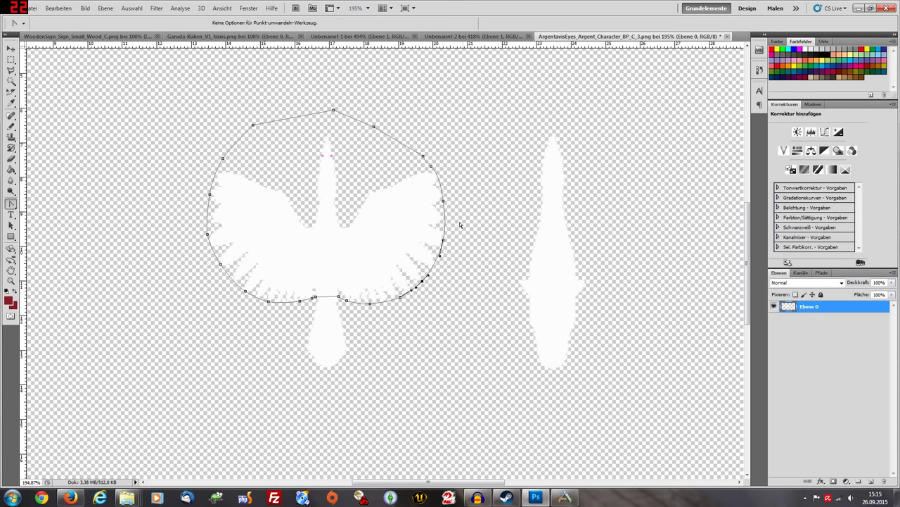
pyautogui.click(433, 168)
pyautogui.moveTo(444, 203); pyautogui.dragTo(444, 202)
# Step: Convert the wing path into a new anti-aliased selection and add a new layer above Ebene 0
pyautogui.moveTo(11, 204); pyautogui.dragTo(35, 204)
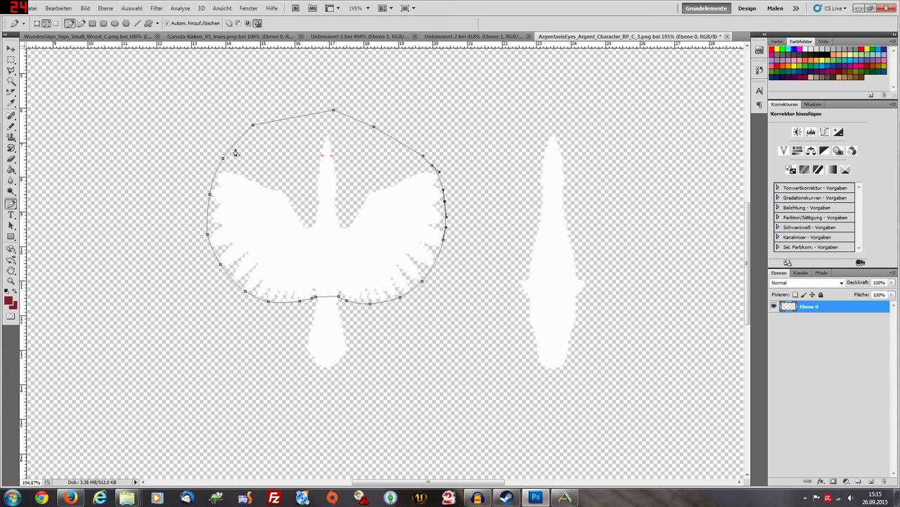
pyautogui.rightClick(285, 120)
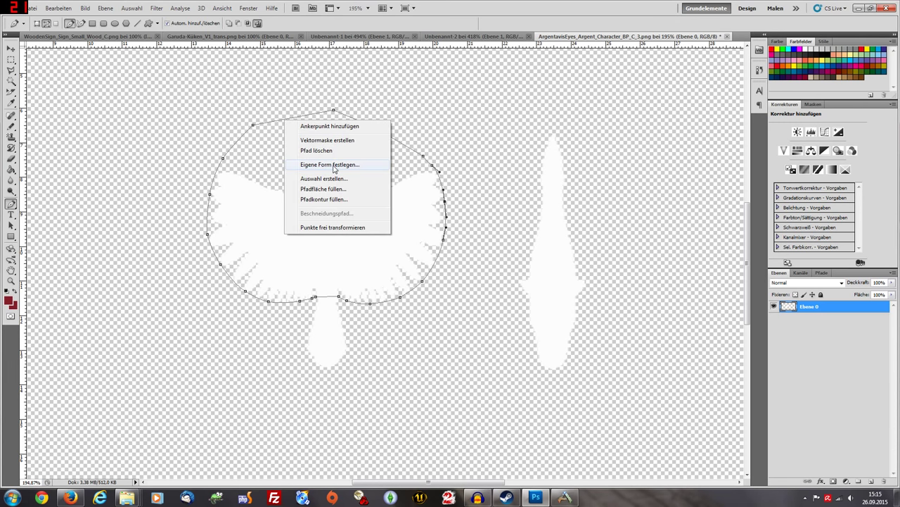
pyautogui.click(331, 179)
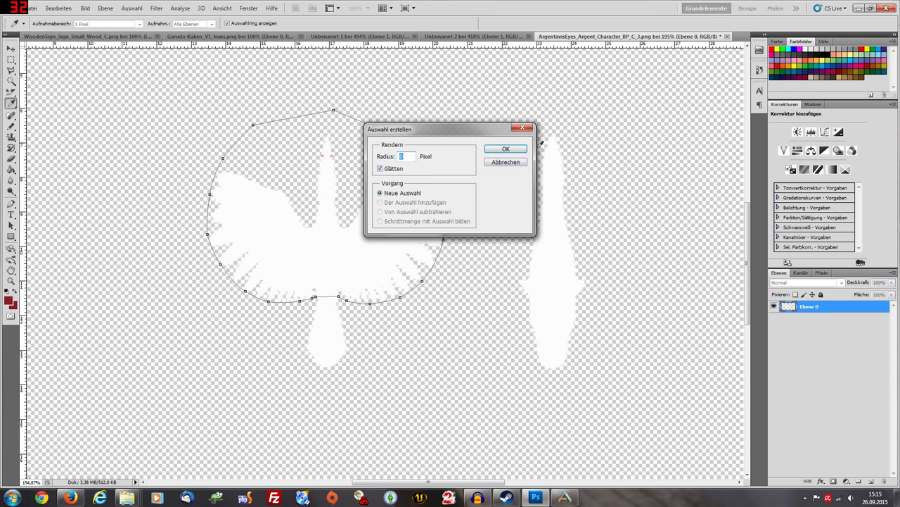
pyautogui.click(506, 149)
pyautogui.hotkey('ctrl', 'shift', 'n')
pyautogui.press('Return')
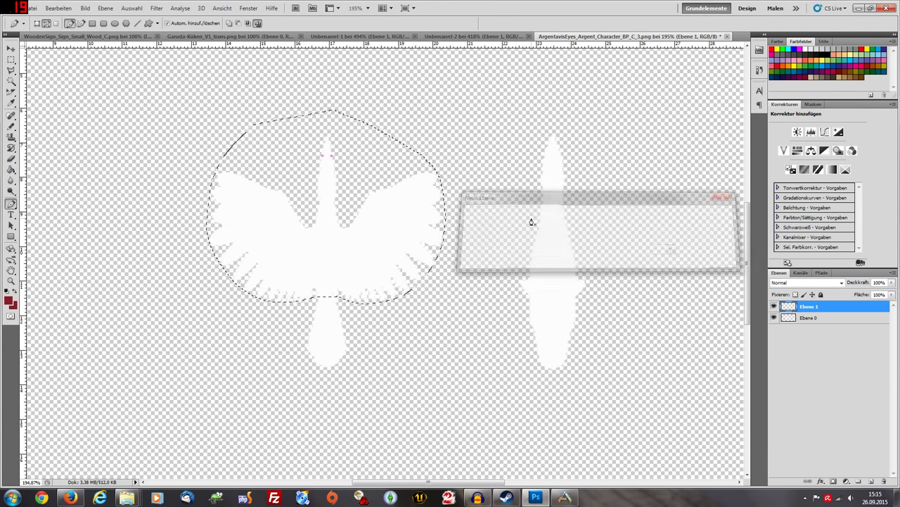
# Step: Save the wing selection as a new channel named Argentavis
pyautogui.click(131, 8)
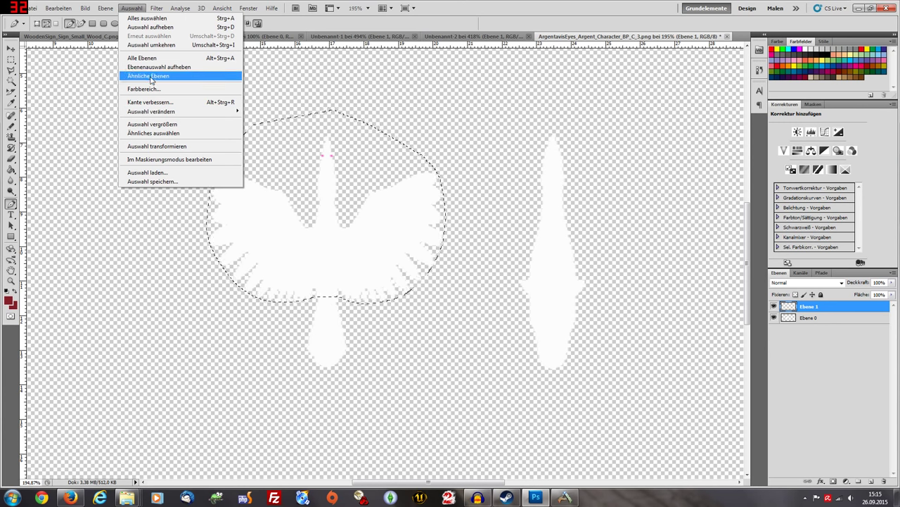
pyautogui.moveTo(171, 117)
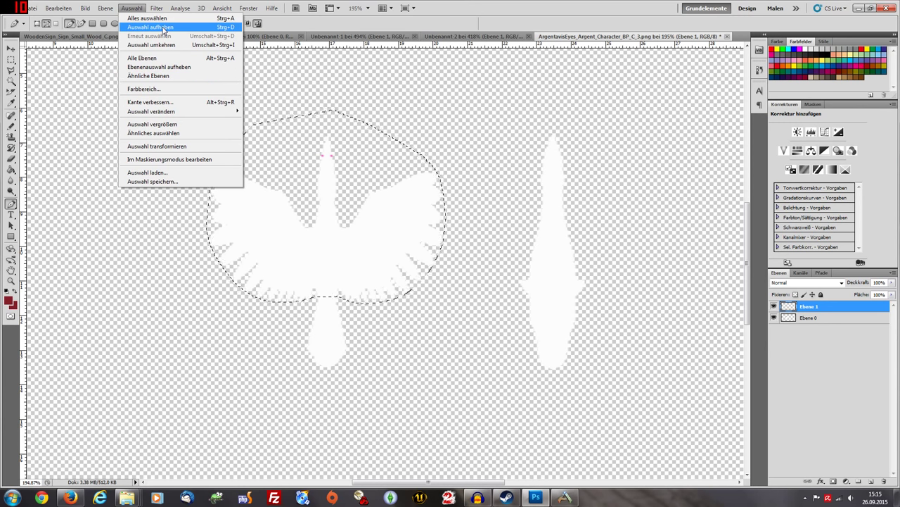
pyautogui.click(153, 180)
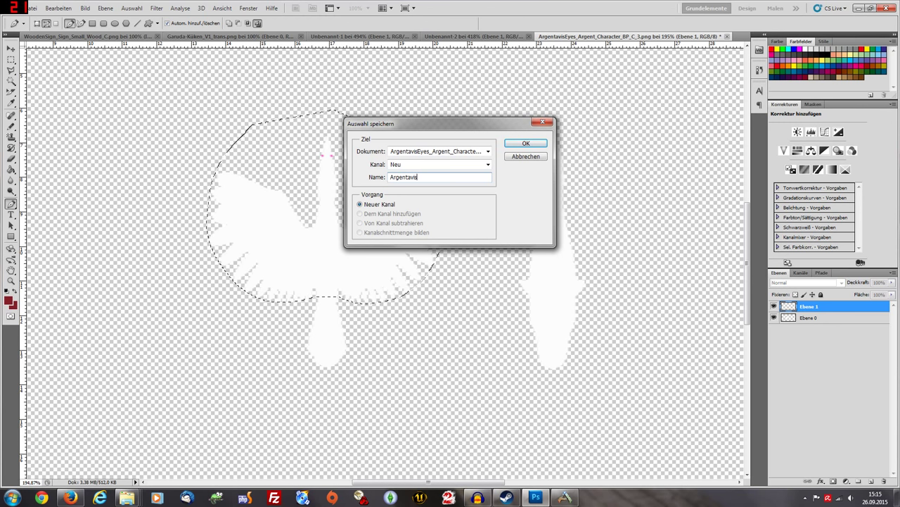
pyautogui.click(526, 144)
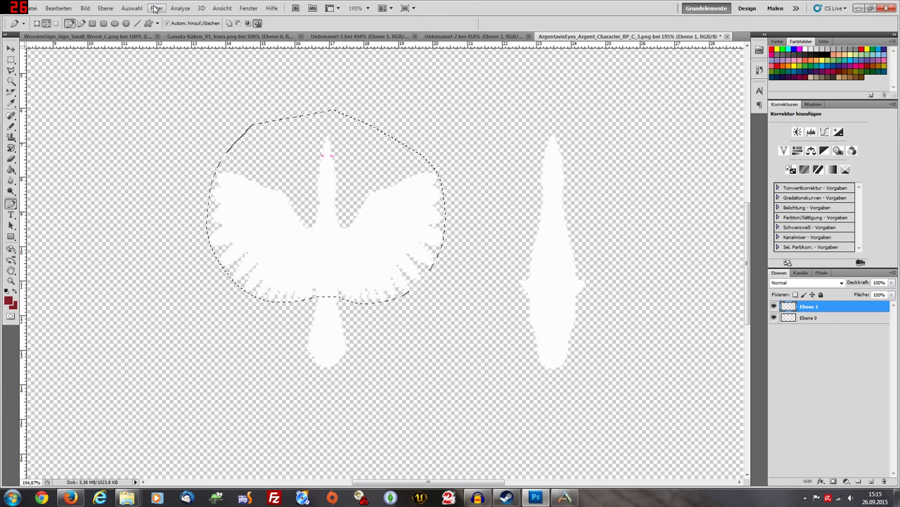
# Step: Expand the selection outline around the Argentavis wings outward by a few pixels
pyautogui.click(124, 9)
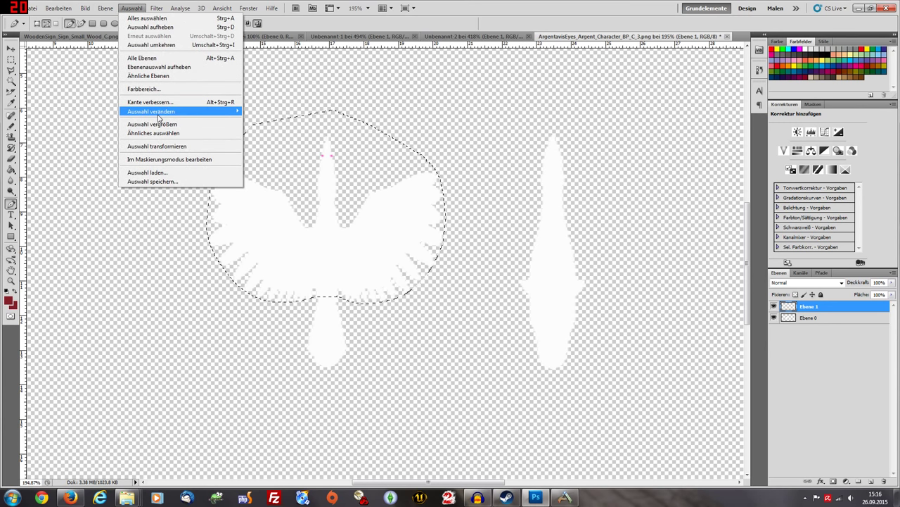
pyautogui.click(272, 129)
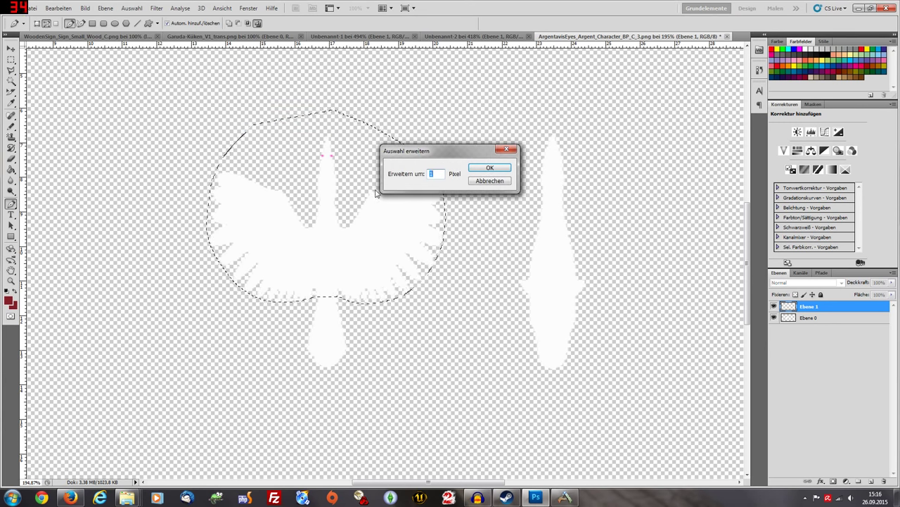
pyautogui.click(487, 168)
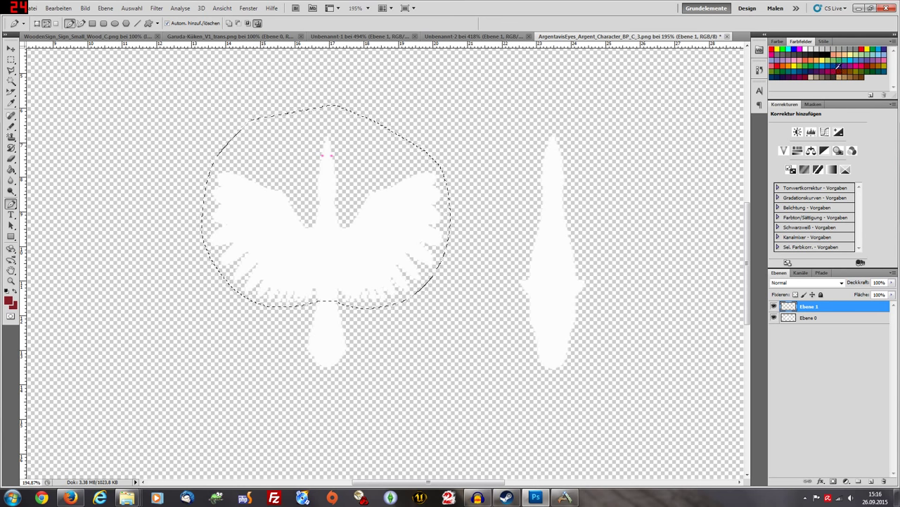
# Step: Replace the current colour swatches with the ArkPNT.aco palette
pyautogui.click(894, 41)
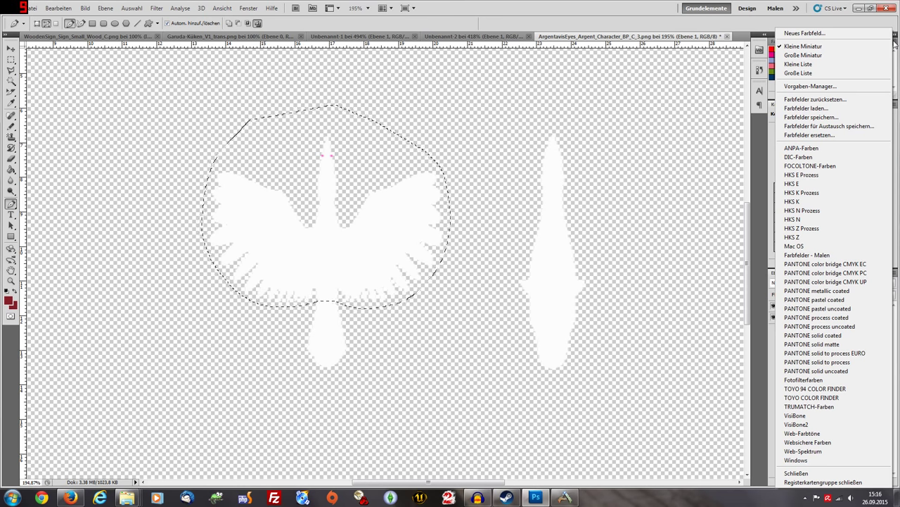
pyautogui.click(809, 136)
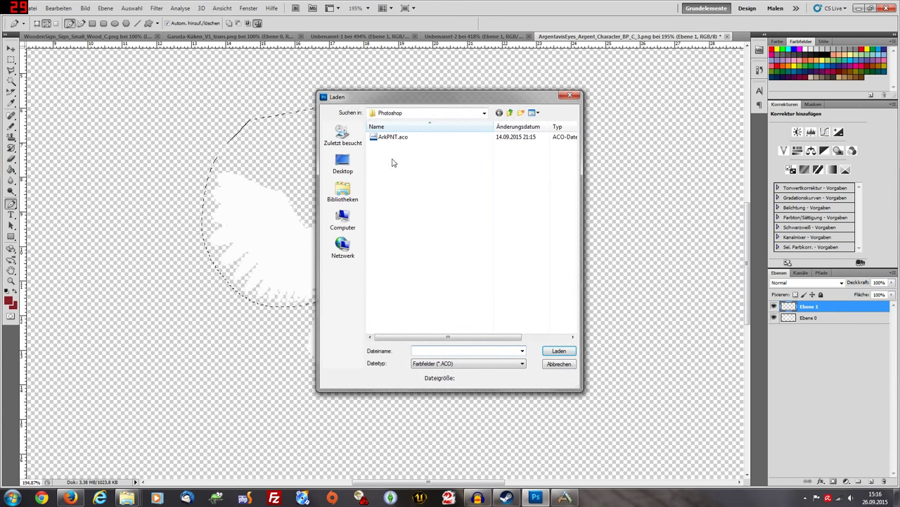
pyautogui.click(392, 137)
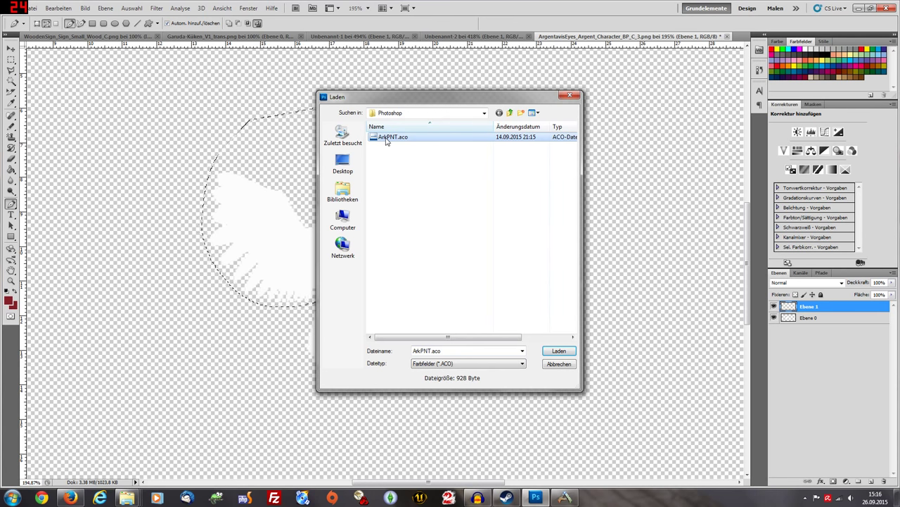
pyautogui.doubleClick(386, 138)
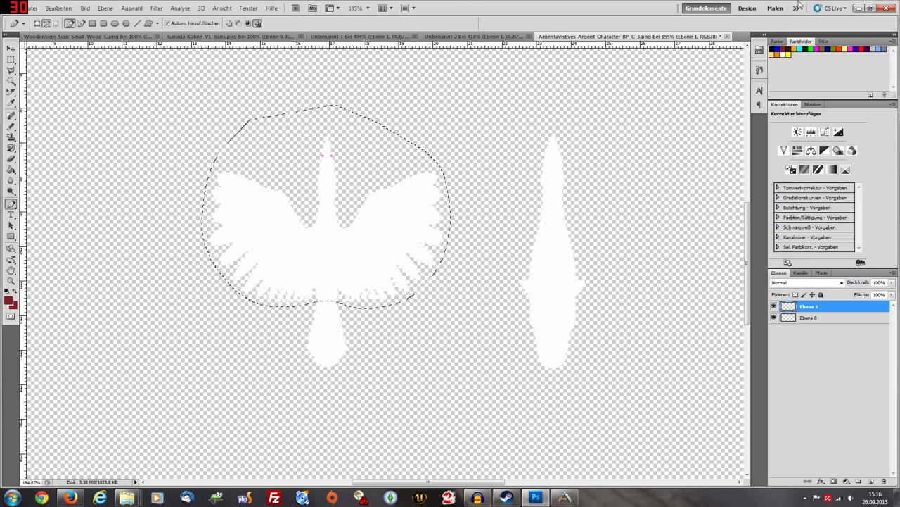
# Step: Fill the wing selection on layer Ebene 1 with the palette's bright yellow
pyautogui.click(789, 54)
pyautogui.click(11, 60)
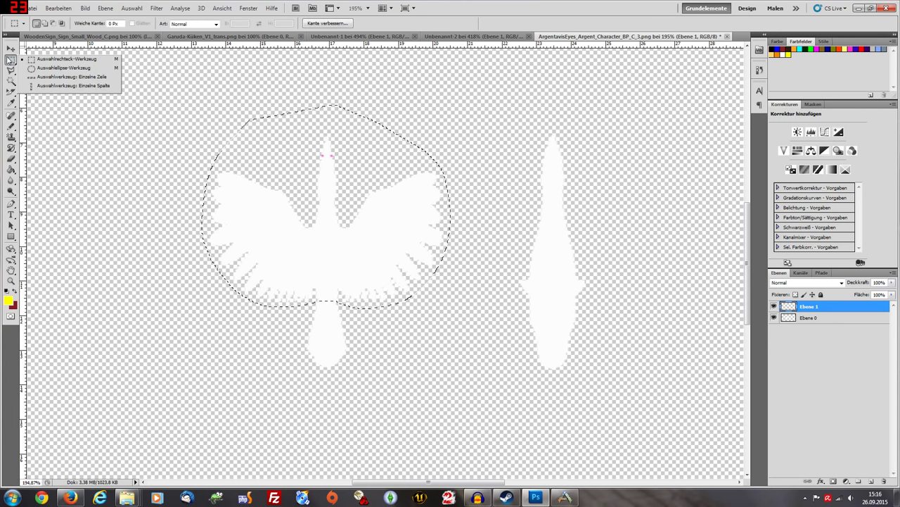
pyautogui.click(58, 8)
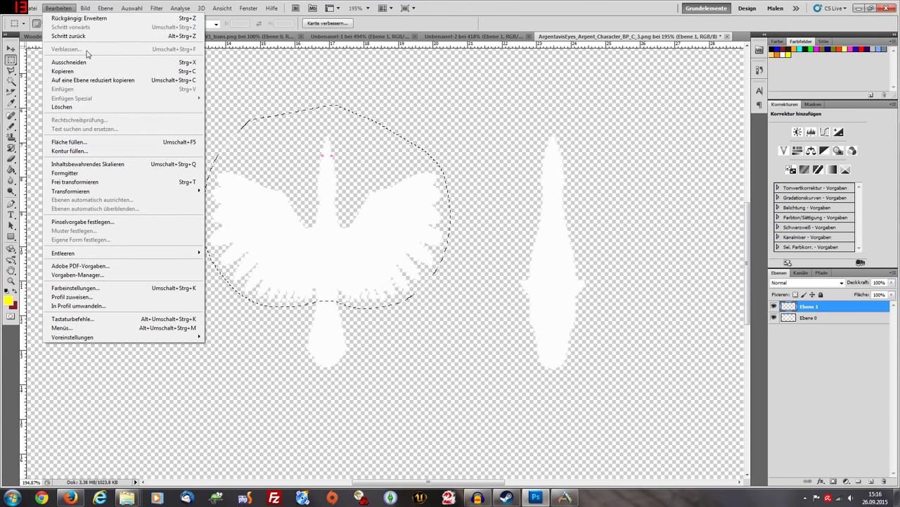
pyautogui.click(58, 9)
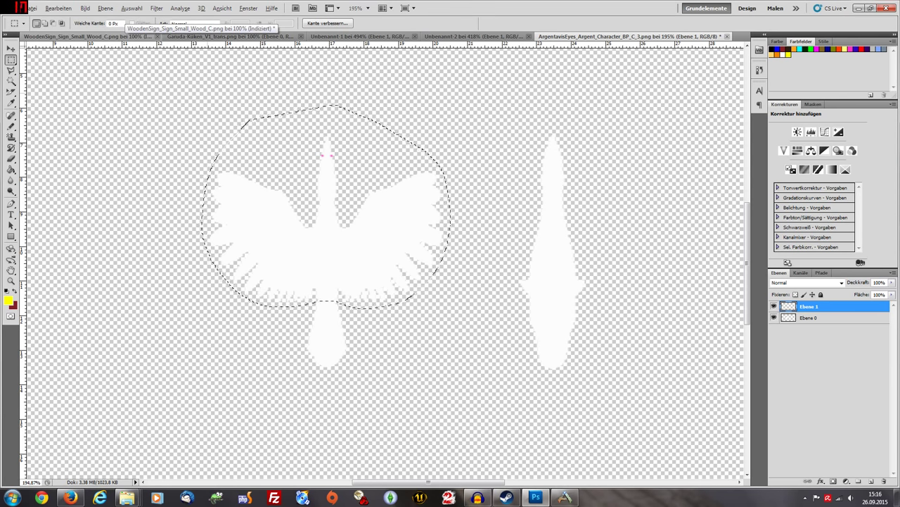
pyautogui.hotkey('alt', 'BackSpace')
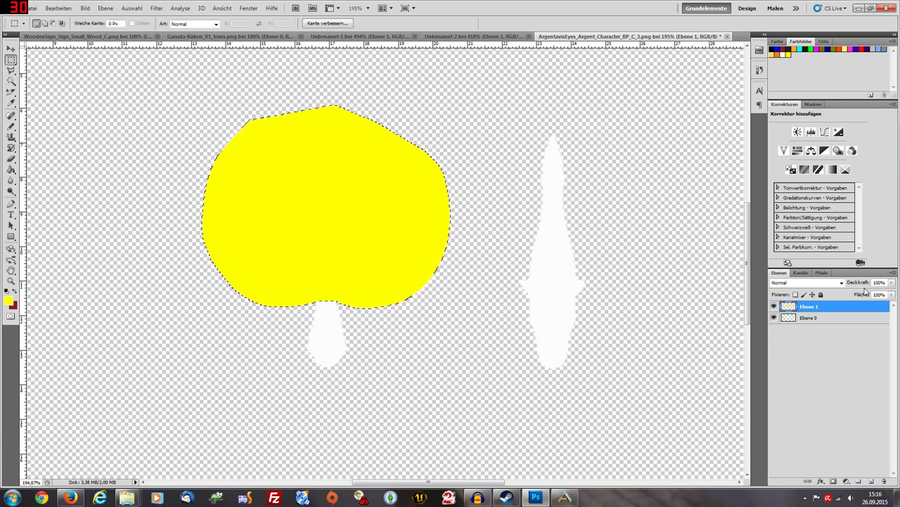
# Step: Set the opacity of layer Ebene 1 to 30%
pyautogui.moveTo(879, 282); pyautogui.dragTo(864, 286)
pyautogui.write('30')
pyautogui.press('Return')
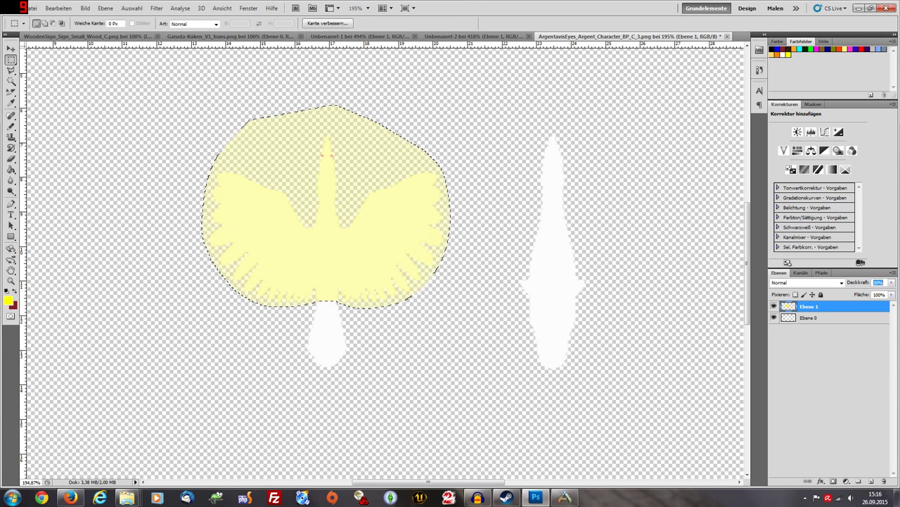
pyautogui.press('Return')
# Step: Nudge the selection outline up by about 10 pixels and add a new layer above Ebene 1
pyautogui.press('Up')
pyautogui.press('Up')
pyautogui.press('Up')
pyautogui.press('Up')
pyautogui.press('Up')
pyautogui.press('Up')
pyautogui.press('Up')
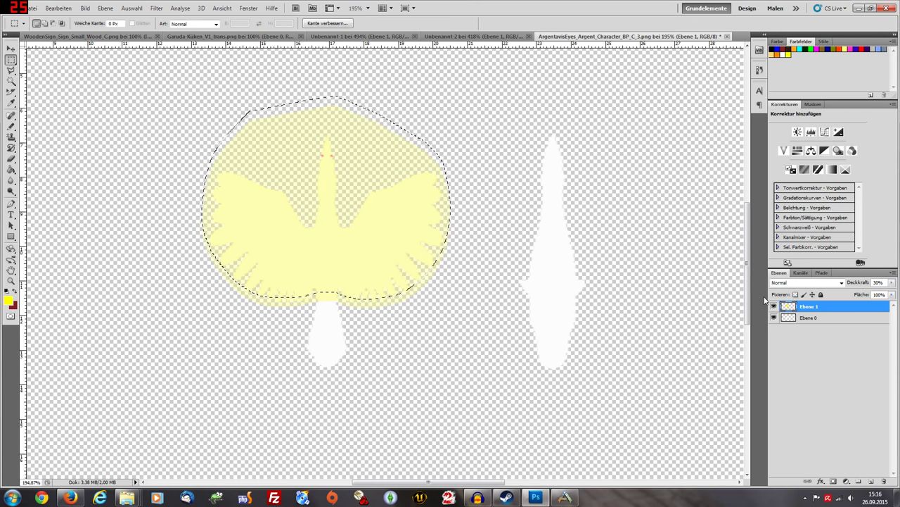
pyautogui.hotkey('ctrl', 'shift', 'n')
pyautogui.press('Return')
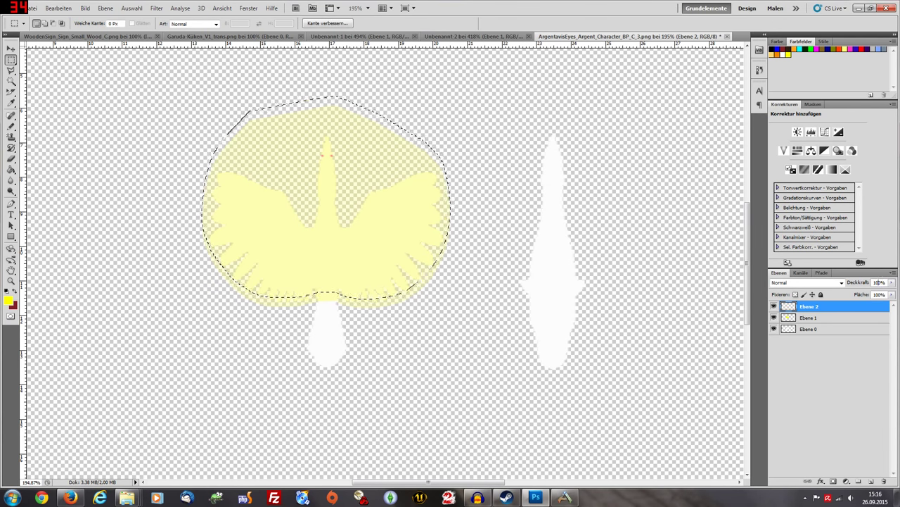
# Step: Fill the shifted selection with pale yellow at 30% layer opacity on Ebene 2 and move Ebene 1 above it
pyautogui.click(857, 285)
pyautogui.click(846, 49)
pyautogui.moveTo(810, 319); pyautogui.dragTo(812, 306)
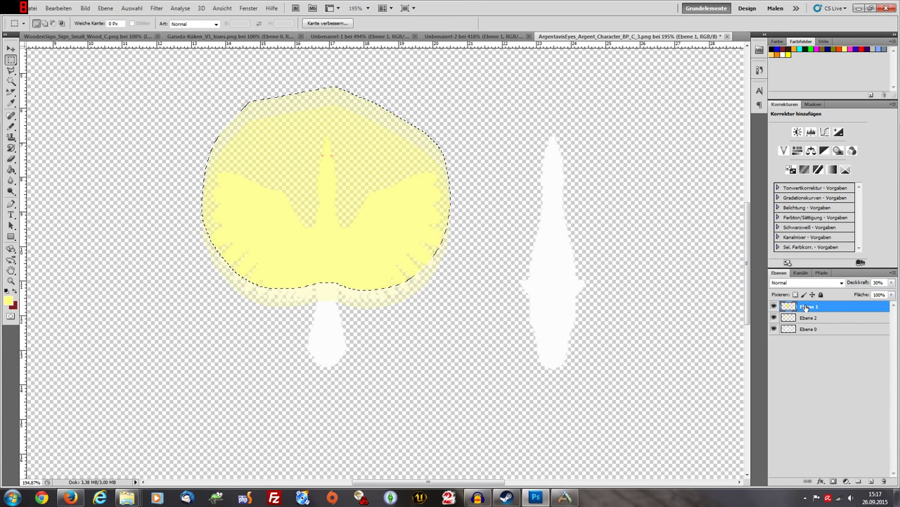
pyautogui.hotkey('ctrl', 'shift', 'Down')
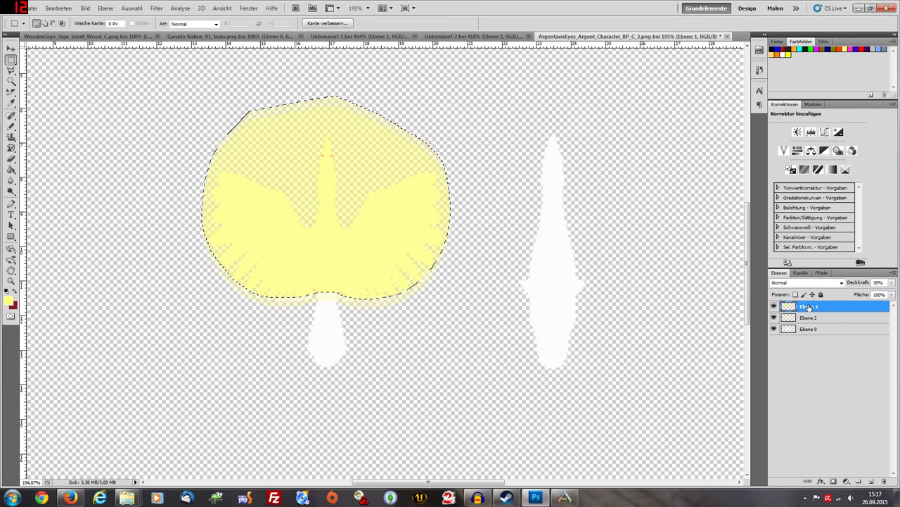
# Step: Add a layer above Ebene 1 at 30% opacity and fill the raised wing selection with light orange
pyautogui.hotkey('ctrl', 'shift', 'n')
pyautogui.press('Return')
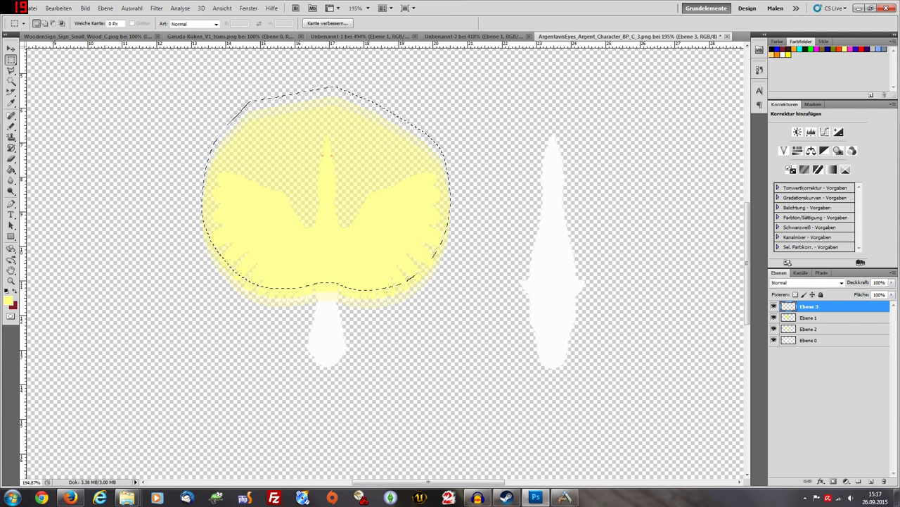
pyautogui.click(773, 55)
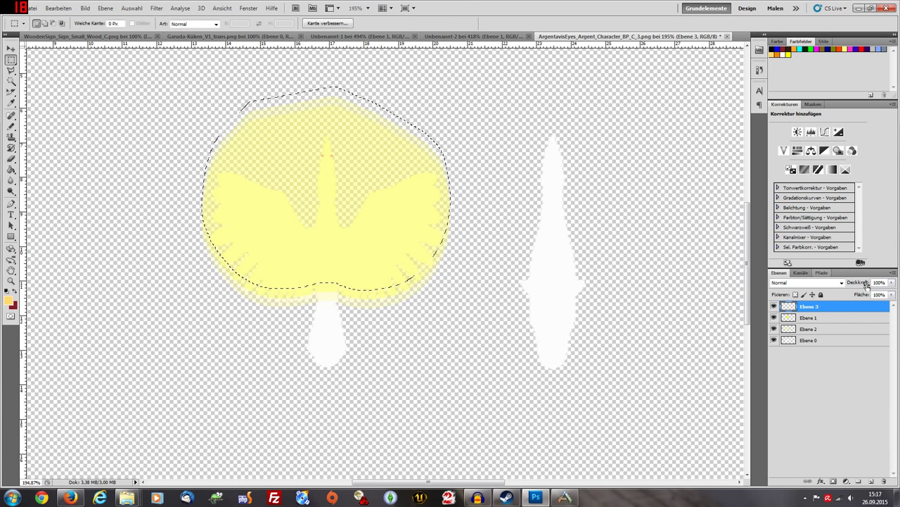
pyautogui.write('3')
pyautogui.hotkey('alt', 'BackSpace')
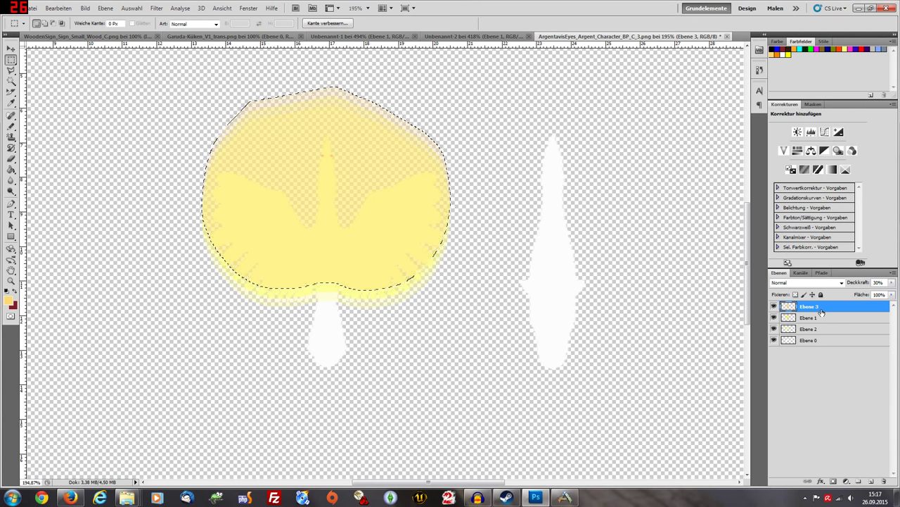
# Step: Add a layer above Ebene 3 at 30% opacity and fill the further raised selection with orange
pyautogui.hotkey('ctrl', 'shift', 'n')
pyautogui.press('Return')
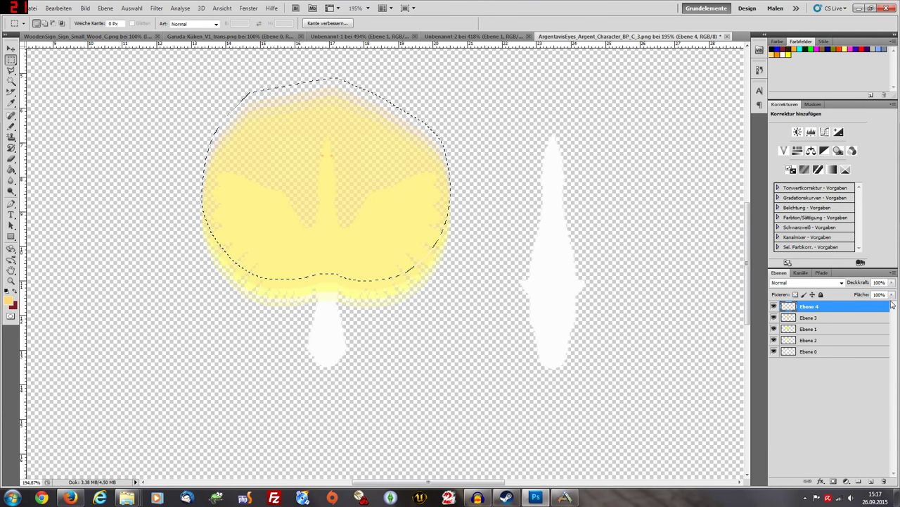
pyautogui.write('3')
pyautogui.click(794, 49)
pyautogui.hotkey('alt', 'BackSpace')
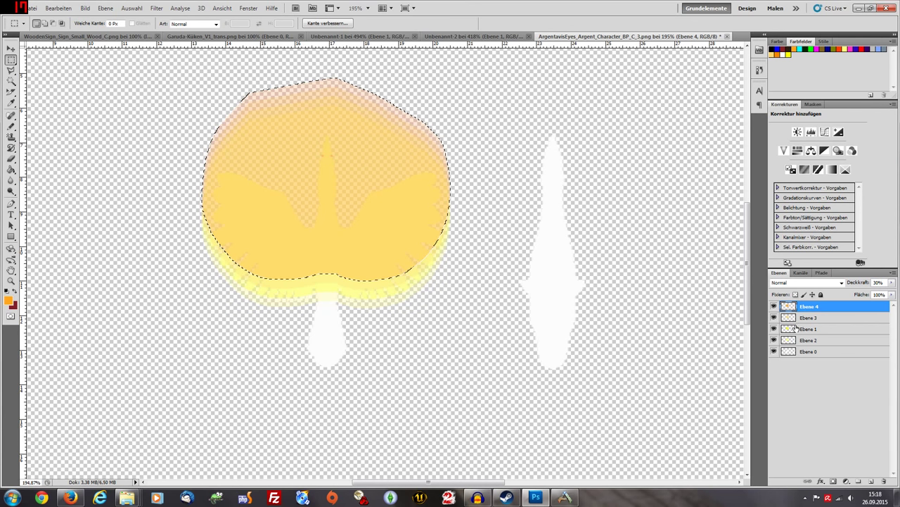
# Step: Add a layer above Ebene 4 at 30% opacity, filling the selection with orange-red after nudging it up about 10 pixels
pyautogui.hotkey('ctrl', 'shift', 'n')
pyautogui.press('Return')
pyautogui.press('Up')
pyautogui.press('Up')
pyautogui.press('Up')
pyautogui.press('Up')
pyautogui.press('Up')
pyautogui.press('Up')
pyautogui.press('Up')
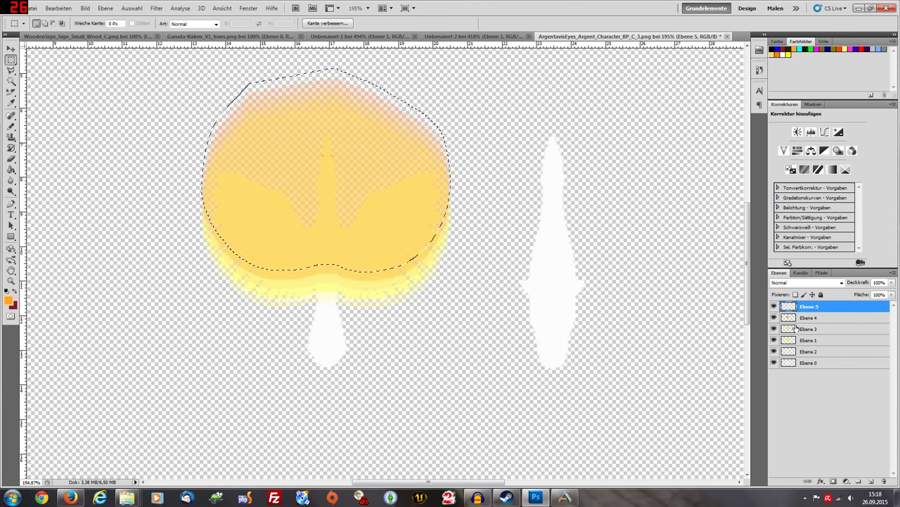
pyautogui.moveTo(879, 283); pyautogui.dragTo(864, 287)
pyautogui.write('30')
pyautogui.click(840, 49)
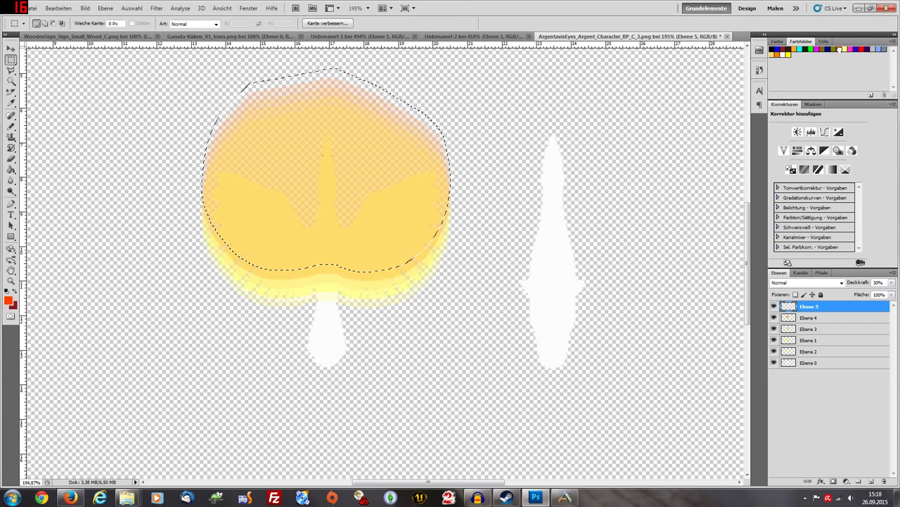
pyautogui.hotkey('alt', 'BackSpace')
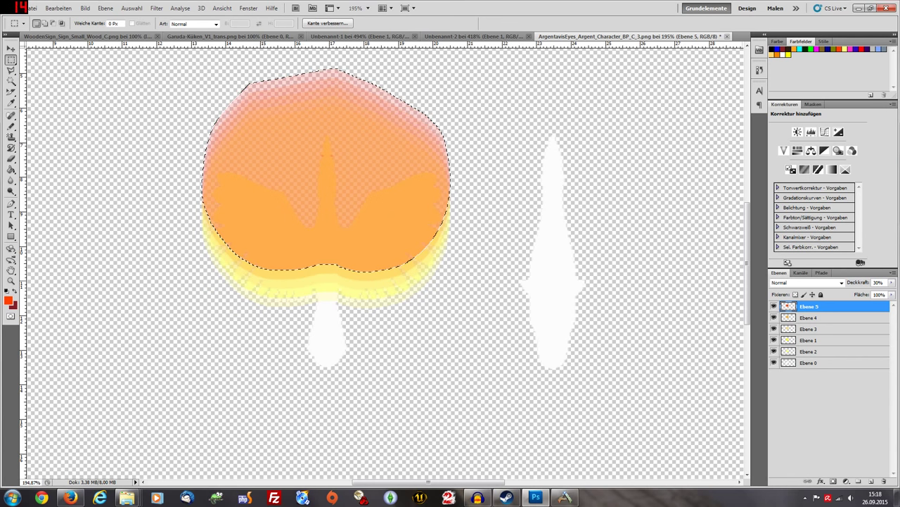
# Step: Add a layer above Ebene 5 at 30% opacity, filling the selection with red after nudging it up about 10 pixels
pyautogui.hotkey('ctrl', 'shift', 'n')
pyautogui.press('Return')
pyautogui.press('Up')
pyautogui.press('Up')
pyautogui.press('Up')
pyautogui.press('Up')
pyautogui.press('Up')
pyautogui.press('Up')
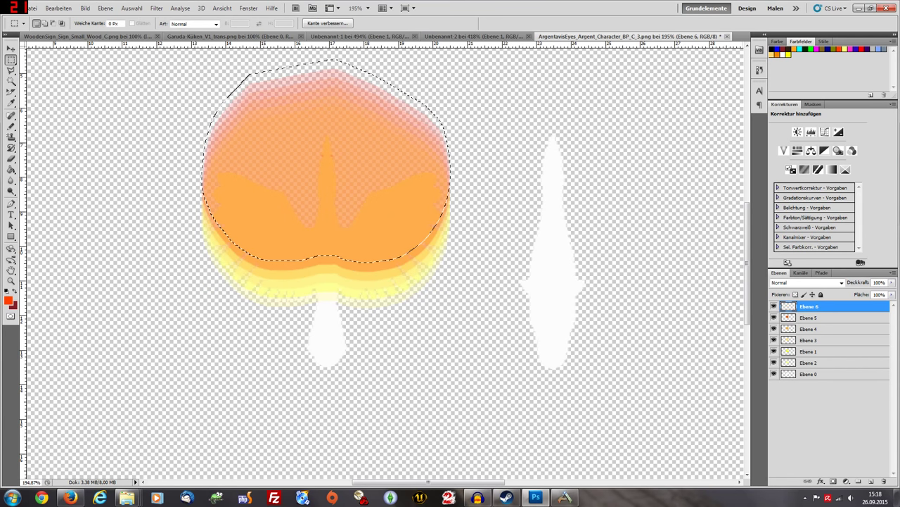
pyautogui.moveTo(880, 283); pyautogui.dragTo(866, 285)
pyautogui.write('3')
pyautogui.click(863, 49)
pyautogui.hotkey('alt', 'BackSpace')
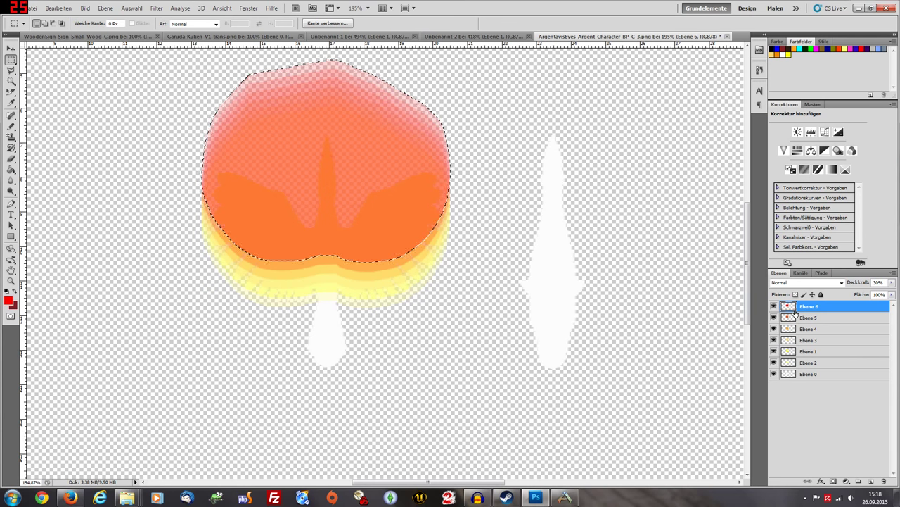
# Step: Add a layer above Ebene 6 at 30% opacity and fill the selection, raised once more, with dark red
pyautogui.hotkey('ctrl', 'shift', 'n')
pyautogui.press('Return')
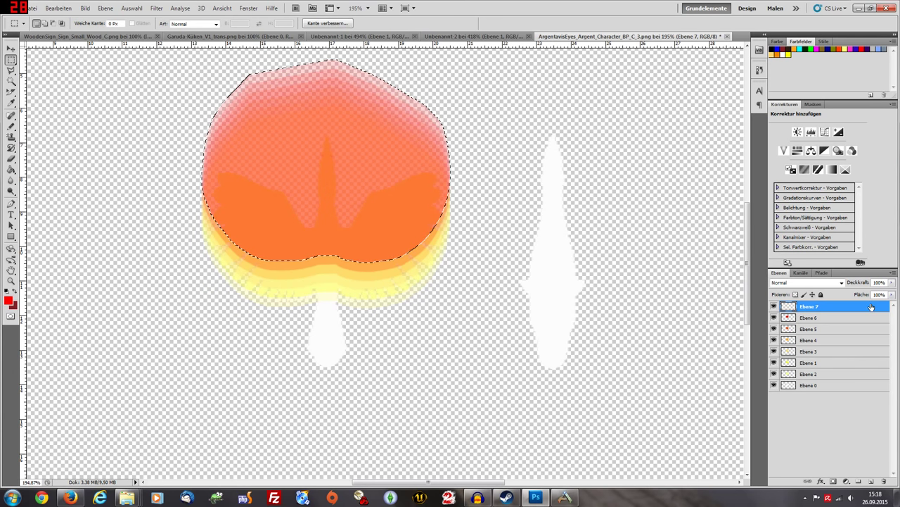
pyautogui.click(879, 282)
pyautogui.write('30')
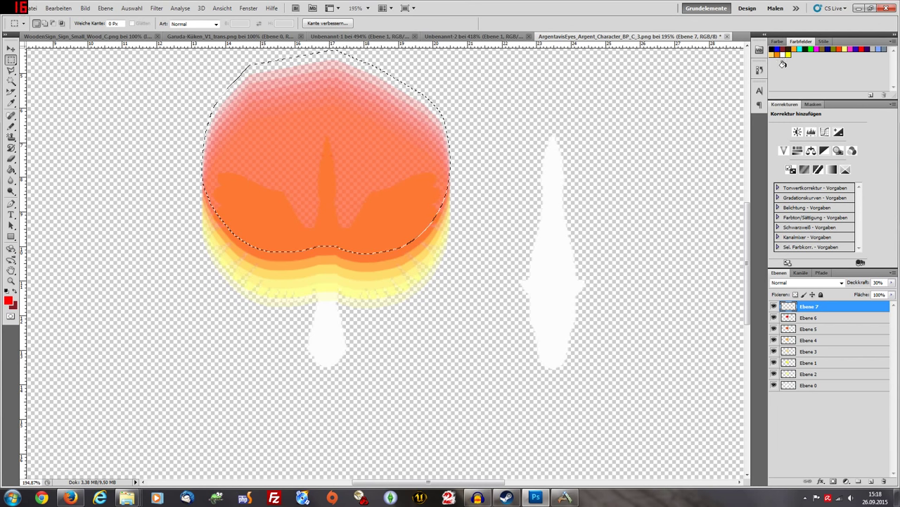
pyautogui.click(782, 48)
pyautogui.hotkey('alt', 'BackSpace')
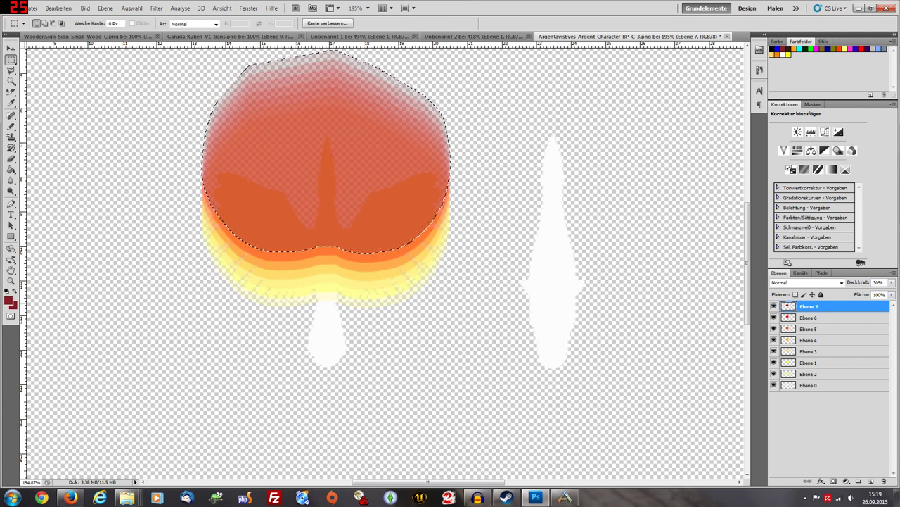
# Step: Clear the selection and shift the dark red fill on Ebene 7 up by about 10 pixels
pyautogui.rightClick(7, 59)
pyautogui.click(42, 61)
pyautogui.click(380, 222)
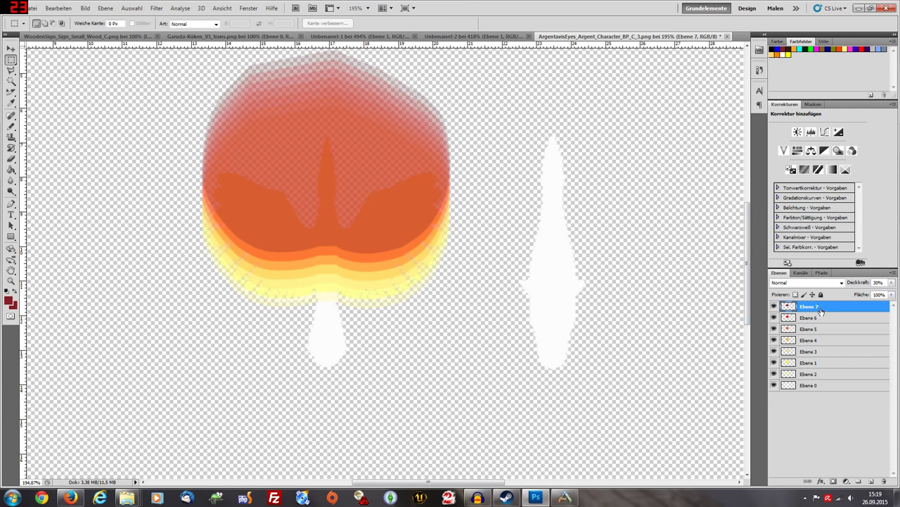
pyautogui.hotkey('ctrl', 'shift', 'Up')
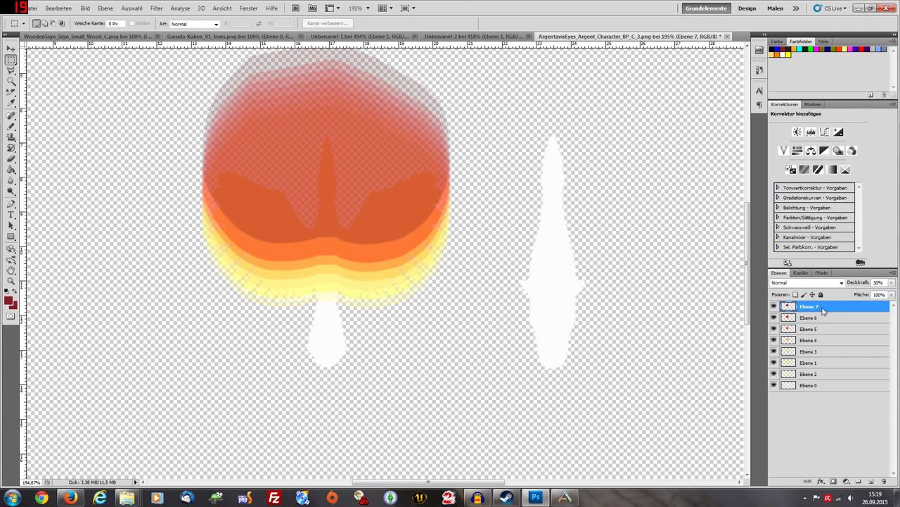
pyautogui.hotkey('ctrl', 'shift', 'Up')
pyautogui.hotkey('ctrl', 'shift', 'Down')
# Step: Shift the red fill on layer Ebene 6 up to narrow the band below the dark red area
pyautogui.click(814, 318)
pyautogui.hotkey('ctrl', 'Up')
pyautogui.hotkey('ctrl', 'Up')
pyautogui.hotkey('ctrl', 'Up')
pyautogui.hotkey('ctrl', 'Up')
pyautogui.hotkey('ctrl', 'Up')
pyautogui.hotkey('ctrl', 'Up')
pyautogui.hotkey('ctrl', 'Up')
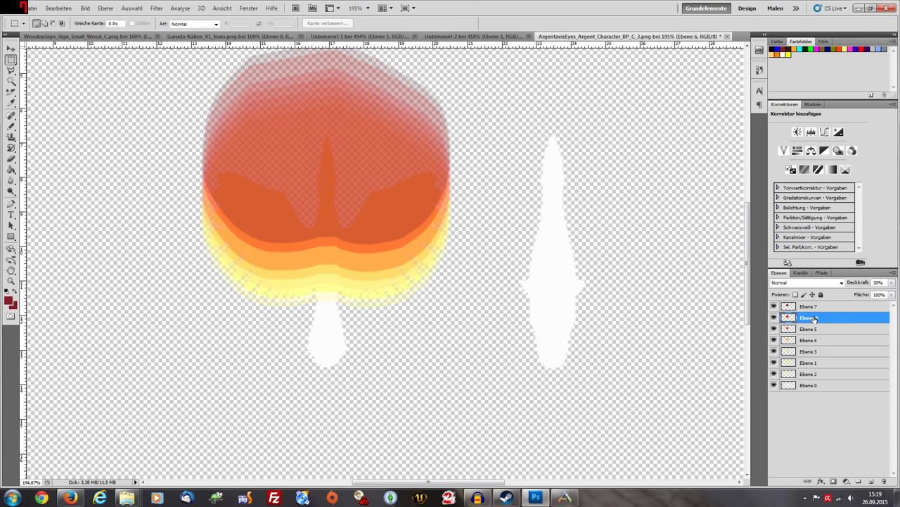
# Step: Shift the fills on layers Ebene 5, Ebene 4 and Ebene 3 up in turn to even out the colour bands
pyautogui.click(816, 331)
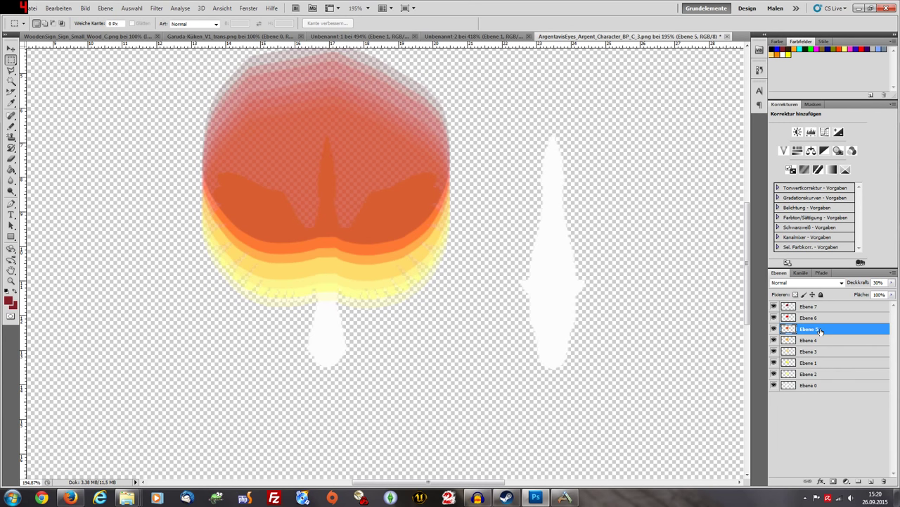
pyautogui.click(822, 343)
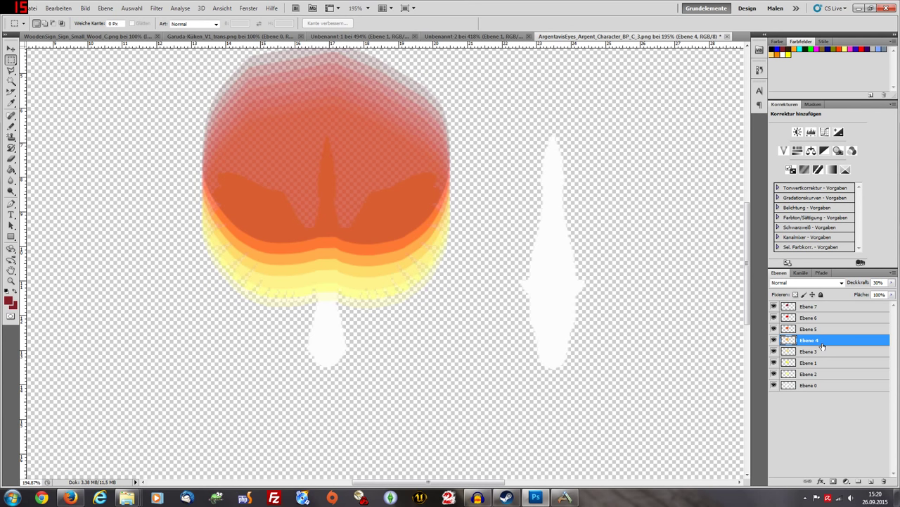
pyautogui.click(819, 356)
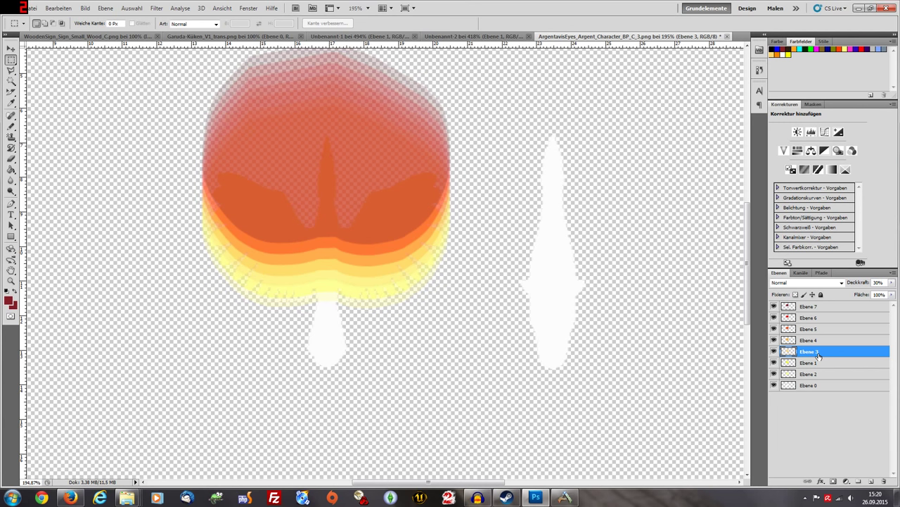
# Step: Select layers Ebene 2 through Ebene 7 together and shift all their colour fills up by a few pixels
pyautogui.click(814, 365)
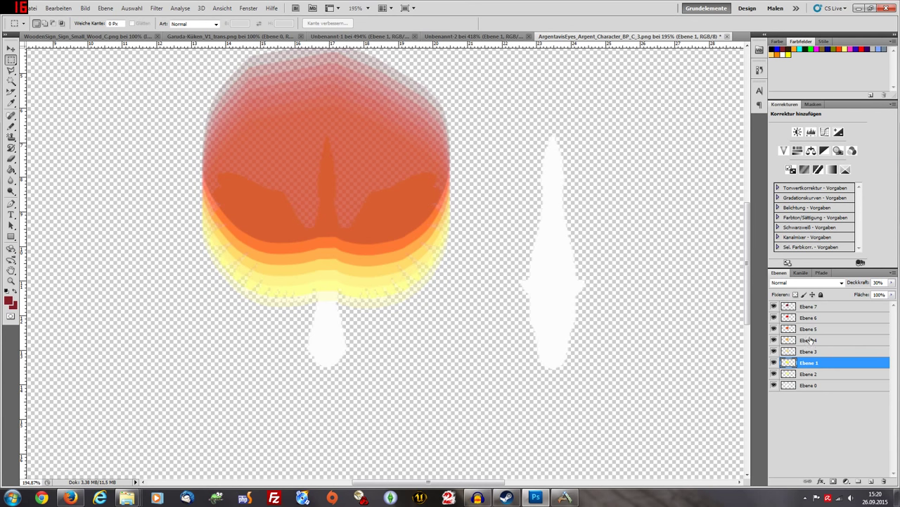
pyautogui.click(812, 375)
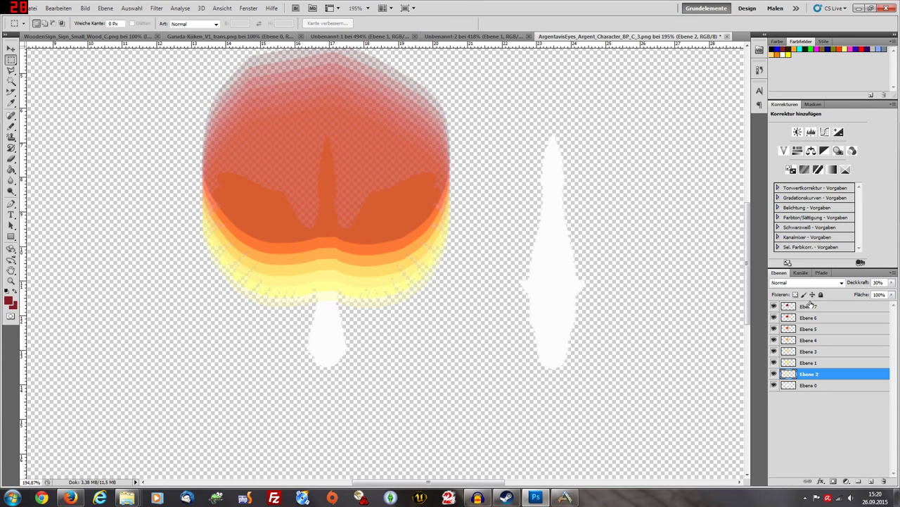
pyautogui.keyDown('shift'); pyautogui.click(811, 306); pyautogui.keyUp('shift')
pyautogui.hotkey('ctrl', 'Up')
pyautogui.hotkey('ctrl', 'Up')
pyautogui.hotkey('ctrl', 'Up')
pyautogui.hotkey('ctrl', 'Up')
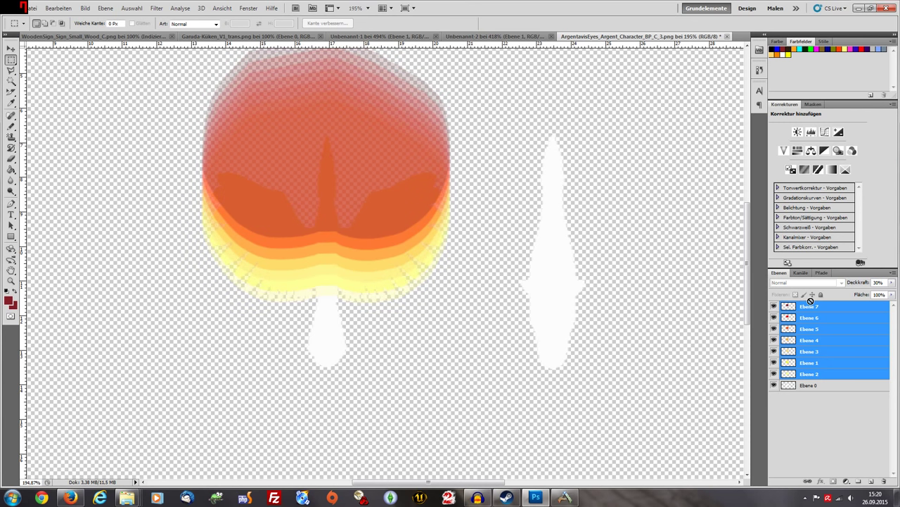
# Step: Scale the yellow fill on layer Ebene 1 horizontally about its centre to a width of 232 px
pyautogui.click(818, 364)
pyautogui.hotkey('ctrl', 't')
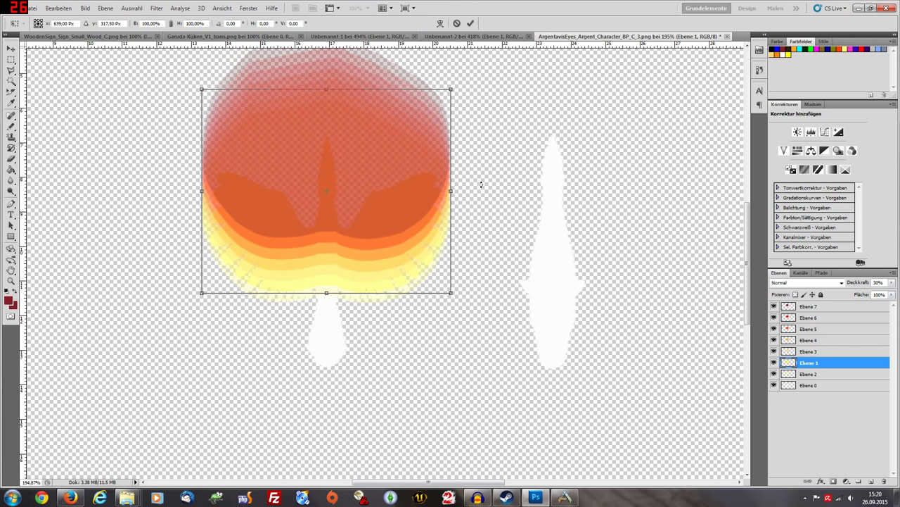
pyautogui.moveTo(451, 190); pyautogui.dragTo(432, 194)
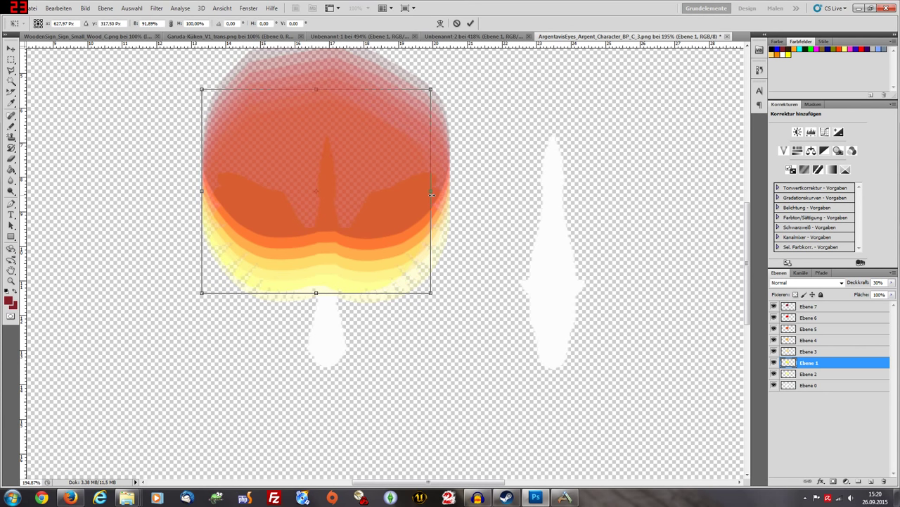
pyautogui.hotkey('ctrl', 'z')
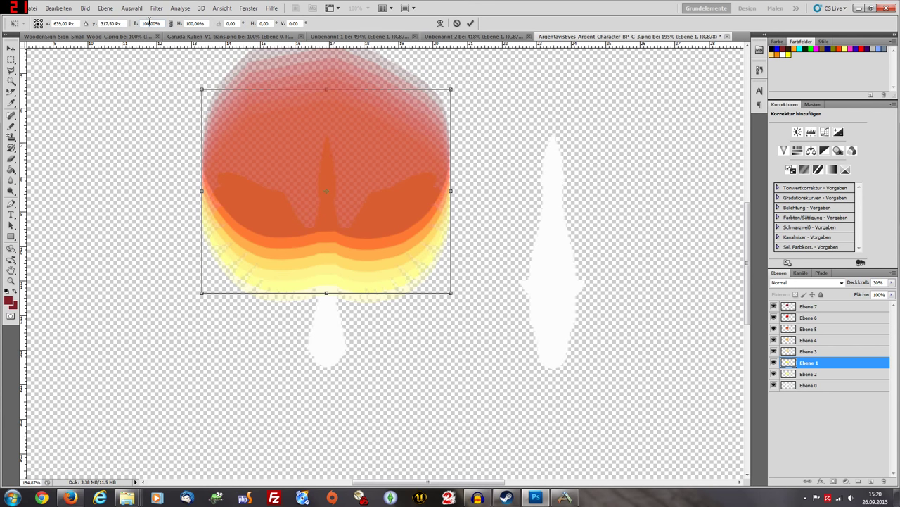
pyautogui.rightClick(150, 22)
pyautogui.click(160, 28)
pyautogui.press('Left')
pyautogui.press('Left')
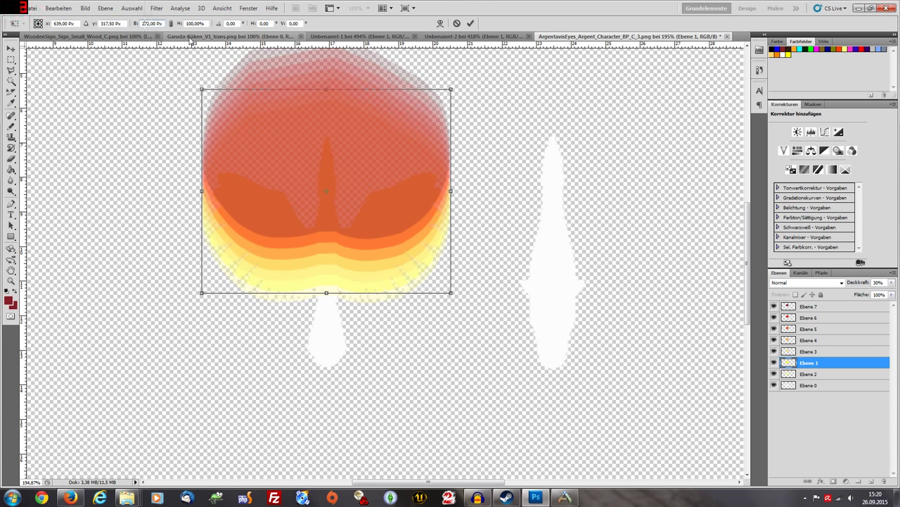
pyautogui.press('Delete')
pyautogui.write('33')
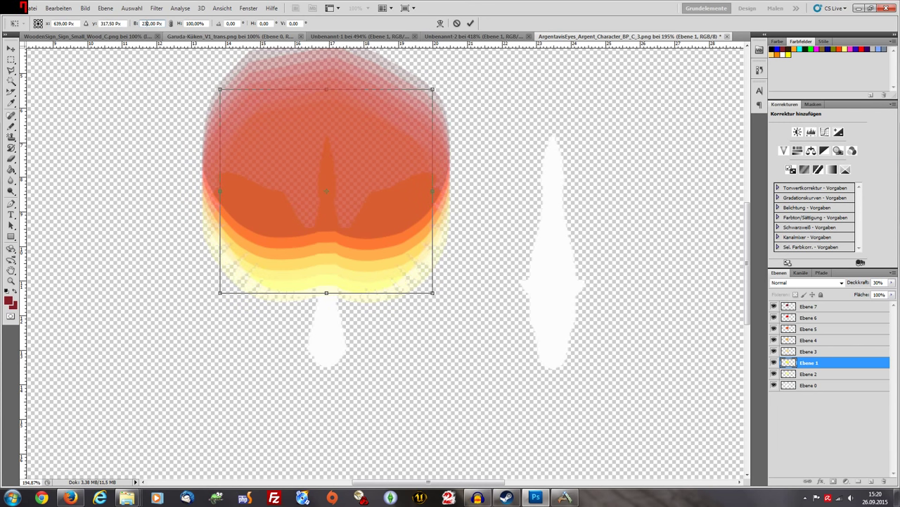
pyautogui.press('Return')
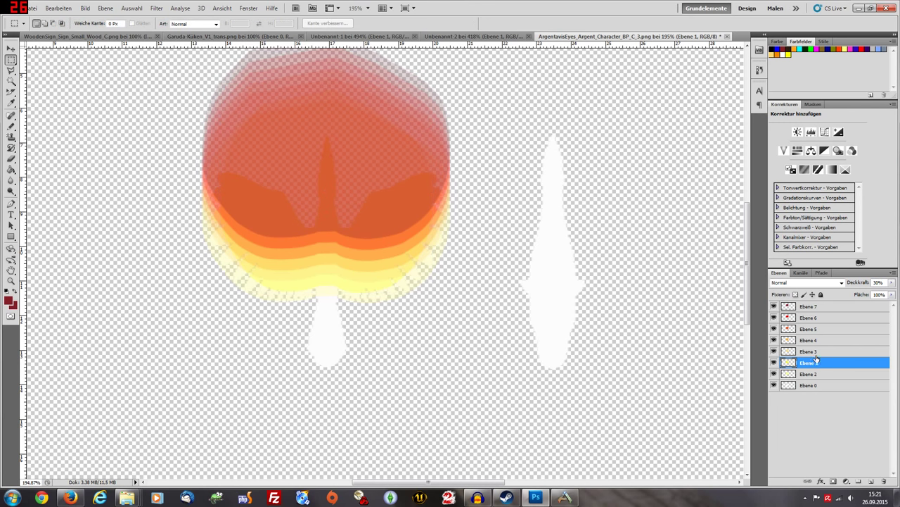
pyautogui.hotkey('ctrl', 't')
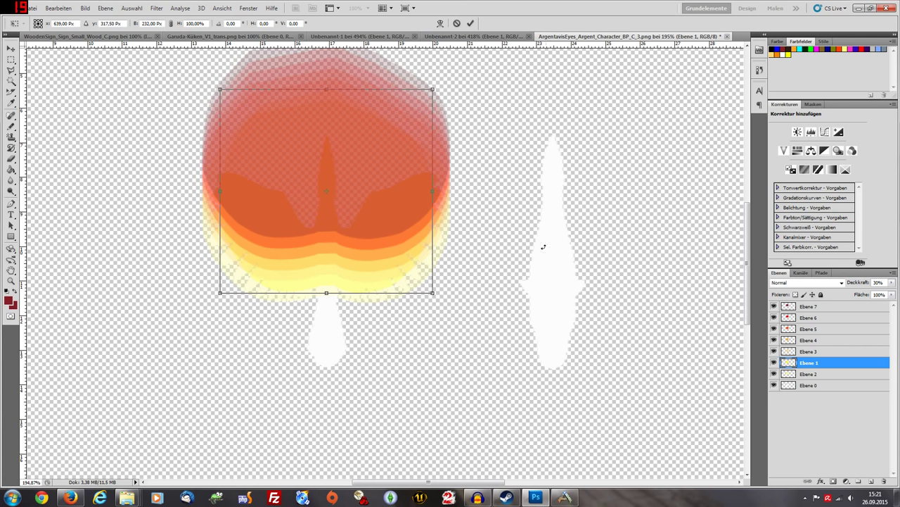
pyautogui.press('Return')
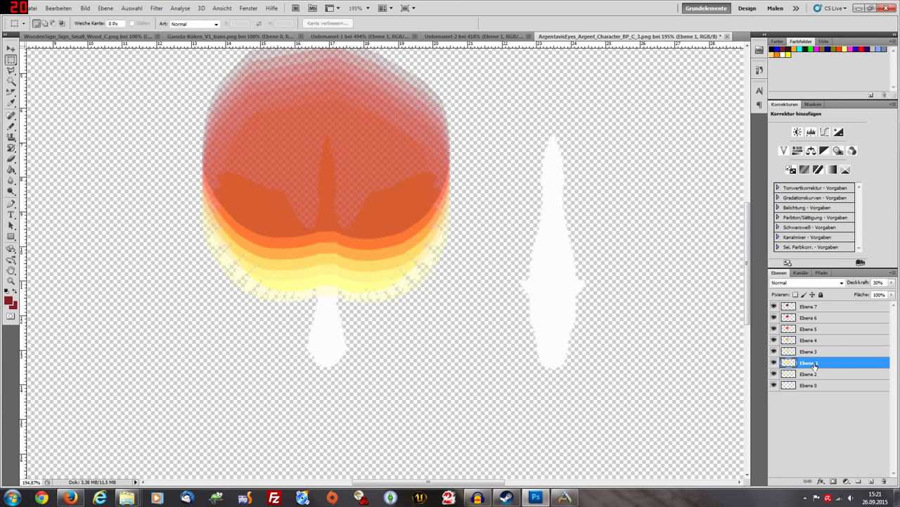
# Step: Hide the layers above Ebene 1, show Ebene 3 again and narrow its fill about the centre to about 205 px wide
pyautogui.moveTo(774, 351); pyautogui.dragTo(776, 301)
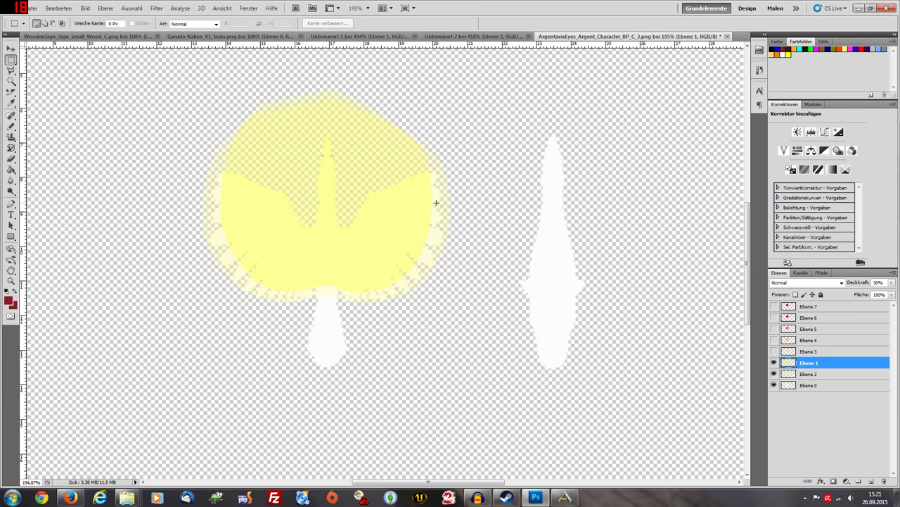
pyautogui.click(774, 351)
pyautogui.click(802, 351)
pyautogui.hotkey('ctrl', 't')
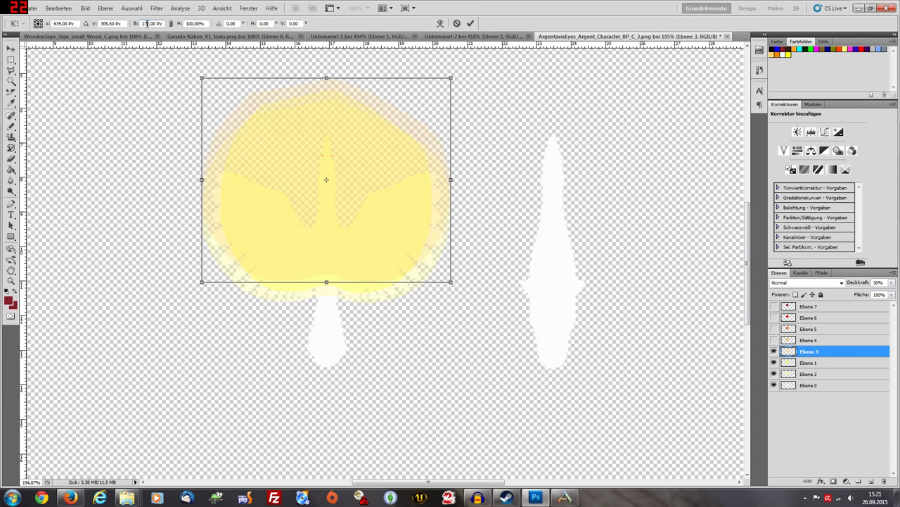
pyautogui.scroll(-1, 147, 24)
pyautogui.press('Down')
pyautogui.press('Down')
pyautogui.press('Down')
pyautogui.press('Down')
pyautogui.press('Down')
pyautogui.press('Down')
pyautogui.press('Down')
pyautogui.press('Down')
pyautogui.press('Down')
pyautogui.press('Down')
pyautogui.press('Down')
pyautogui.press('Down')
pyautogui.press('Down')
pyautogui.press('Down')
pyautogui.press('Down')
pyautogui.press('Down')
pyautogui.press('Down')
pyautogui.press('Down')
pyautogui.press('Down')
pyautogui.press('Down')
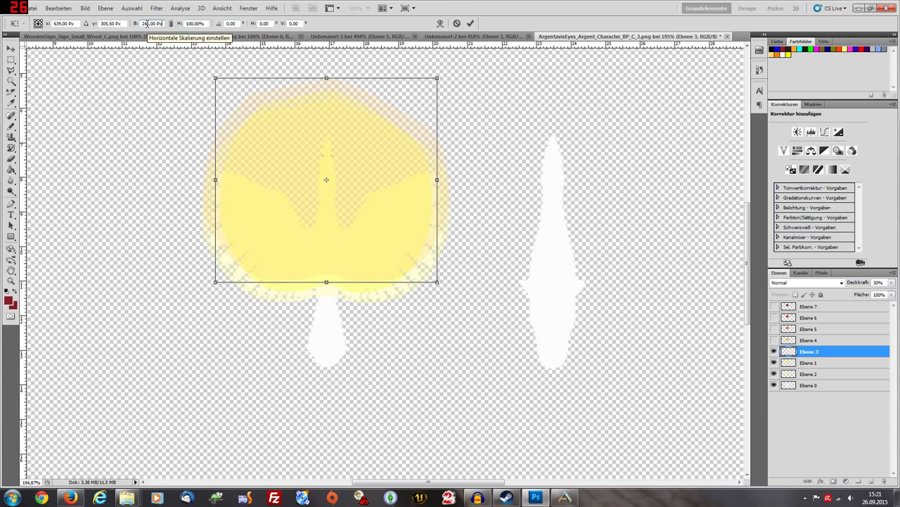
pyautogui.press('Down')
pyautogui.press('Down')
pyautogui.press('Down')
pyautogui.press('Down')
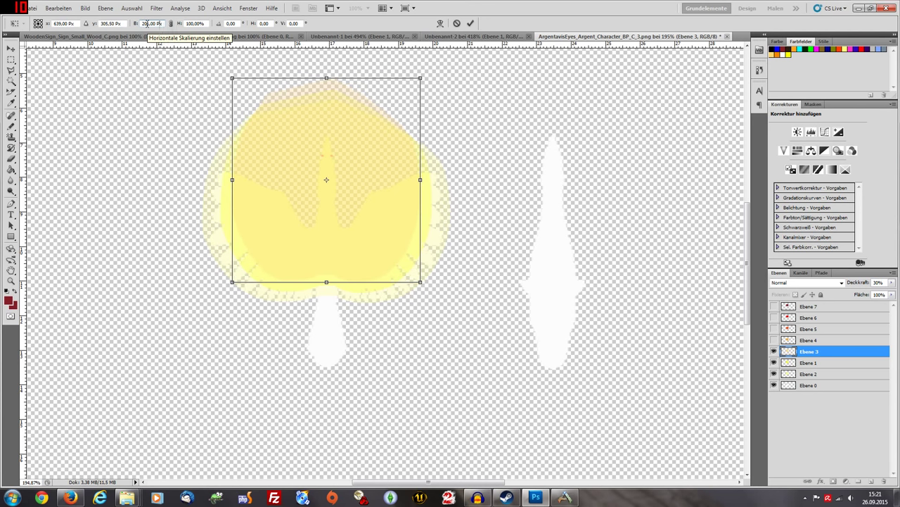
pyautogui.press('Return')
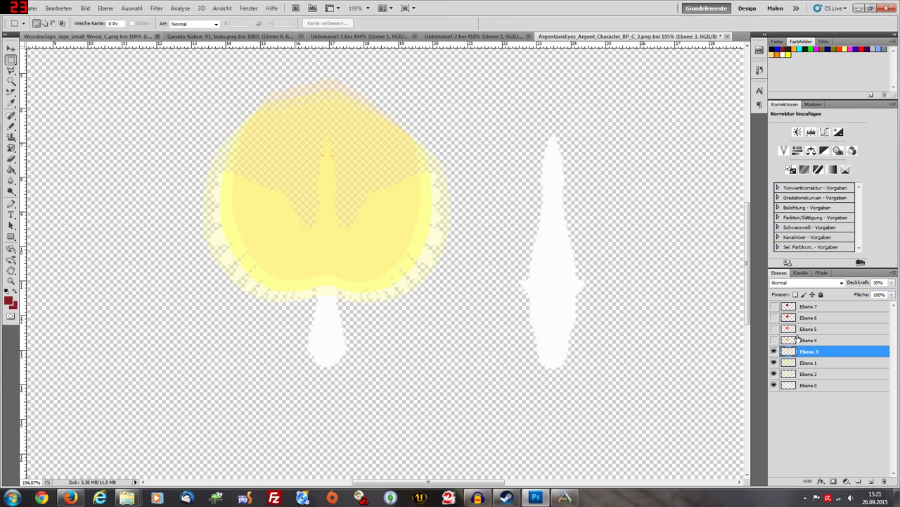
# Step: Show layer Ebene 4 and narrow its fill about the centre to a width of 182 px
pyautogui.click(773, 340)
pyautogui.click(806, 340)
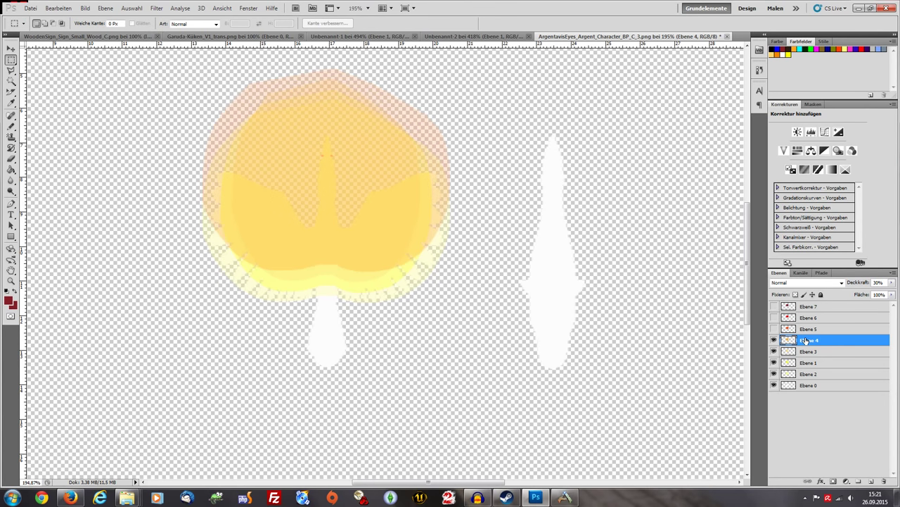
pyautogui.hotkey('ctrl', 't')
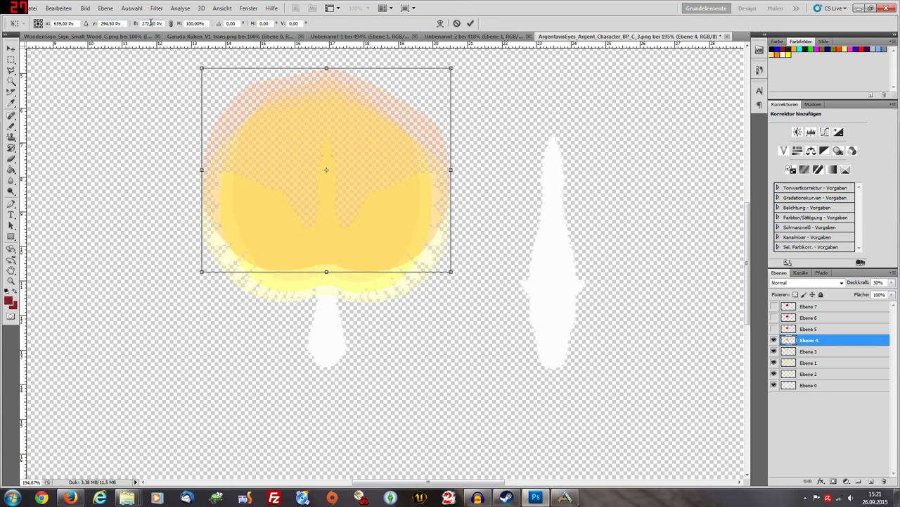
pyautogui.press('Down')
pyautogui.press('Down')
pyautogui.press('Down')
pyautogui.press('Down')
pyautogui.press('Down')
pyautogui.press('Down')
pyautogui.press('Down')
pyautogui.press('Down')
pyautogui.press('Down')
pyautogui.press('Down')
pyautogui.press('Down')
pyautogui.press('Down')
pyautogui.press('Down')
pyautogui.press('Down')
pyautogui.press('Down')
pyautogui.press('Down')
pyautogui.press('Down')
pyautogui.press('Down')
pyautogui.press('Down')
pyautogui.press('Down')
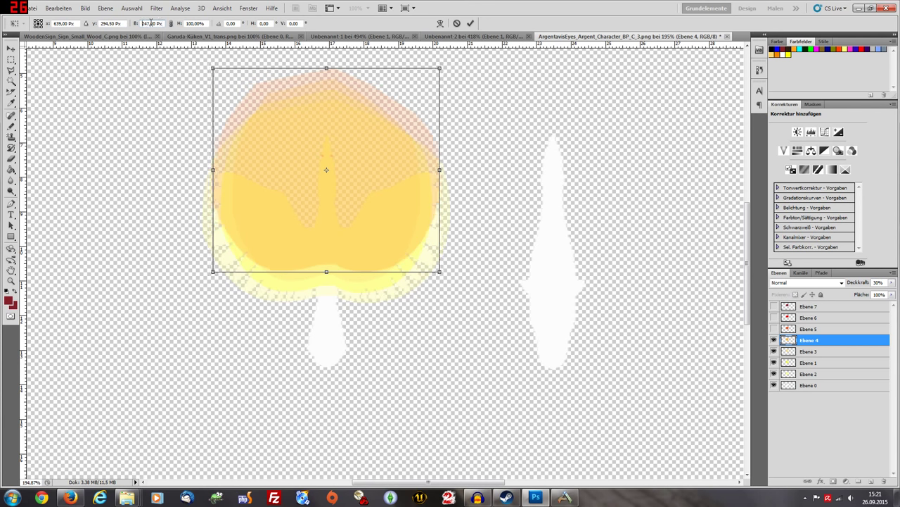
pyautogui.scroll(-20, 150, 23)
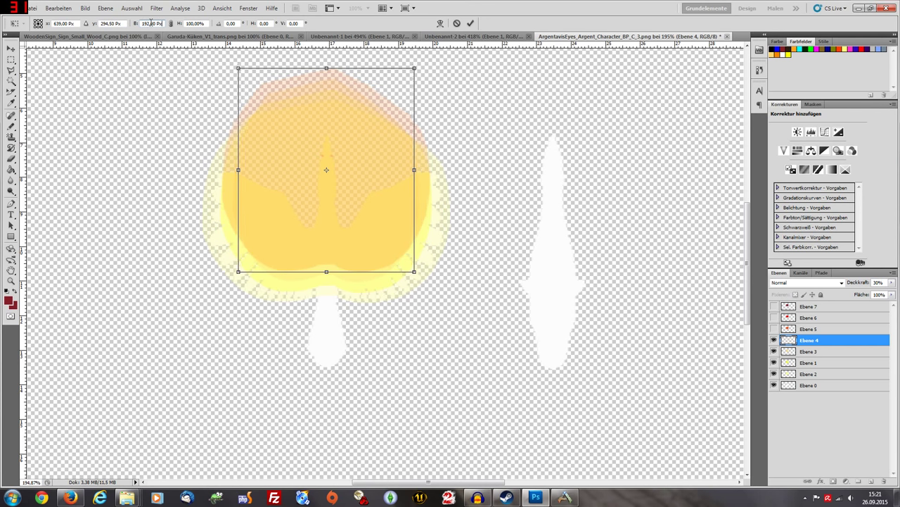
pyautogui.scroll(-6, 151, 23)
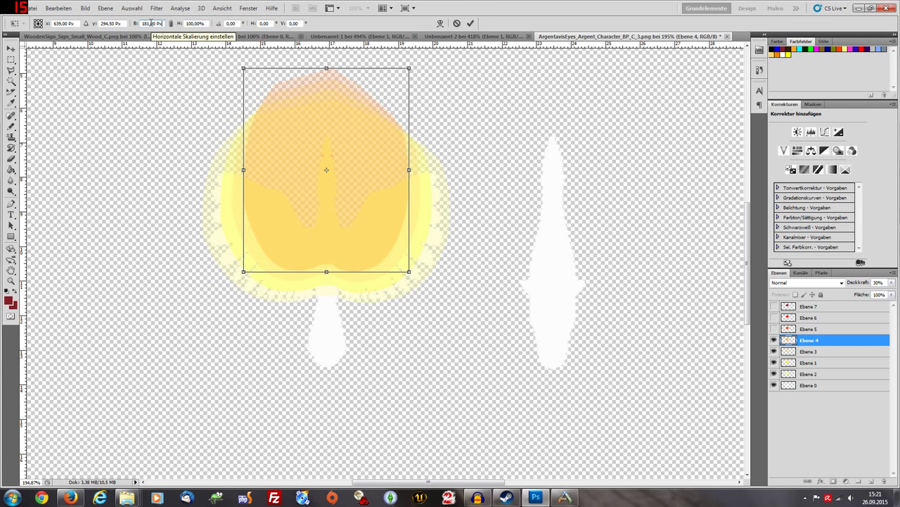
pyautogui.scroll(1, 151, 24)
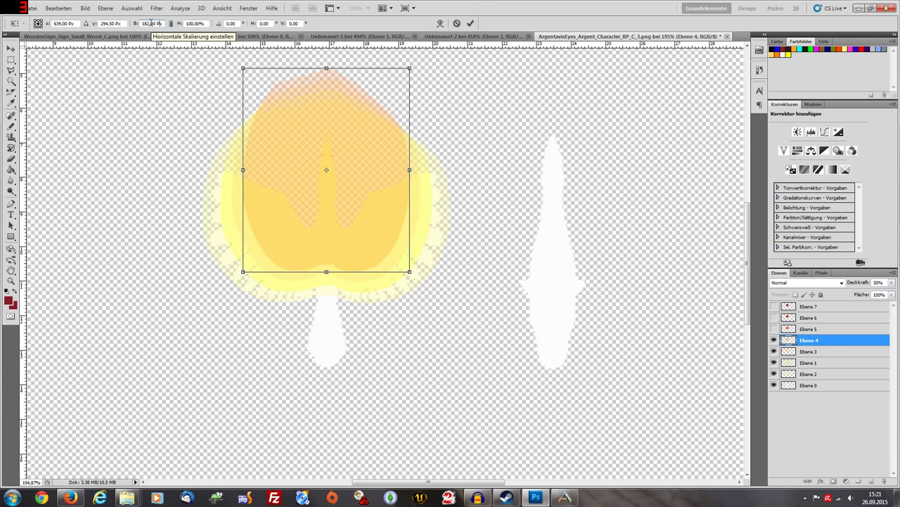
pyautogui.press('Return')
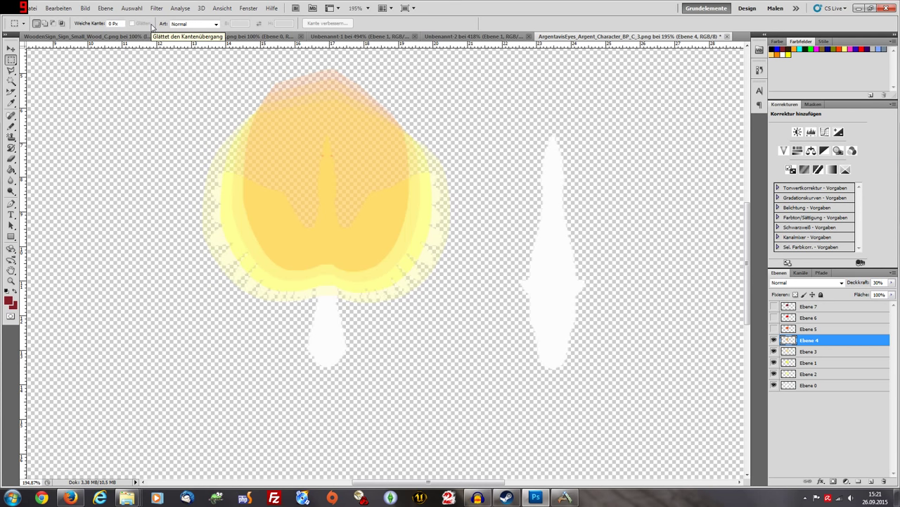
# Step: Show layer Ebene 5 and narrow its orange fill about the centre to about 155 px wide
pyautogui.click(801, 331)
pyautogui.click(774, 329)
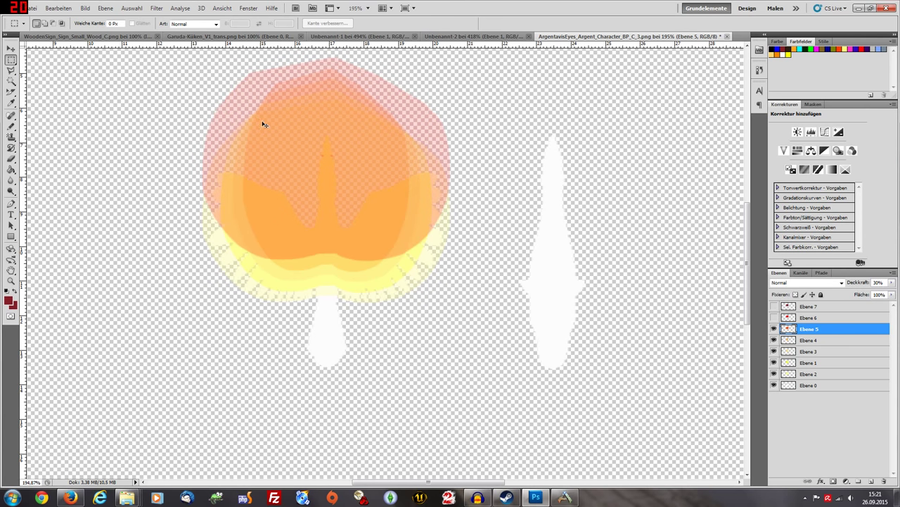
pyautogui.hotkey('ctrl', 't')
pyautogui.press('Down')
pyautogui.press('Down')
pyautogui.press('Down')
pyautogui.press('Down')
pyautogui.press('Down')
pyautogui.press('Down')
pyautogui.press('Down')
pyautogui.press('Down')
pyautogui.press('Down')
pyautogui.press('Down')
pyautogui.press('Down')
pyautogui.press('Down')
pyautogui.press('Down')
pyautogui.press('Down')
pyautogui.press('Down')
pyautogui.press('Down')
pyautogui.press('Down')
pyautogui.press('Down')
pyautogui.press('Down')
pyautogui.press('Down')
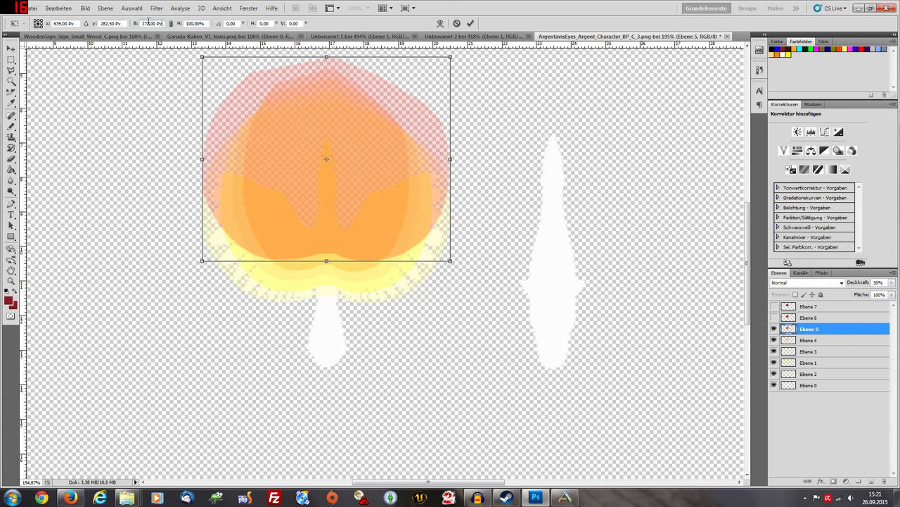
pyautogui.press('Down')
pyautogui.press('Down')
pyautogui.press('Down')
pyautogui.press('Down')
pyautogui.press('Down')
pyautogui.press('Down')
pyautogui.press('Down')
pyautogui.press('Down')
pyautogui.press('Down')
pyautogui.press('Down')
pyautogui.press('Down')
pyautogui.press('Down')
pyautogui.press('Down')
pyautogui.press('Down')
pyautogui.press('Down')
pyautogui.press('Down')
pyautogui.press('Down')
pyautogui.press('Down')
pyautogui.press('Down')
pyautogui.press('Down')
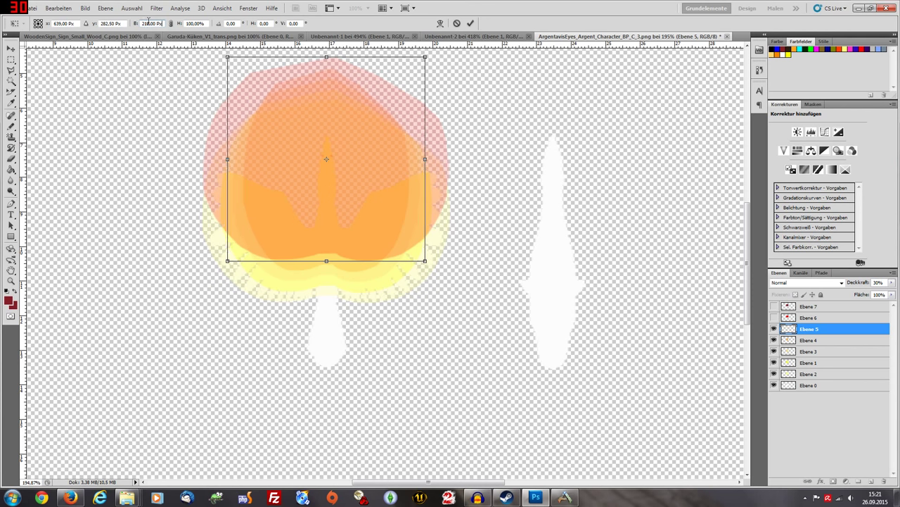
pyautogui.press('Down')
pyautogui.press('Down')
pyautogui.press('Down')
pyautogui.press('Down')
pyautogui.press('Down')
pyautogui.press('Down')
pyautogui.press('Down')
pyautogui.press('Down')
pyautogui.press('Down')
pyautogui.press('Down')
pyautogui.press('Down')
pyautogui.press('Down')
pyautogui.press('Down')
pyautogui.press('Down')
pyautogui.press('Down')
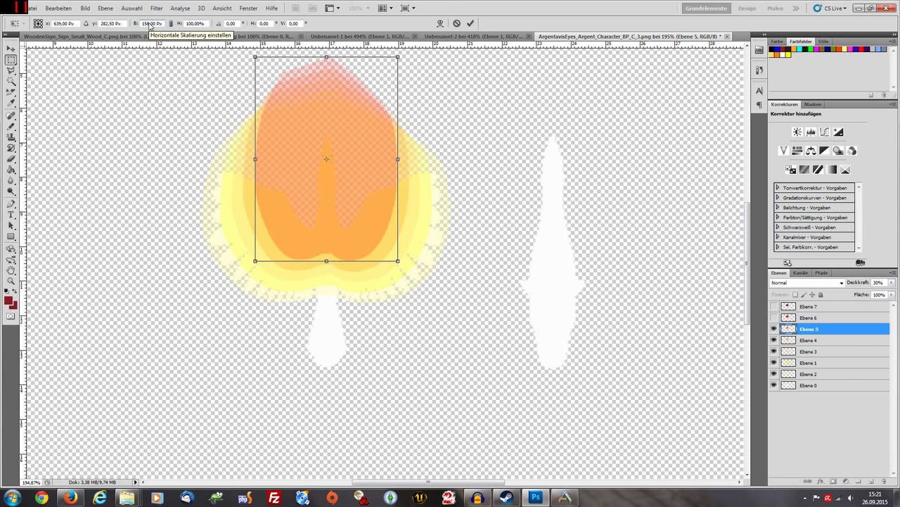
pyautogui.click(11, 60)
# Step: Show layer Ebene 6 and narrow its red-orange fill about the centre to about 136 px wide
pyautogui.click(837, 306)
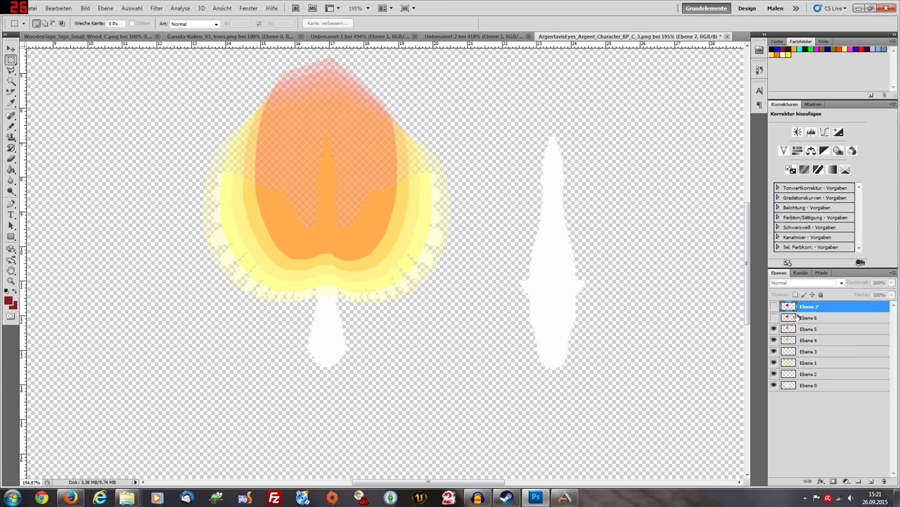
pyautogui.click(811, 318)
pyautogui.click(774, 317)
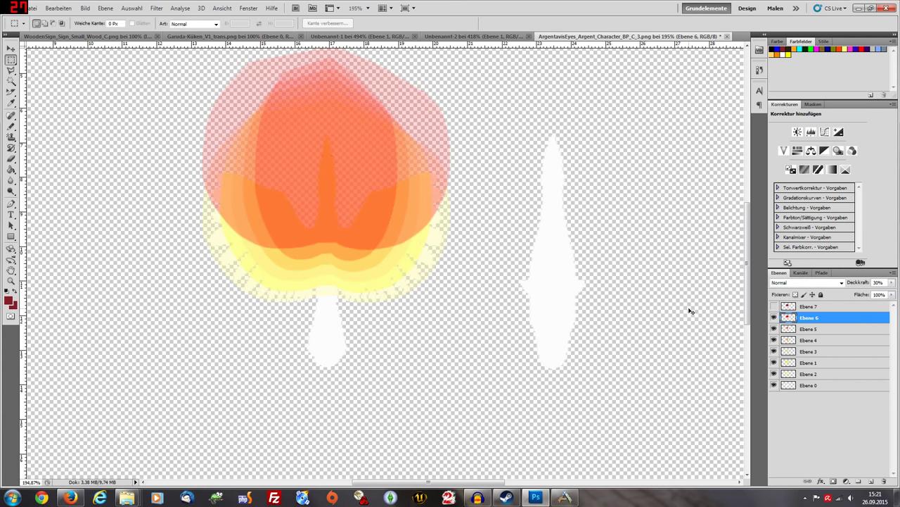
pyautogui.hotkey('ctrl', 't')
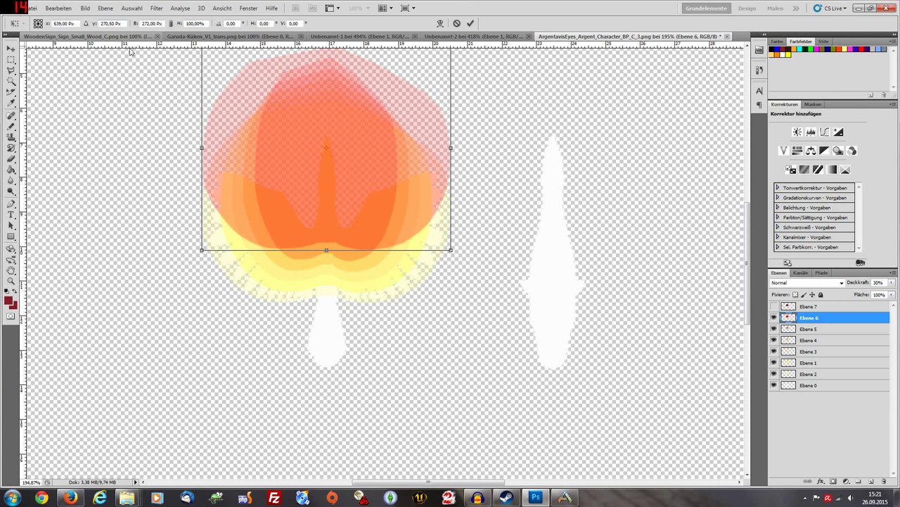
pyautogui.click(149, 23)
pyautogui.press('Down')
pyautogui.press('Down')
pyautogui.press('Down')
pyautogui.press('Down')
pyautogui.press('Down')
pyautogui.press('Down')
pyautogui.press('Down')
pyautogui.press('Down')
pyautogui.press('Down')
pyautogui.press('Down')
pyautogui.press('Down')
pyautogui.press('Down')
pyautogui.press('Down')
pyautogui.press('Down')
pyautogui.press('Down')
pyautogui.press('Down')
pyautogui.press('Down')
pyautogui.press('Down')
pyautogui.press('Down')
pyautogui.press('Down')
pyautogui.press('Down')
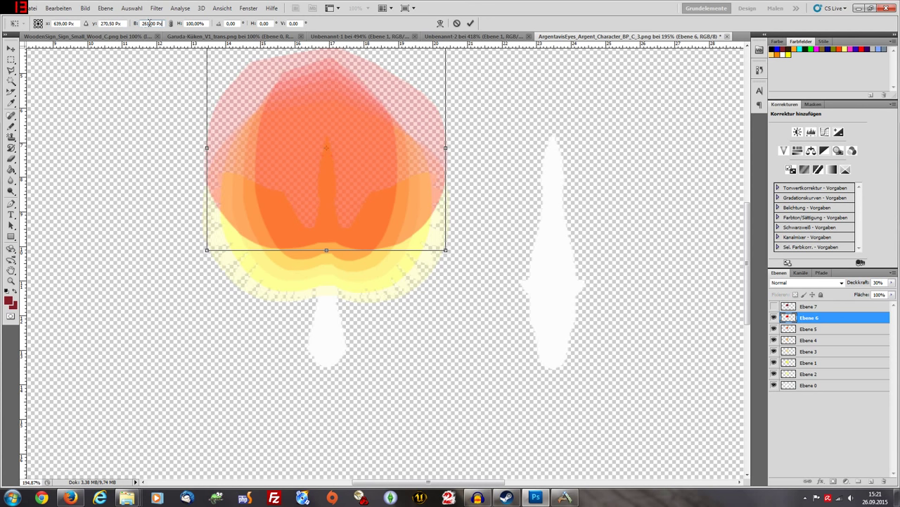
pyautogui.press('Down')
pyautogui.press('Down')
pyautogui.press('Down')
pyautogui.press('Down')
pyautogui.press('Down')
pyautogui.press('Down')
pyautogui.press('Down')
pyautogui.press('Down')
pyautogui.press('Down')
pyautogui.press('Down')
pyautogui.press('Down')
pyautogui.press('Down')
pyautogui.press('Down')
pyautogui.press('Down')
pyautogui.press('Down')
pyautogui.press('Down')
pyautogui.press('Down')
pyautogui.press('Down')
pyautogui.press('Down')
pyautogui.press('Down')
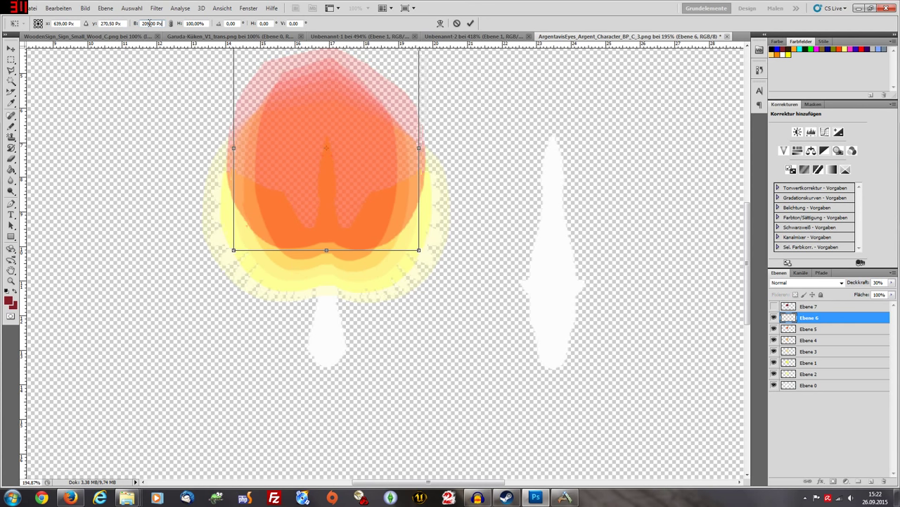
pyautogui.press('Down')
pyautogui.press('Down')
pyautogui.press('Down')
pyautogui.press('Down')
pyautogui.press('Down')
pyautogui.press('Down')
pyautogui.press('Down')
pyautogui.press('Down')
pyautogui.press('Down')
pyautogui.press('Down')
pyautogui.press('Down')
pyautogui.press('Down')
pyautogui.press('Down')
pyautogui.press('Down')
pyautogui.press('Down')
pyautogui.press('Down')
pyautogui.press('Down')
pyautogui.press('Down')
pyautogui.press('Down')
pyautogui.press('Down')
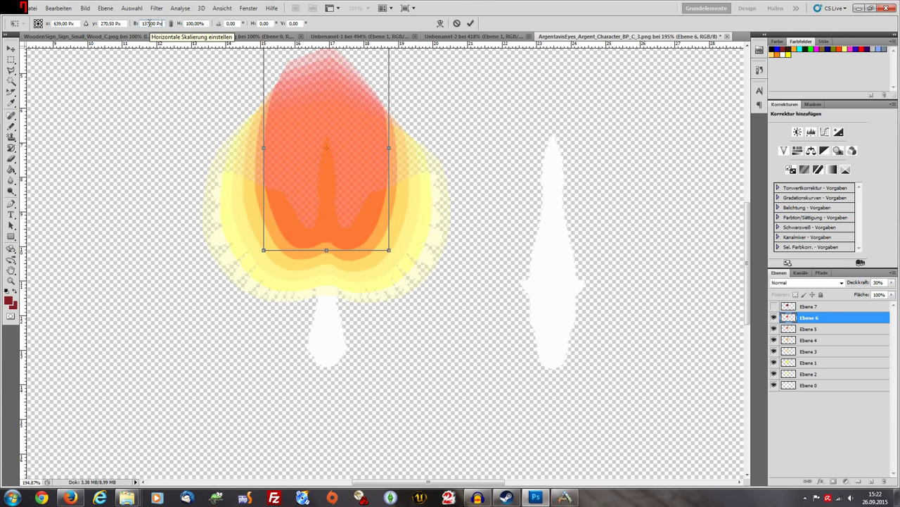
pyautogui.press('Down')
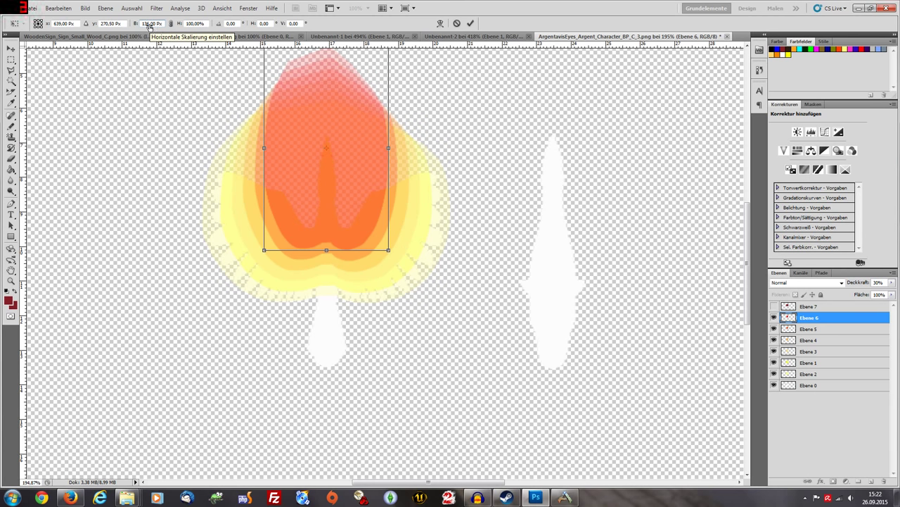
pyautogui.press('Return')
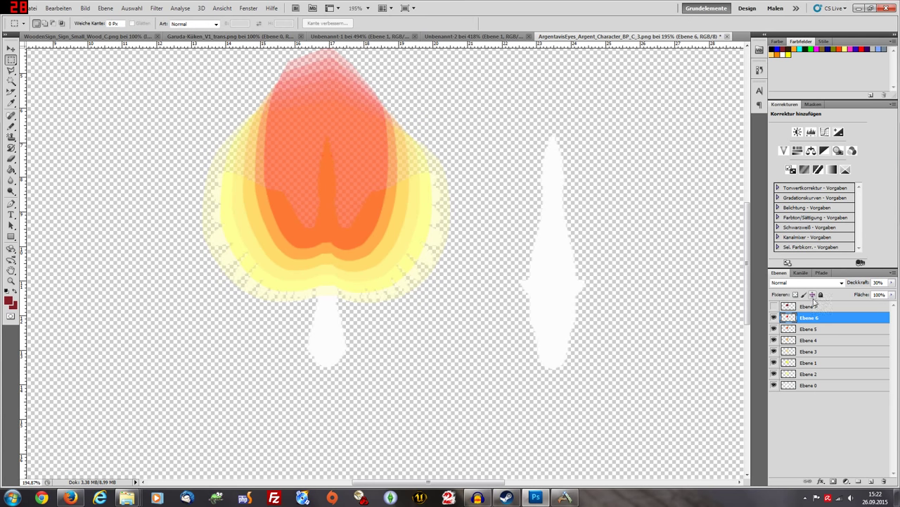
# Step: Show layer Ebene 7 and narrow its dark red fill about the centre to a width of 122 px
pyautogui.click(809, 306)
pyautogui.click(774, 306)
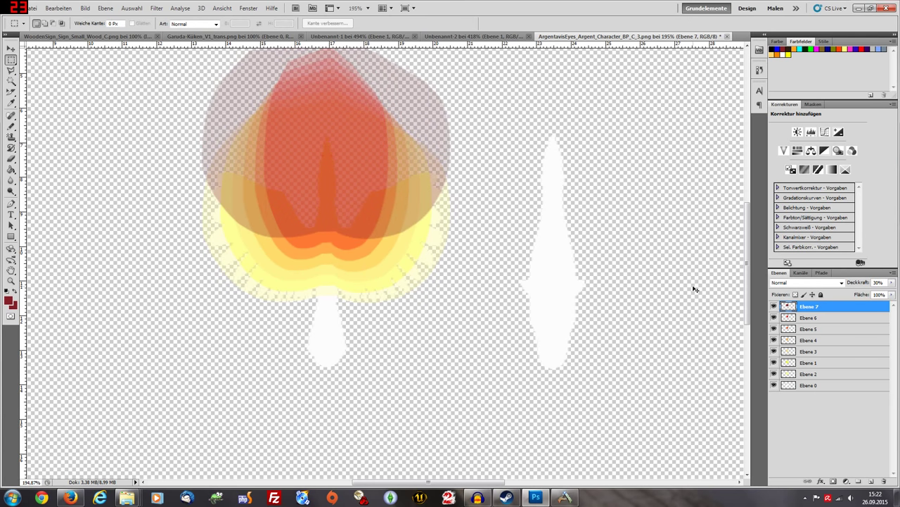
pyautogui.hotkey('ctrl', 't')
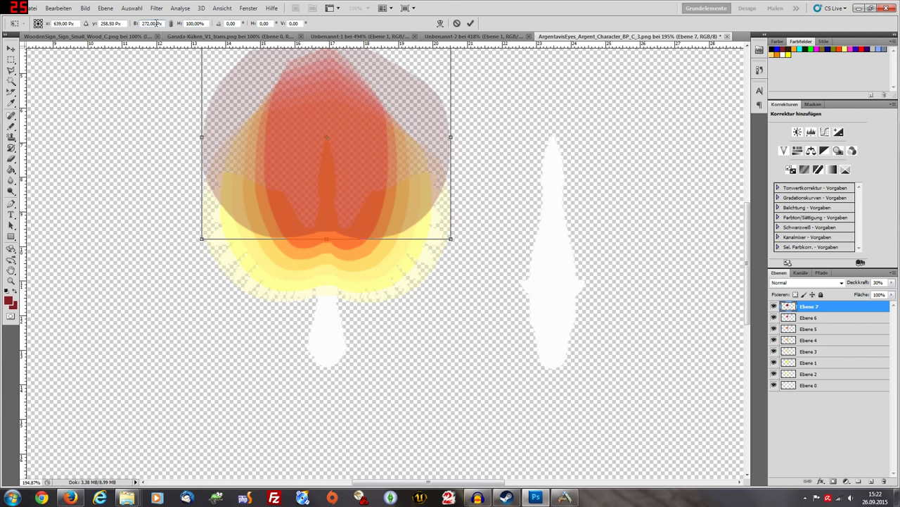
pyautogui.scroll(-20, 156, 23)
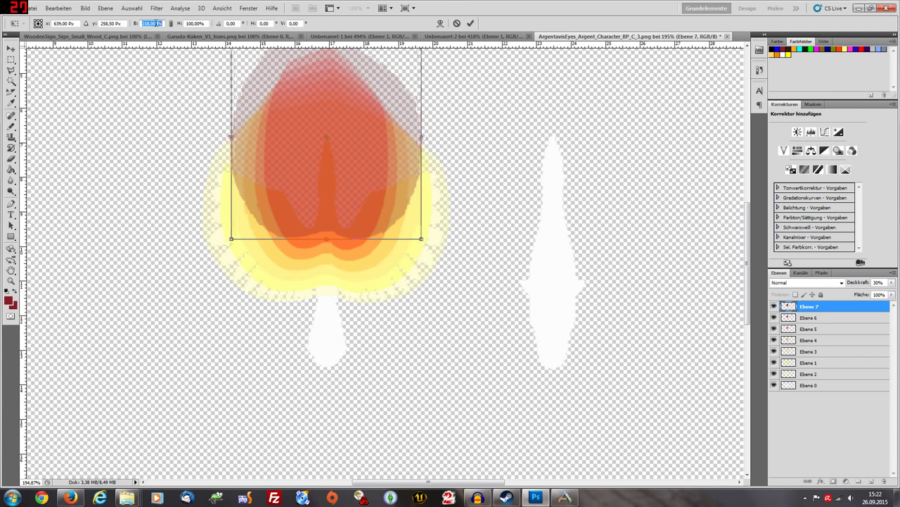
pyautogui.scroll(-20, 156, 22)
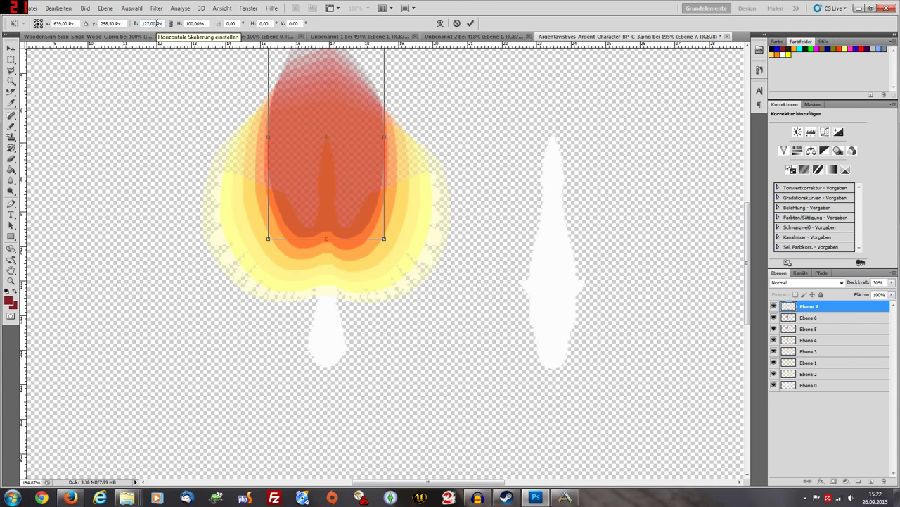
pyautogui.scroll(-4, 157, 23)
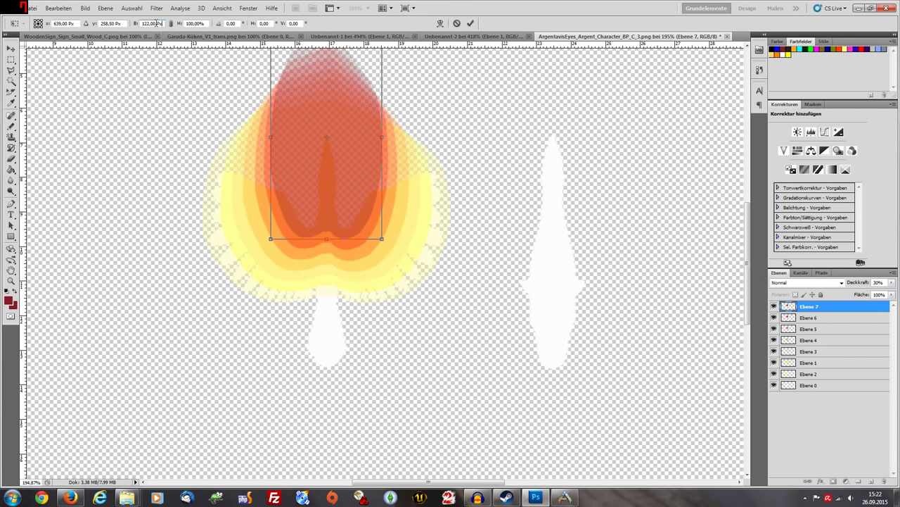
pyautogui.scroll(-1, 157, 23)
pyautogui.scroll(1, 157, 24)
pyautogui.press('Return')
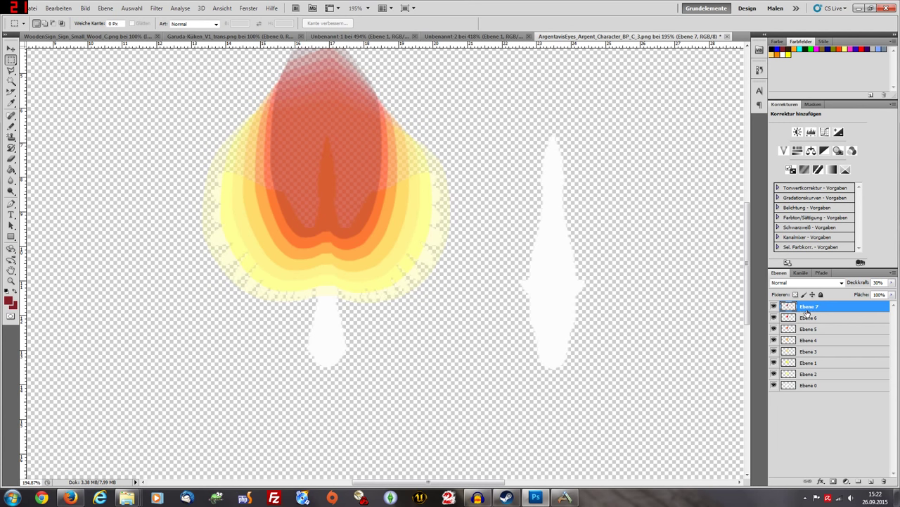
# Step: Delete everything outside the Ebene 0 silhouette from layers Ebene 1 to Ebene 7 using an inverted selection, and deselect
pyautogui.keyDown('ctrl'); pyautogui.click(790, 387); pyautogui.keyUp('ctrl')
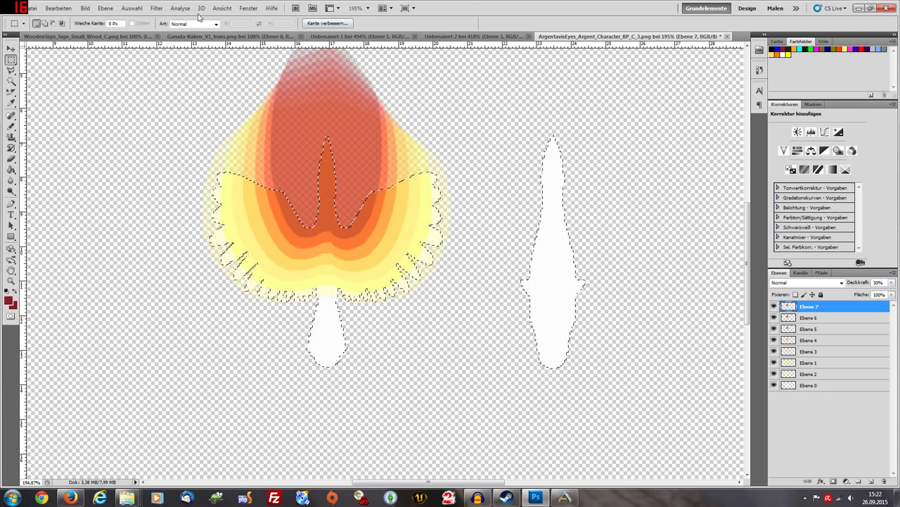
pyautogui.click(132, 8)
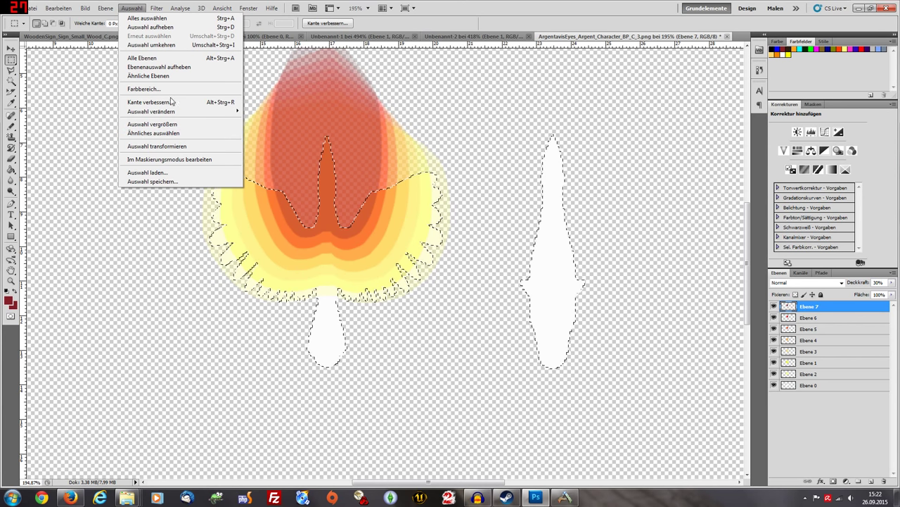
pyautogui.click(166, 44)
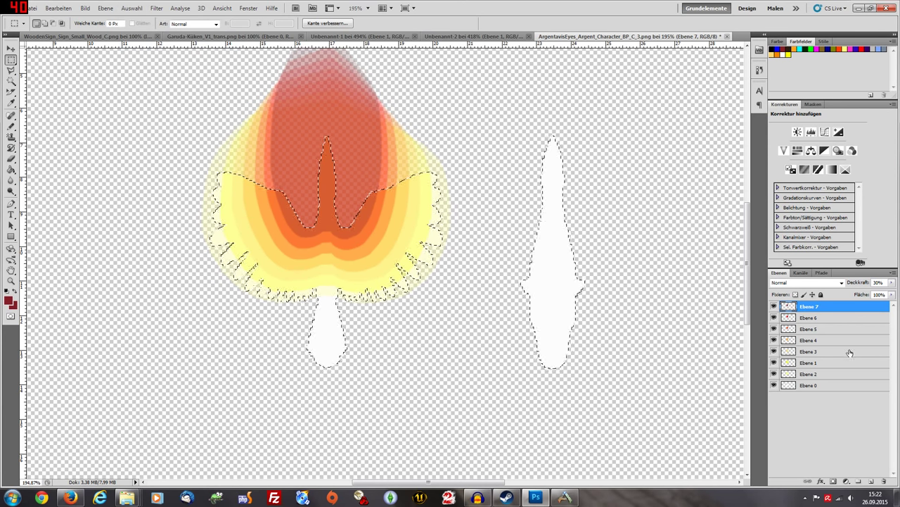
pyautogui.keyDown('shift'); pyautogui.click(807, 375); pyautogui.keyUp('shift')
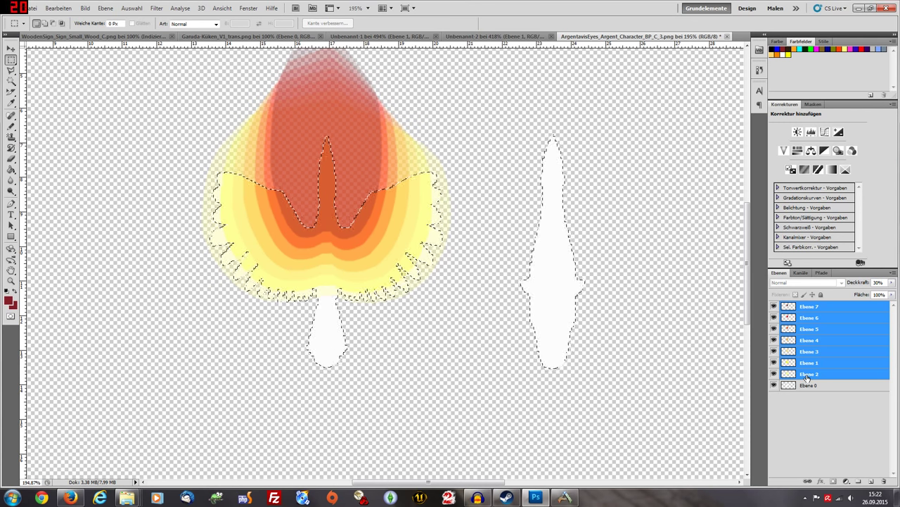
pyautogui.click(807, 375)
pyautogui.click(809, 363)
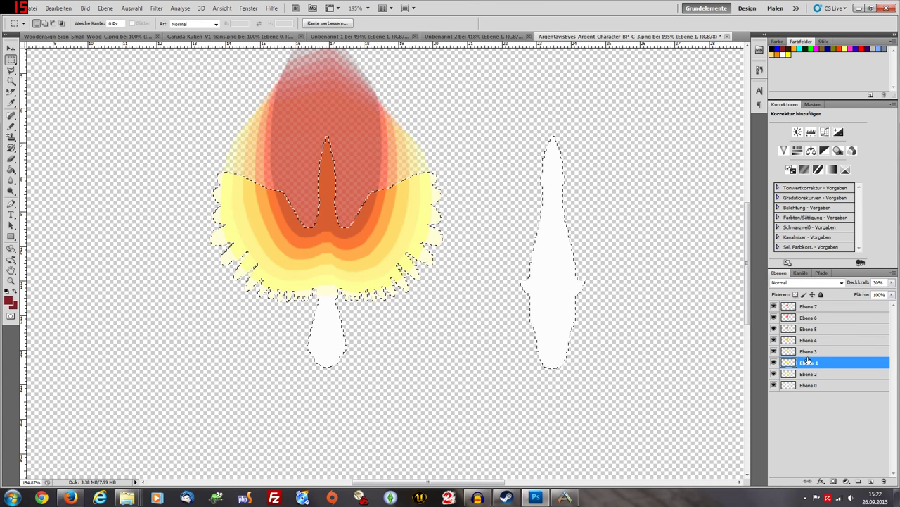
pyautogui.click(809, 351)
pyautogui.click(809, 339)
pyautogui.click(809, 328)
pyautogui.click(809, 318)
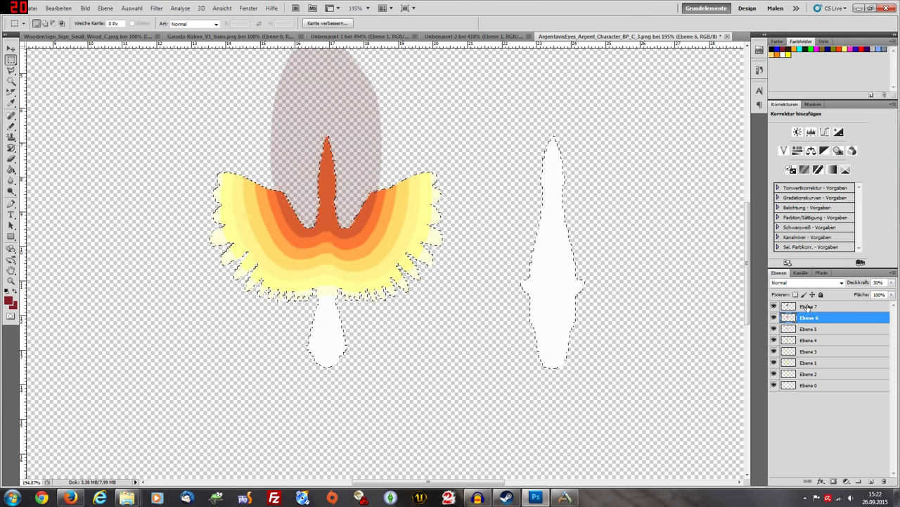
pyautogui.click(809, 306)
pyautogui.click(10, 60)
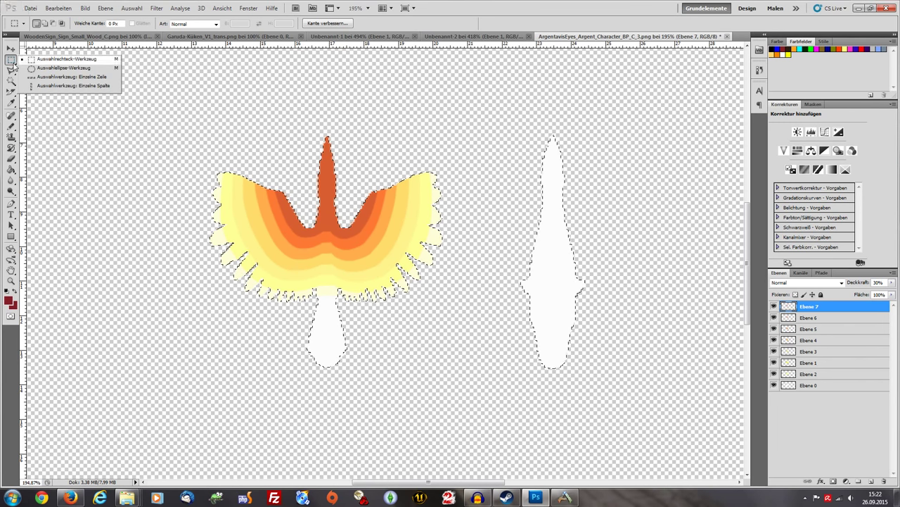
pyautogui.click(32, 62)
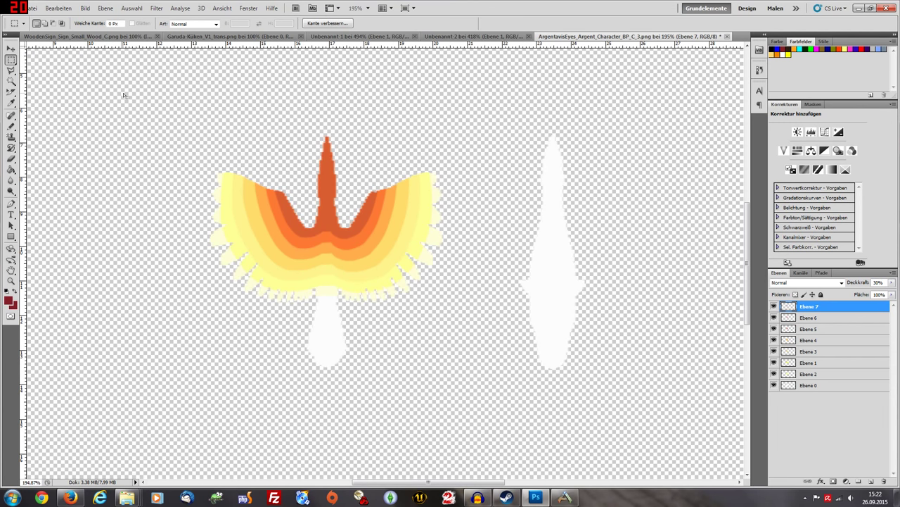
pyautogui.click(125, 94)
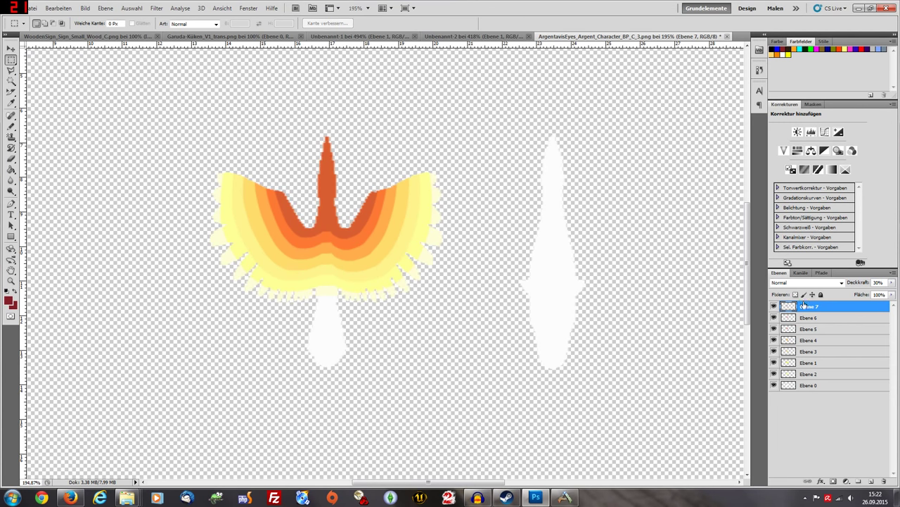
# Step: Set the opacity of all colour layers from Ebene 7 down to Ebene 2 to 100%
pyautogui.keyDown('shift'); pyautogui.click(836, 374); pyautogui.keyUp('shift')
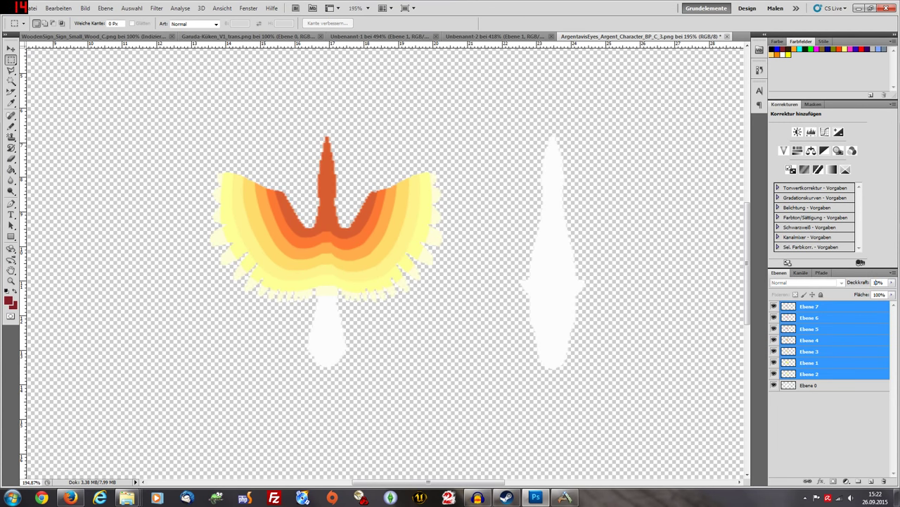
pyautogui.write('0')
pyautogui.moveTo(10, 61); pyautogui.dragTo(43, 89)
pyautogui.moveTo(10, 64); pyautogui.dragTo(42, 61)
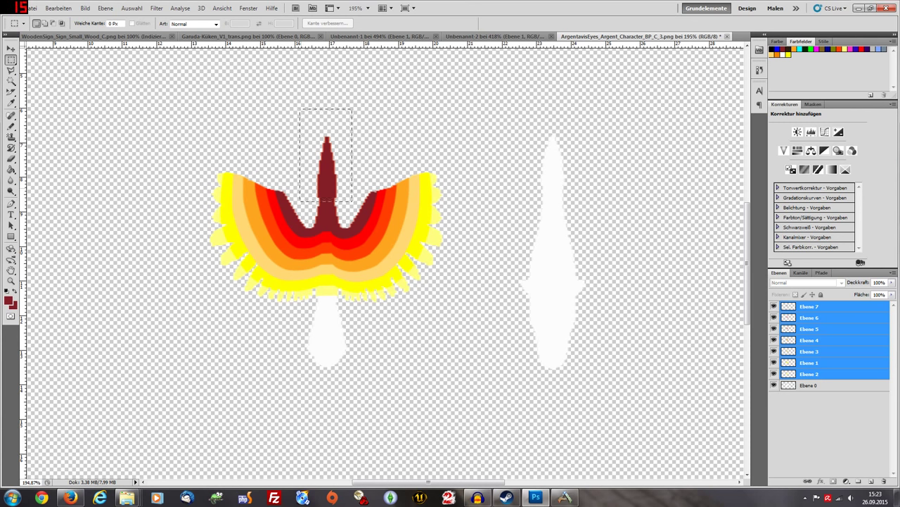
pyautogui.click(337, 179)
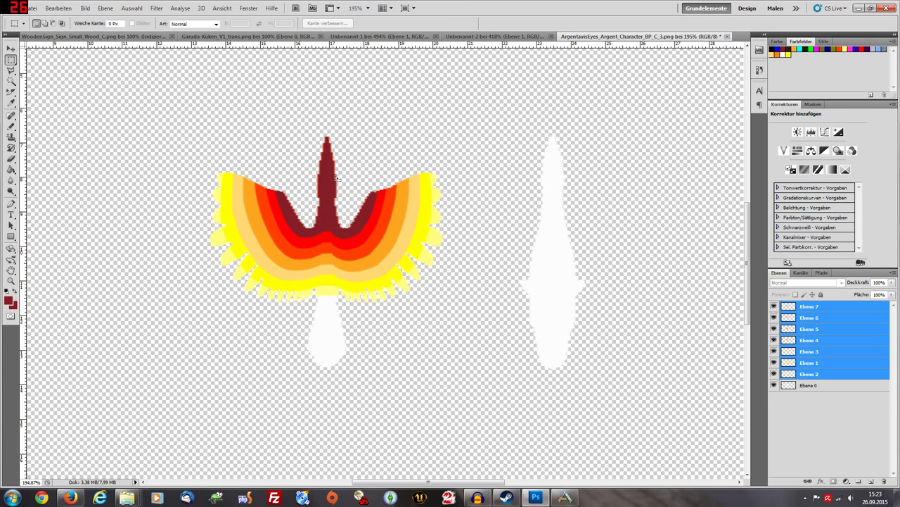
# Step: Outline the bird's head and neck with the Polygonal Lasso, following a curved edge at the base between the wings
pyautogui.click(12, 70)
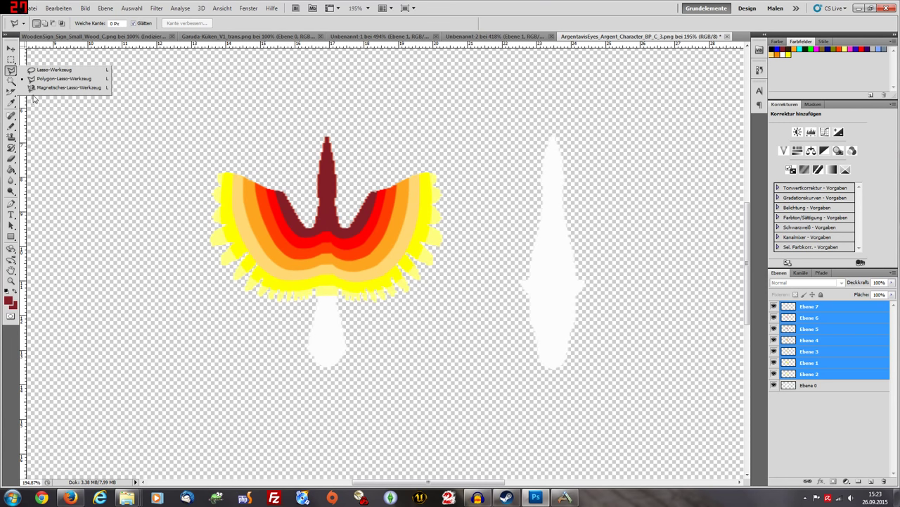
pyautogui.click(53, 79)
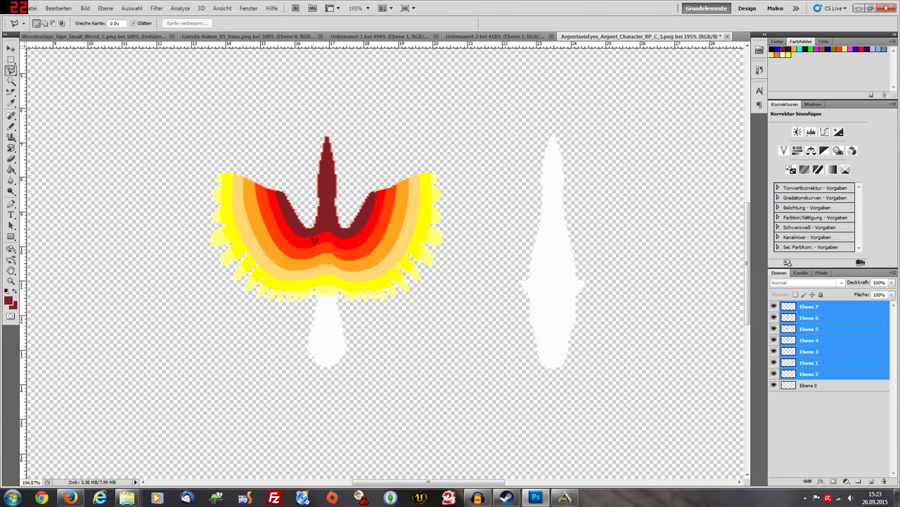
pyautogui.scroll(3, 314, 240)
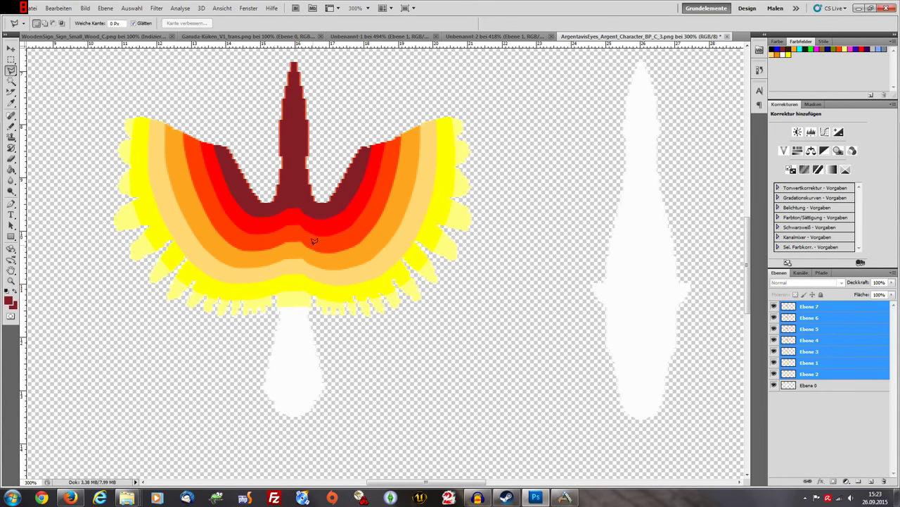
pyautogui.scroll(-1, 314, 240)
pyautogui.scroll(5, 309, 241)
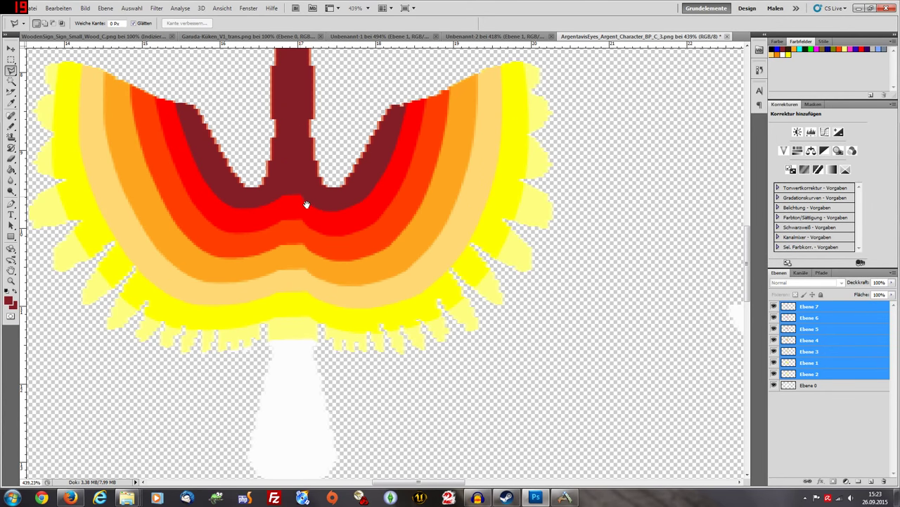
pyautogui.moveTo(306, 204); pyautogui.dragTo(321, 225)
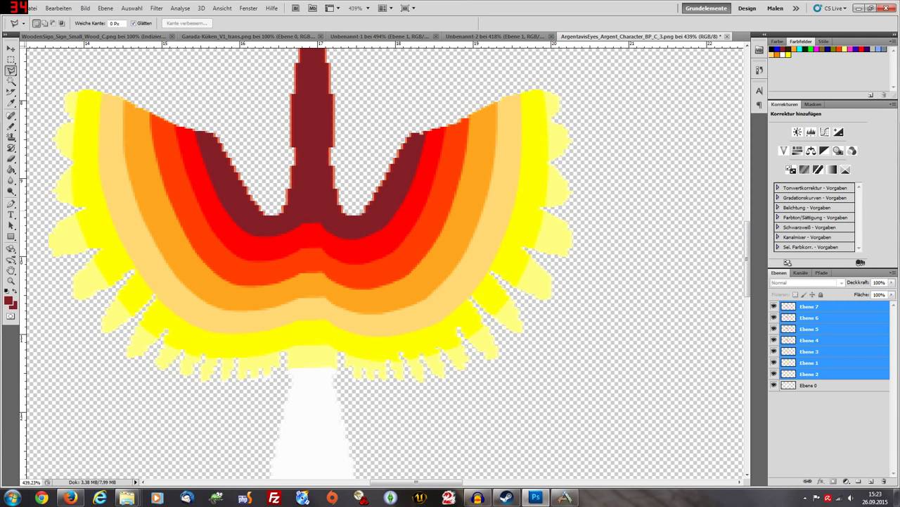
pyautogui.click(281, 210)
pyautogui.scroll(2, 364, 87)
pyautogui.scroll(4, 364, 86)
pyautogui.click(363, 253)
pyautogui.click(339, 76)
pyautogui.click(278, 120)
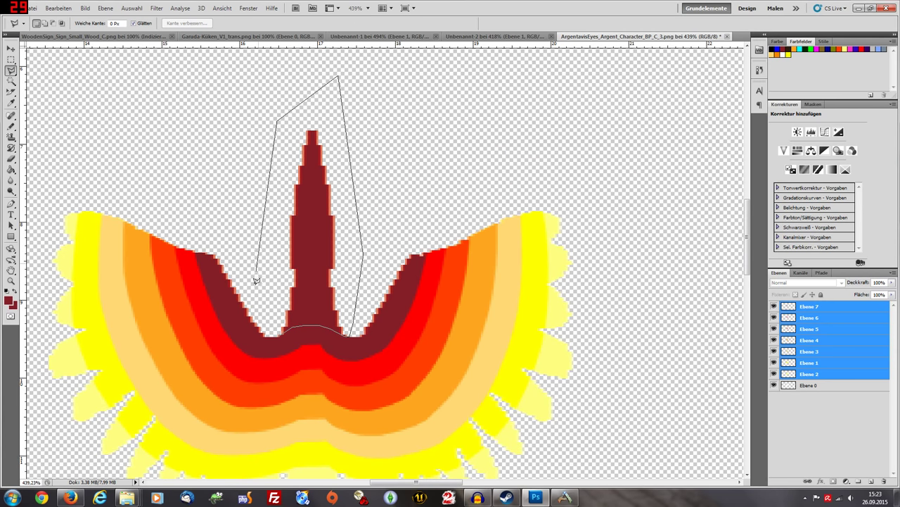
pyautogui.doubleClick(267, 314)
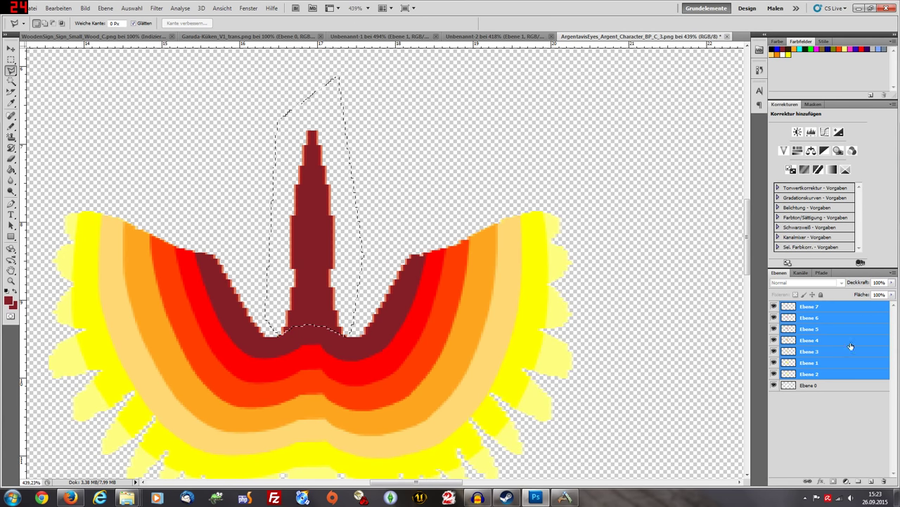
# Step: Clear the outlined head and neck area from the colour layers Ebene 1 to Ebene 7, and deselect
pyautogui.click(813, 375)
pyautogui.click(816, 362)
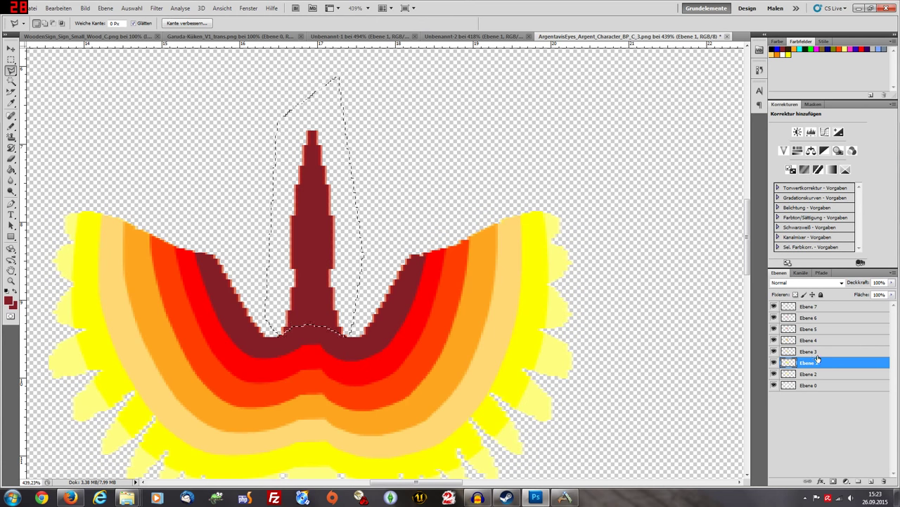
pyautogui.click(814, 350)
pyautogui.press('Delete')
pyautogui.click(813, 340)
pyautogui.press('Delete')
pyautogui.click(812, 328)
pyautogui.press('Delete')
pyautogui.click(812, 307)
pyautogui.press('Delete')
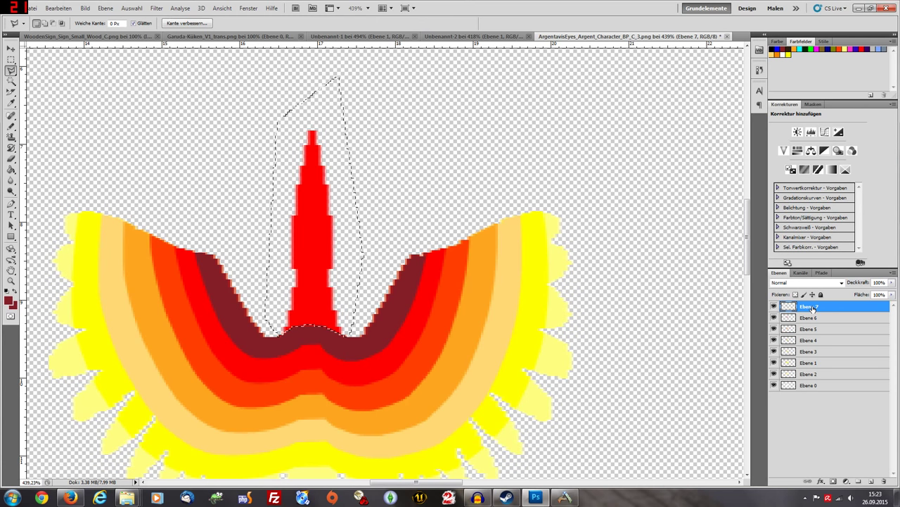
pyautogui.click(808, 319)
pyautogui.press('Delete')
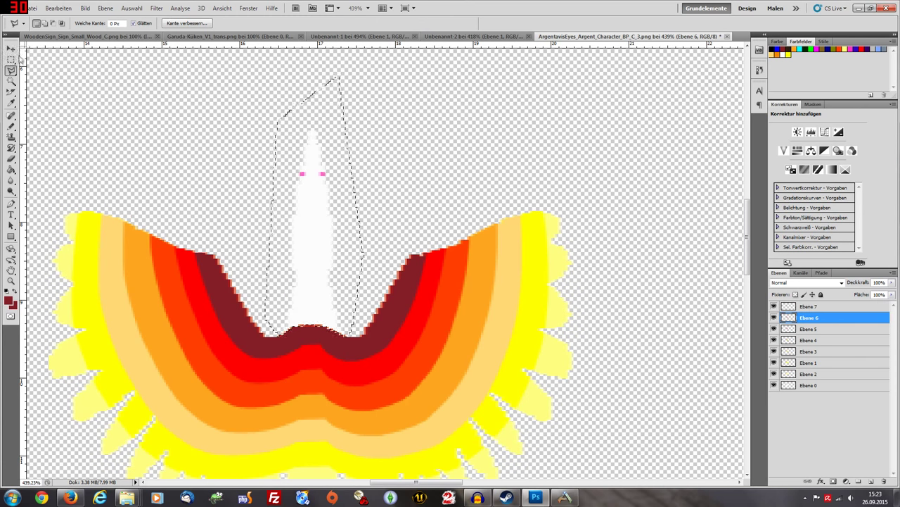
pyautogui.click(11, 59)
pyautogui.click(67, 59)
pyautogui.hotkey('ctrl', 'd')
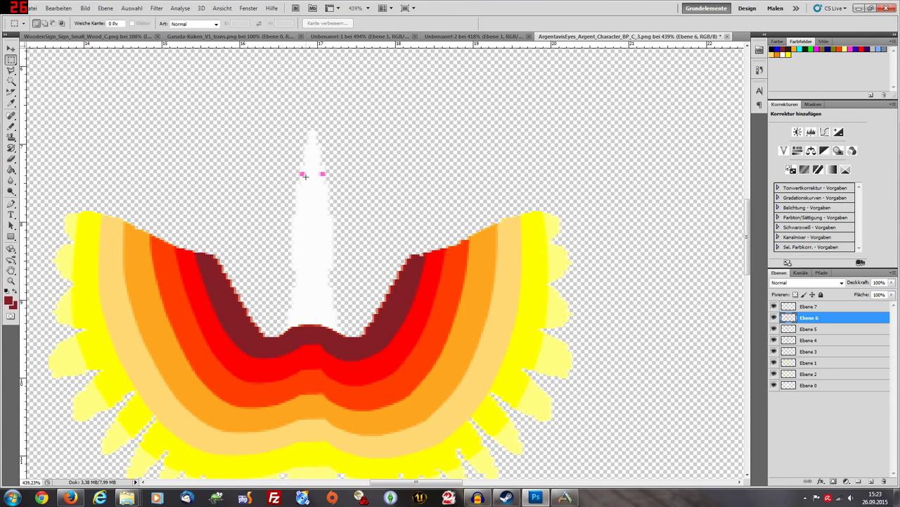
# Step: Select the head section around the pink eyes on layer Ebene 0 and snap the selection to its painted pixels
pyautogui.hscroll(-1, 313, 190)
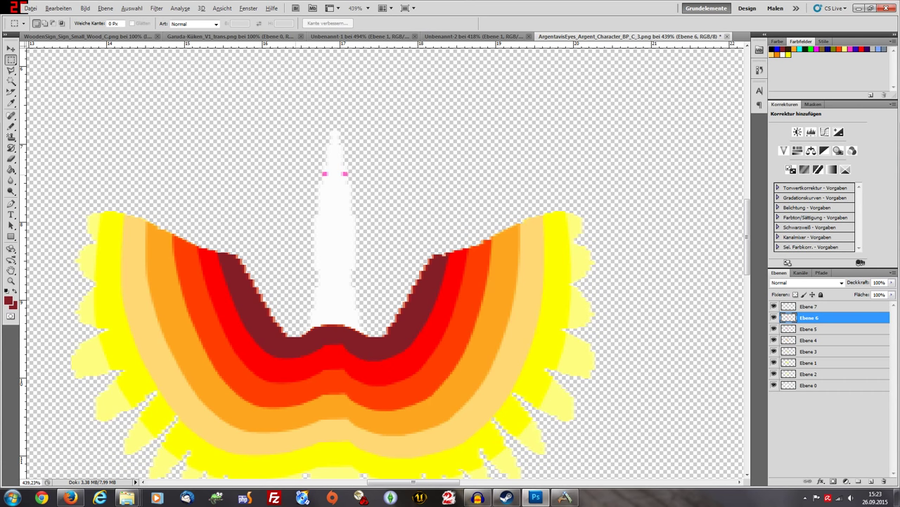
pyautogui.scroll(3, 295, 170)
pyautogui.scroll(2, 384, 166)
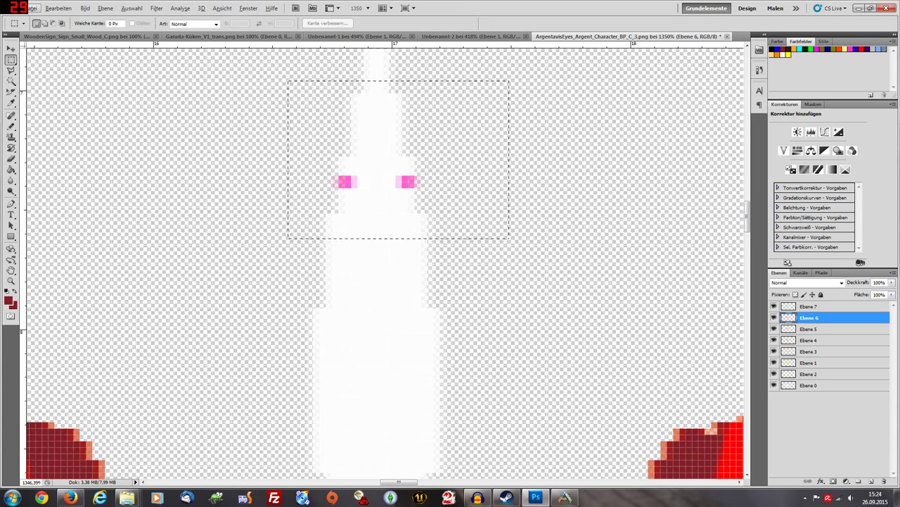
pyautogui.moveTo(287, 238); pyautogui.dragTo(276, 244)
pyautogui.click(818, 386)
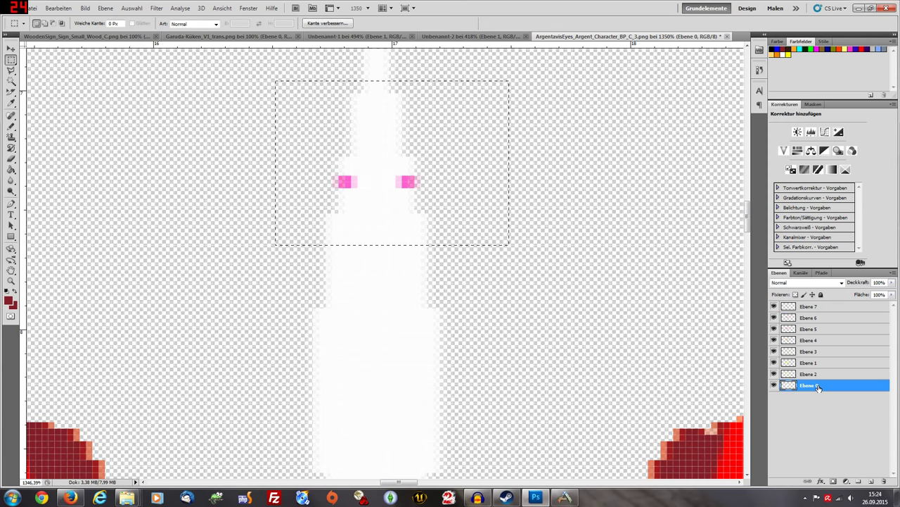
pyautogui.hotkey('ctrl', 'Up')
# Step: Set the foreground colour to white (ffffff) and try to fill the selected head section with it
pyautogui.click(8, 301)
pyautogui.moveTo(634, 312); pyautogui.dragTo(502, 222)
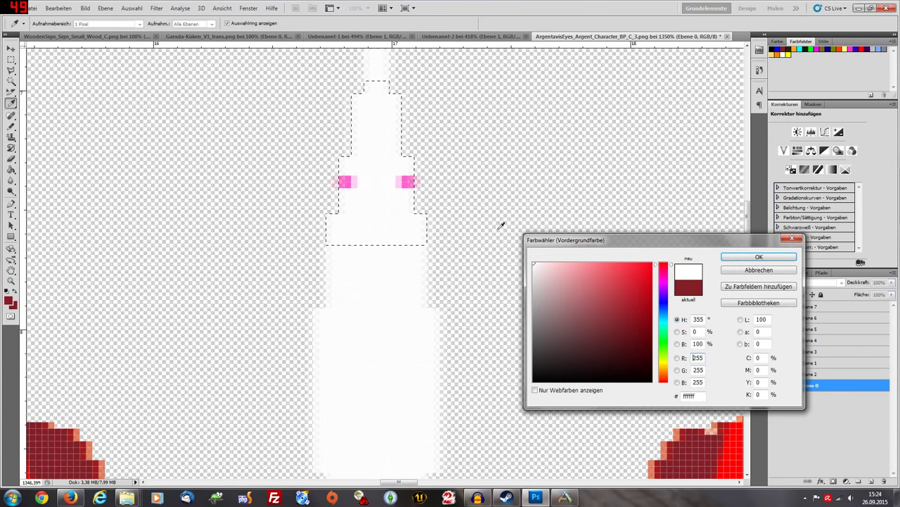
pyautogui.click(760, 256)
pyautogui.hotkey('alt', 'BackSpace')
pyautogui.press('m')
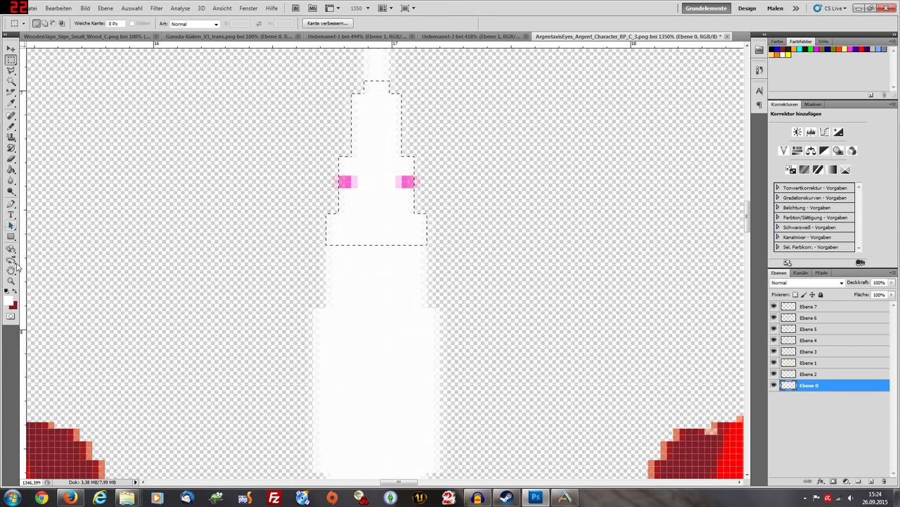
# Step: Mark a dark red pixel in each eye with the Pencil at 1 px, and swap the foreground and background colours
pyautogui.click(11, 125)
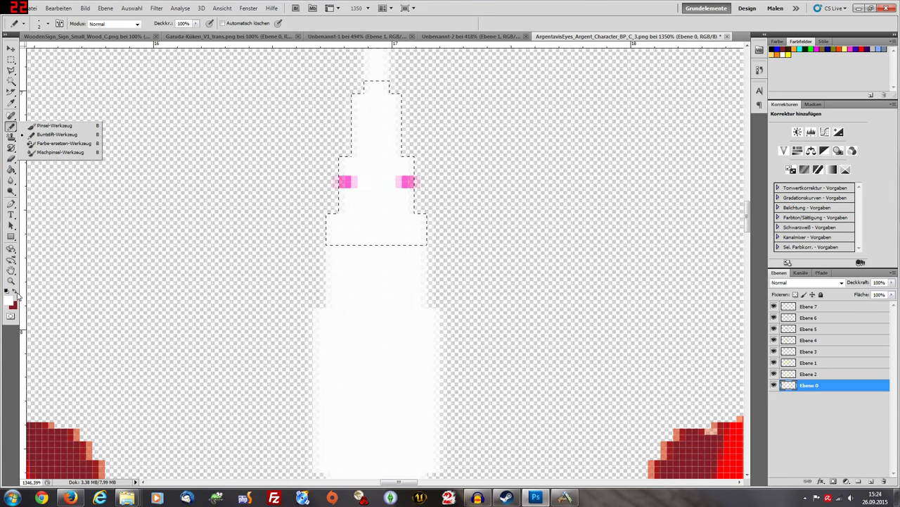
pyautogui.click(42, 134)
pyautogui.click(14, 293)
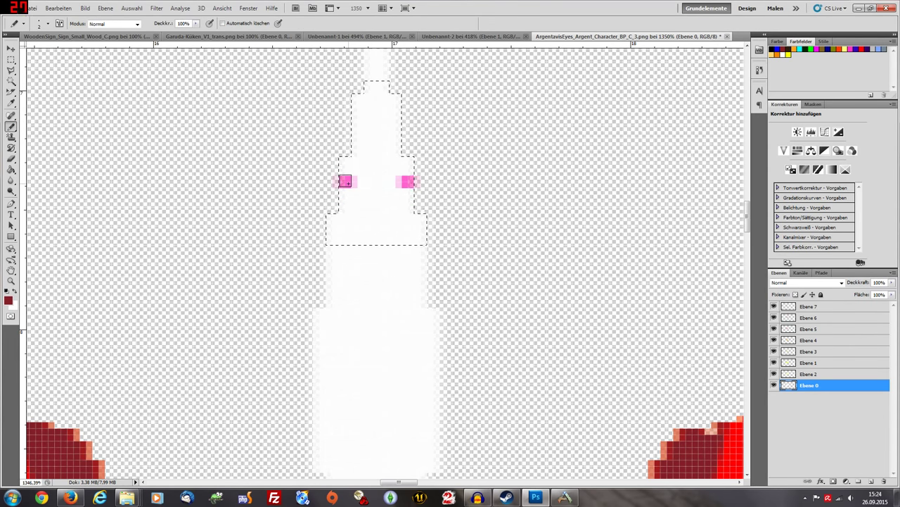
pyautogui.click(48, 23)
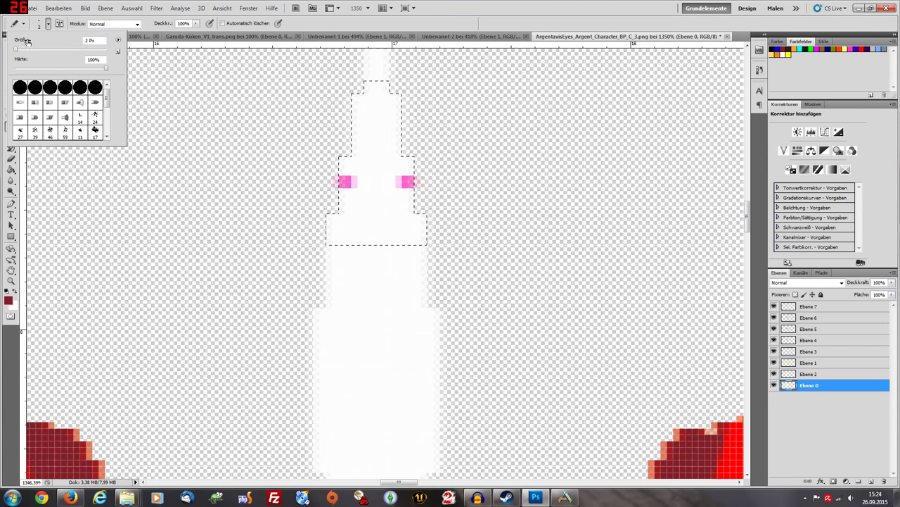
pyautogui.moveTo(18, 50); pyautogui.dragTo(4, 55)
pyautogui.click(49, 25)
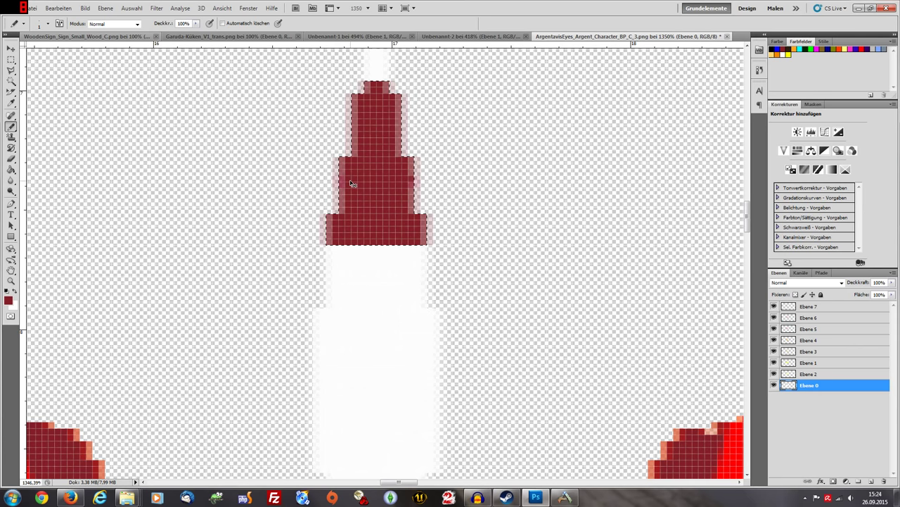
pyautogui.click(14, 292)
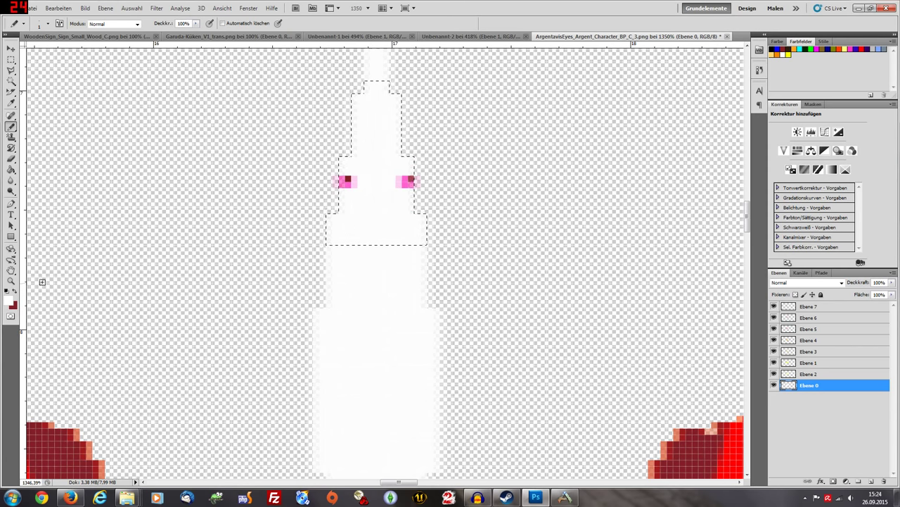
# Step: Cover the eyes inside the selected head section with white on layer Ebene 0, and deselect
pyautogui.click(9, 300)
pyautogui.click(535, 263)
pyautogui.click(739, 256)
pyautogui.press('b')
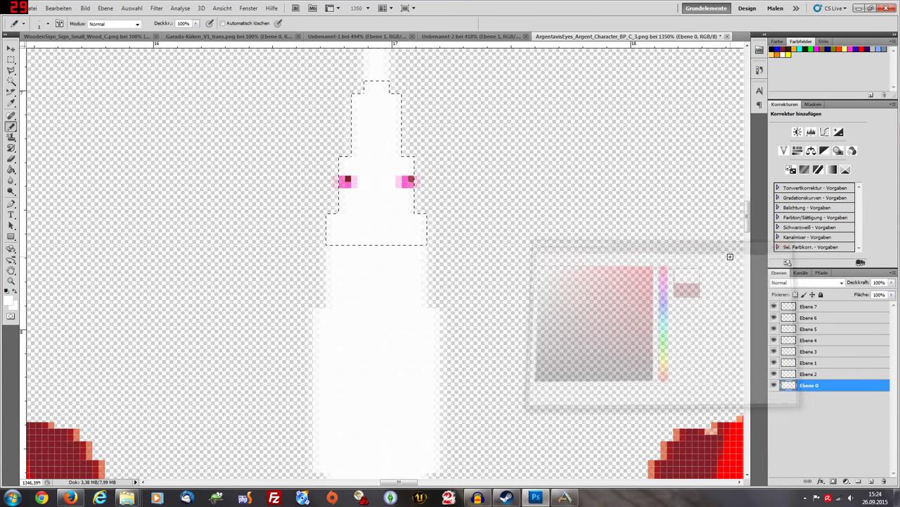
pyautogui.click(11, 60)
pyautogui.click(56, 58)
pyautogui.click(365, 214)
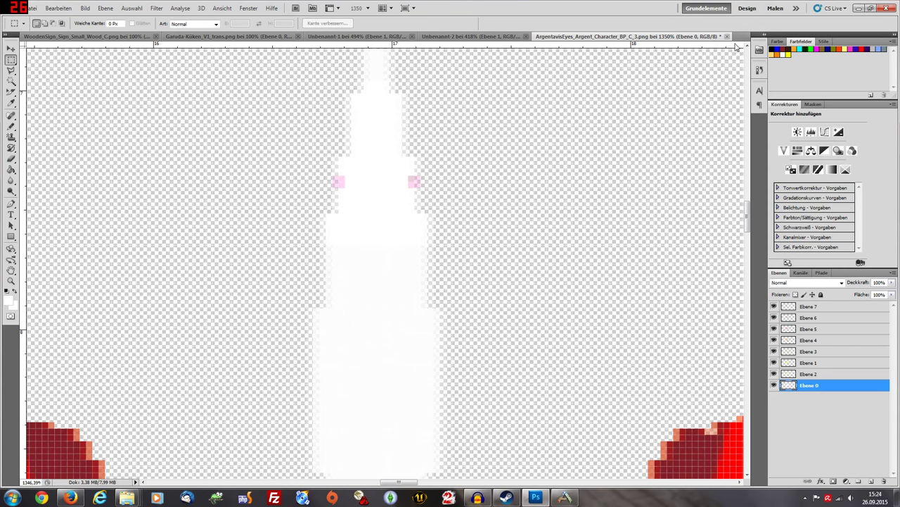
# Step: Crop the canvas around its centre to 512 pixels wide and 256 pixels high, accepting the clipping
pyautogui.hotkey('ctrl', '0')
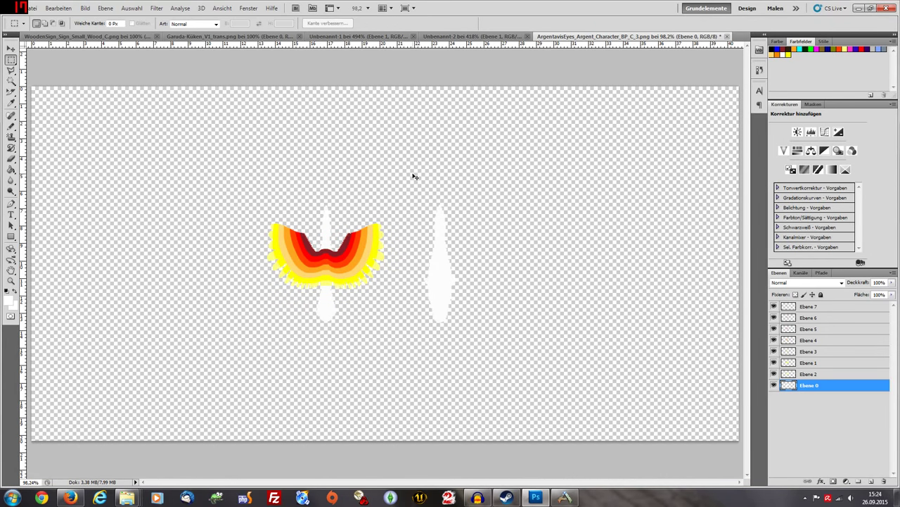
pyautogui.click(86, 9)
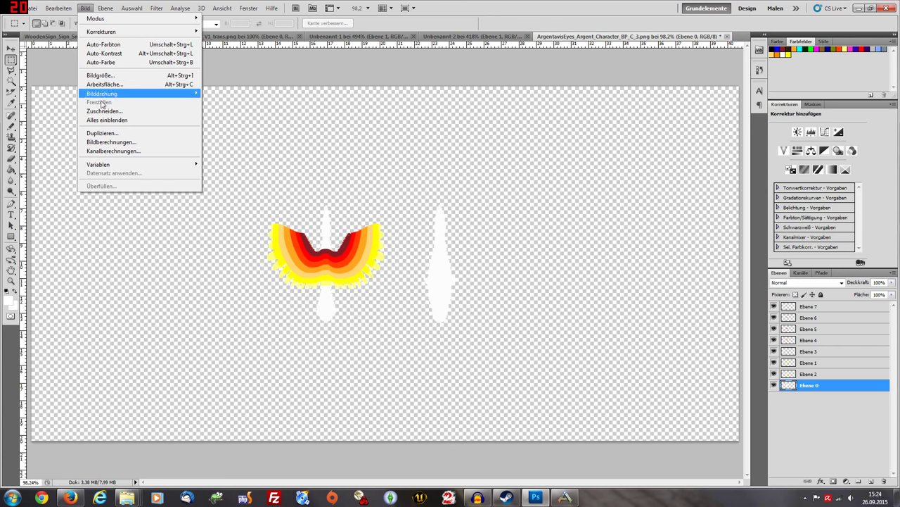
pyautogui.click(104, 84)
pyautogui.click(628, 229)
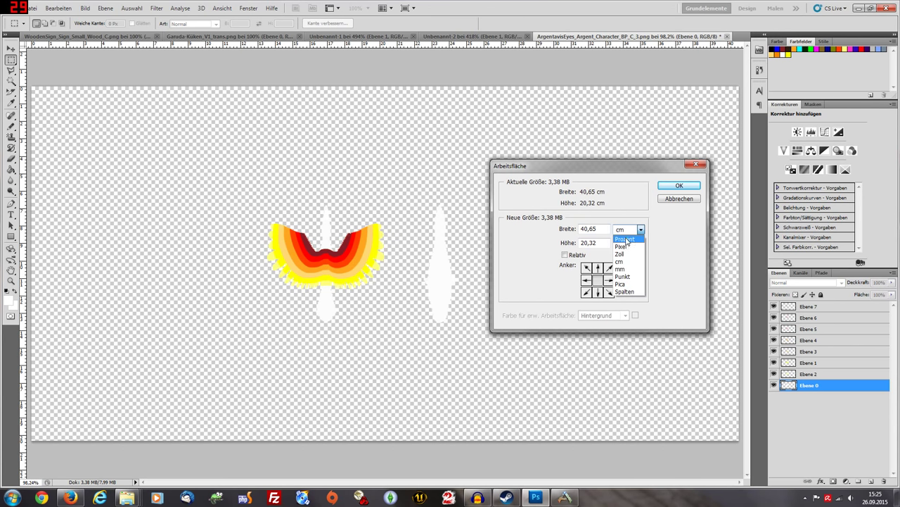
pyautogui.click(626, 246)
pyautogui.moveTo(600, 229); pyautogui.dragTo(559, 232)
pyautogui.write('256')
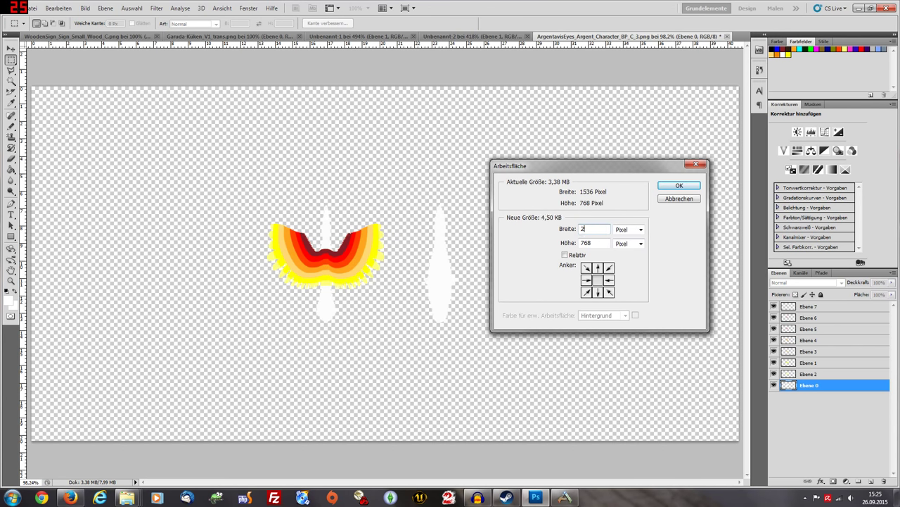
pyautogui.press('BackSpace')
pyautogui.press('BackSpace')
pyautogui.press('BackSpace')
pyautogui.write('512')
pyautogui.press('Tab')
pyautogui.press('Tab')
pyautogui.write('256')
pyautogui.click(679, 185)
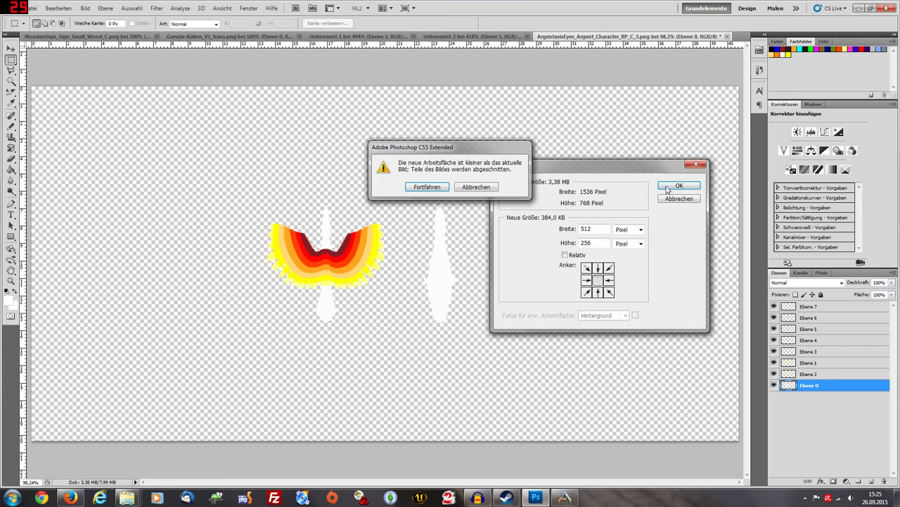
pyautogui.click(430, 187)
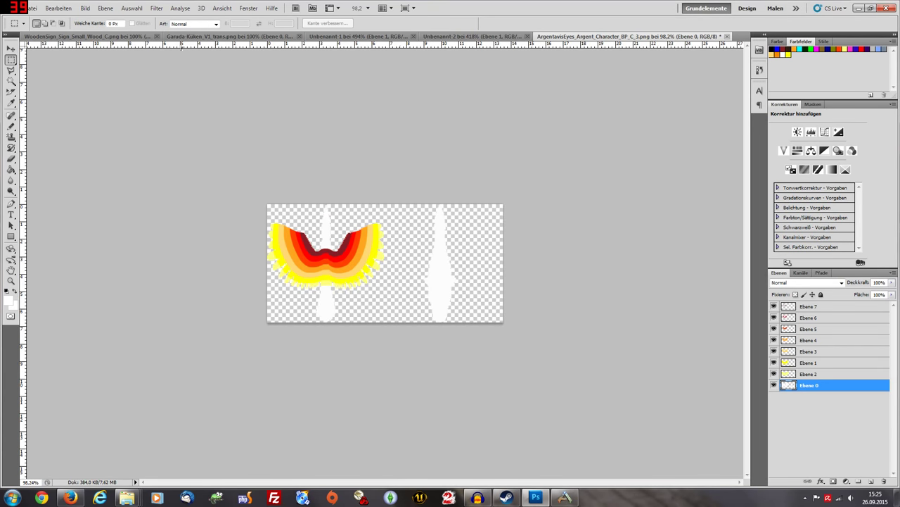
# Step: Resize the image to a width of 256 pixels, keeping the 256-pixel height without constrained proportions
pyautogui.click(85, 8)
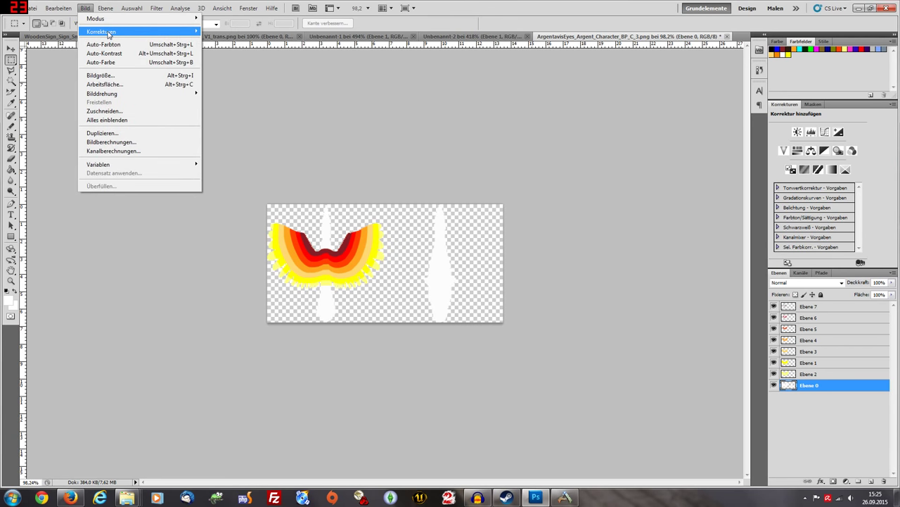
pyautogui.click(106, 75)
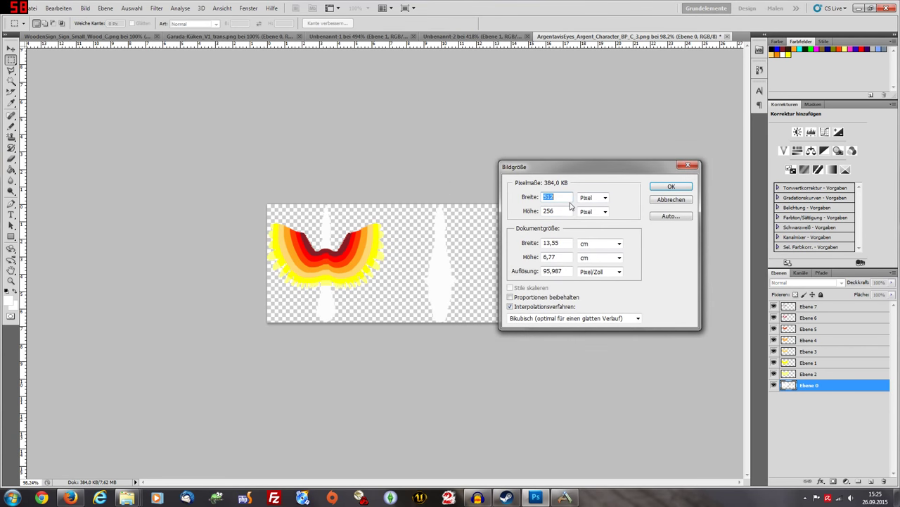
pyautogui.write('256')
pyautogui.click(669, 186)
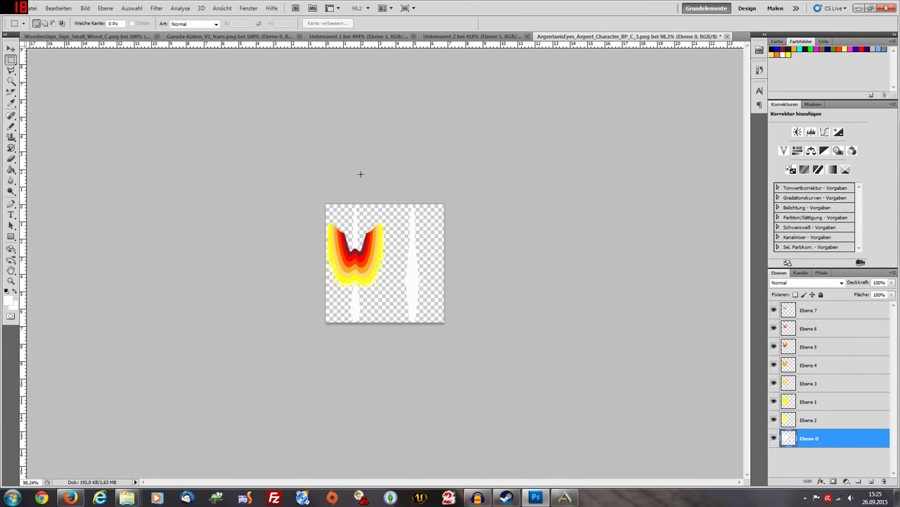
# Step: Start a PNG-24 web export with transparency into the ARK folder, and decline to replace the existing template file
pyautogui.click(31, 8)
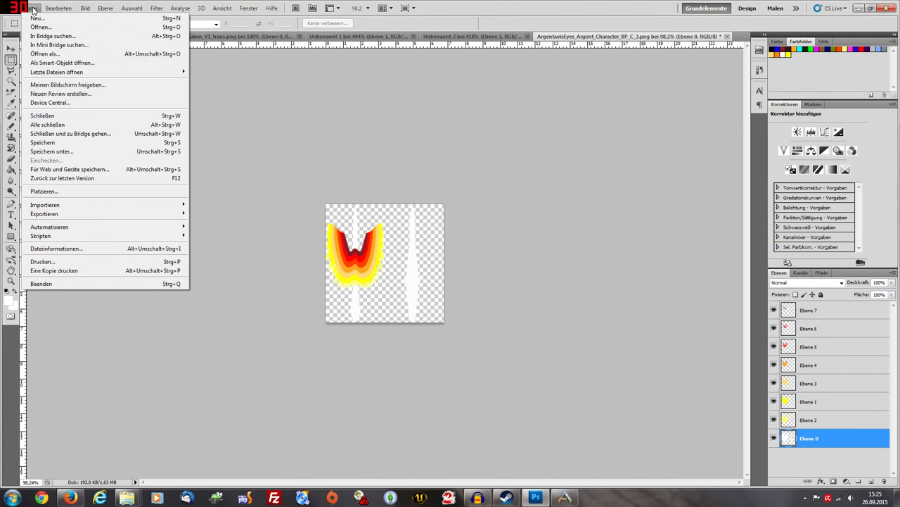
pyautogui.click(51, 169)
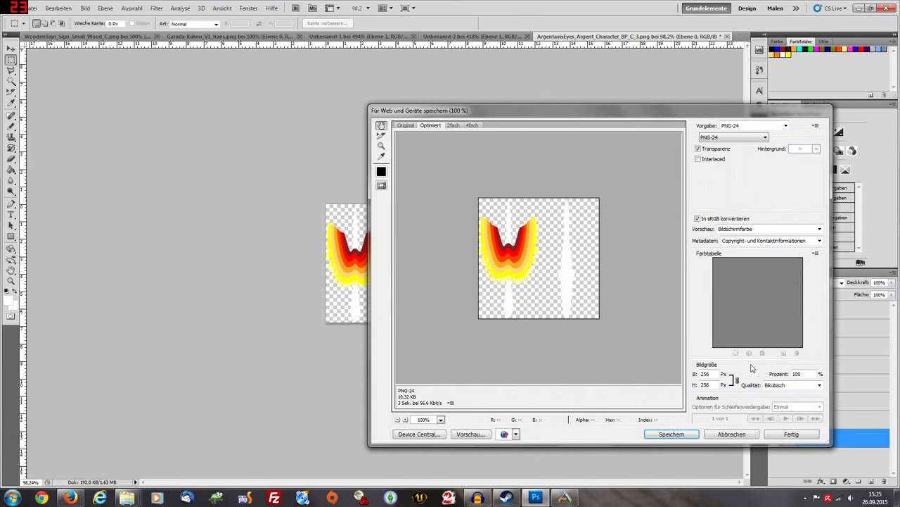
pyautogui.click(674, 435)
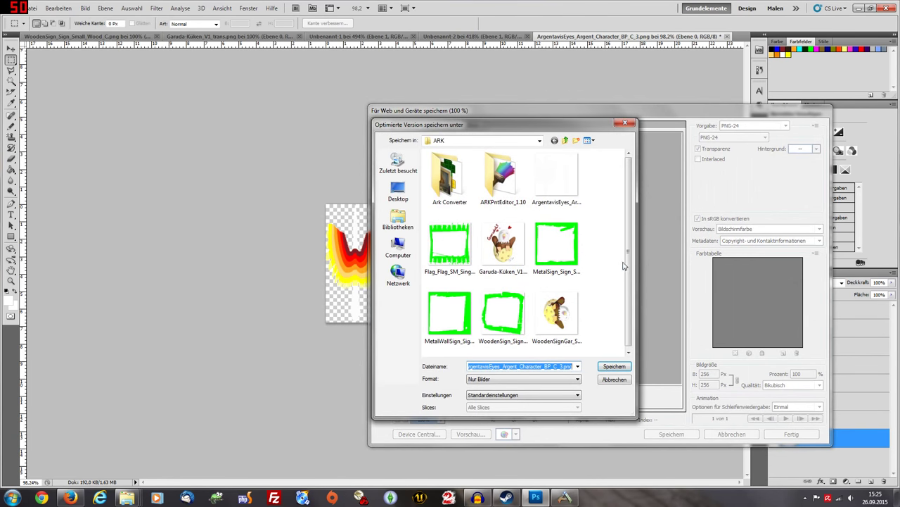
pyautogui.moveTo(629, 261)
pyautogui.mouseDown()
pyautogui.moveTo(629, 283)
pyautogui.moveTo(629, 250)
pyautogui.mouseUp()
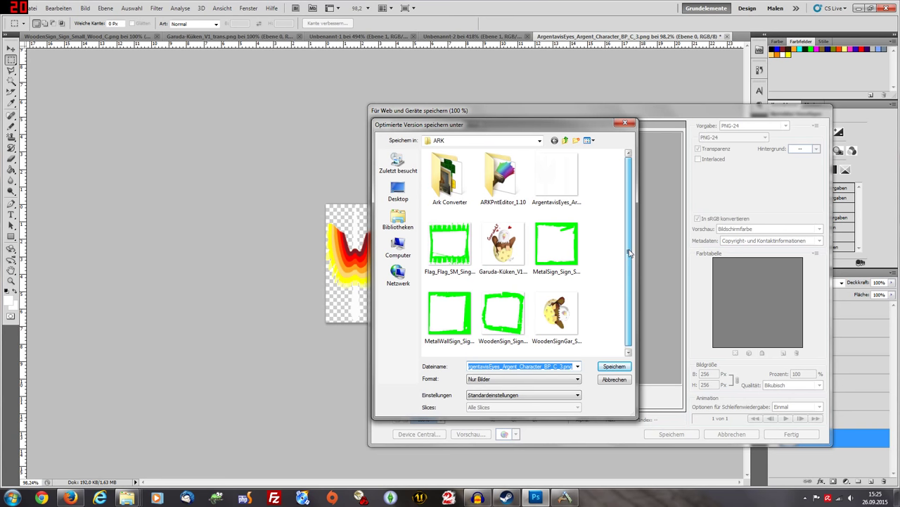
pyautogui.click(609, 366)
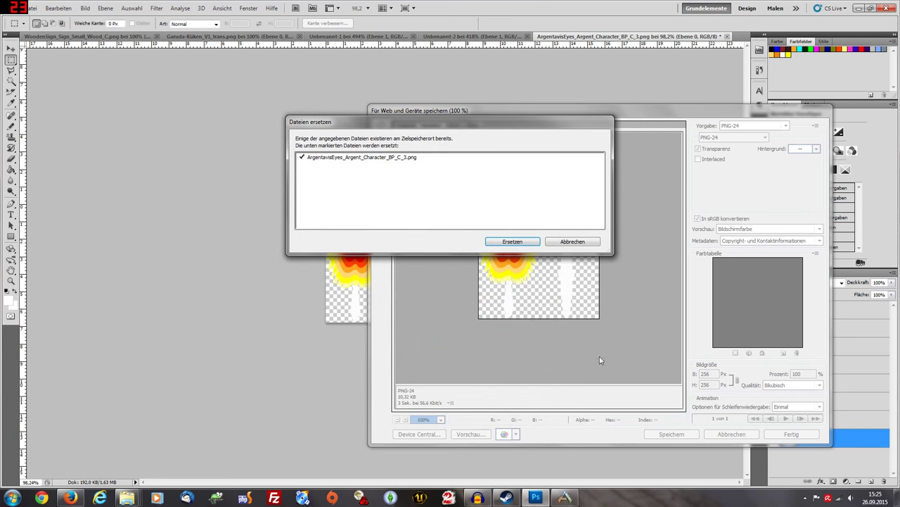
pyautogui.click(567, 242)
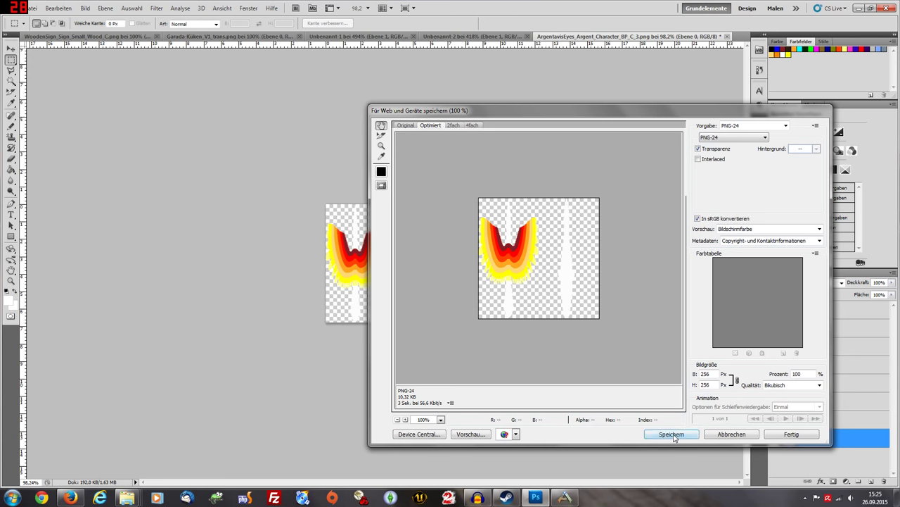
# Step: Save the optimized PNG in the ARK folder as SophieBunt_Argent_Character_BP_C_3.png
pyautogui.click(677, 433)
pyautogui.click(501, 366)
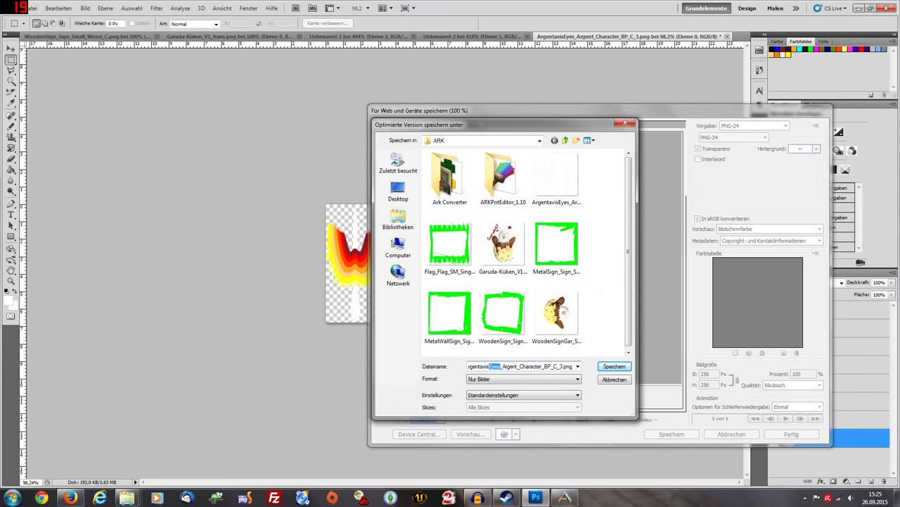
pyautogui.moveTo(490, 366); pyautogui.dragTo(469, 366)
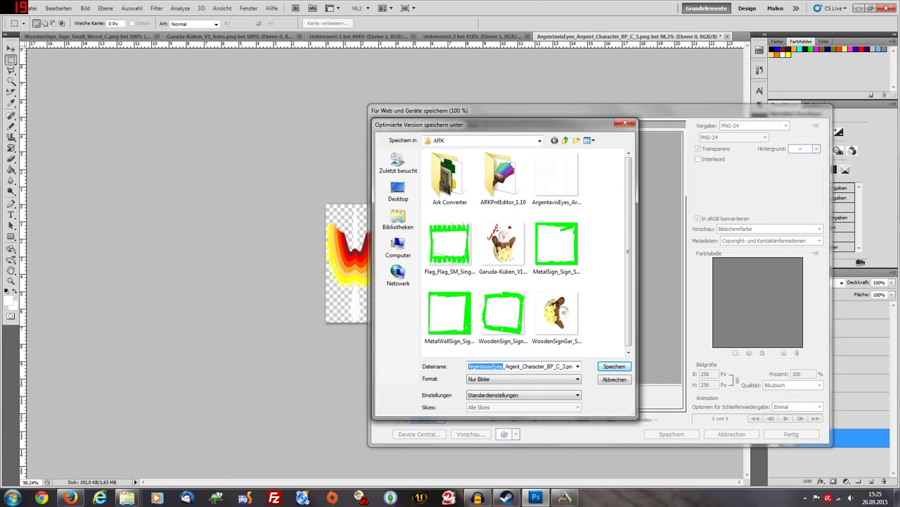
pyautogui.write('SophieB')
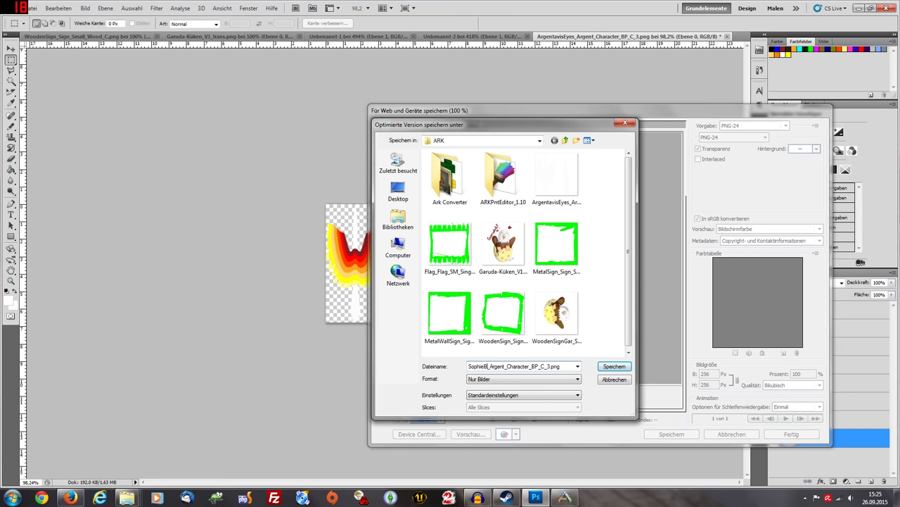
pyautogui.write('unt')
pyautogui.click(622, 363)
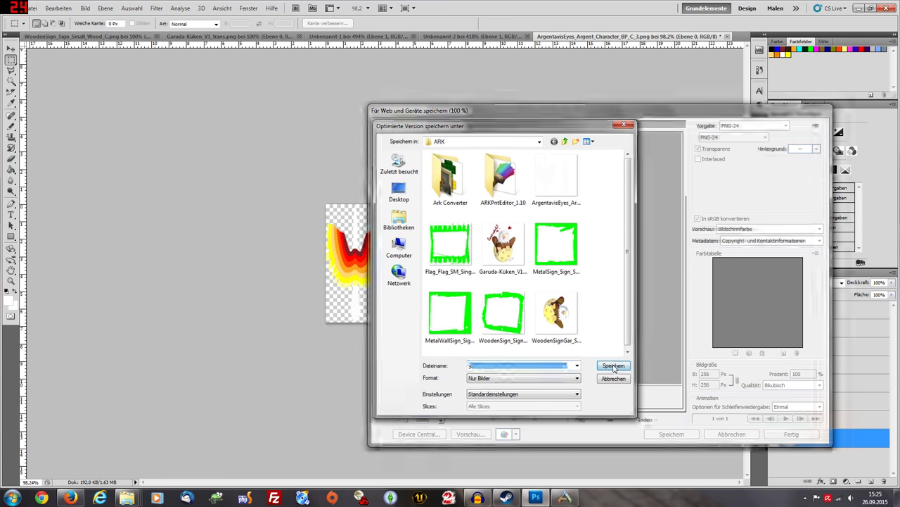
# Step: Switch to ARKpnt Editor from the ARKPntEditor_1.10 folder and load ArgentavisEyes_Argent_Character_BP_C_3.pnt as the template
pyautogui.click(863, 8)
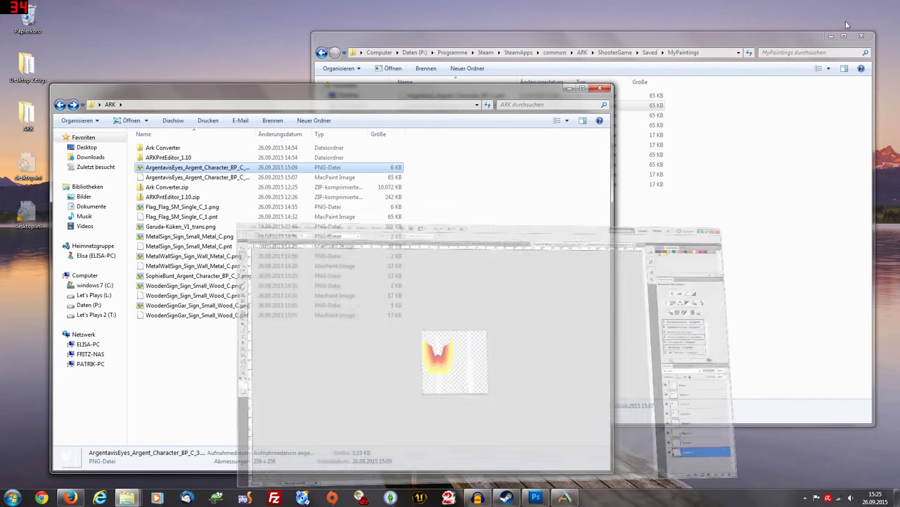
pyautogui.doubleClick(167, 156)
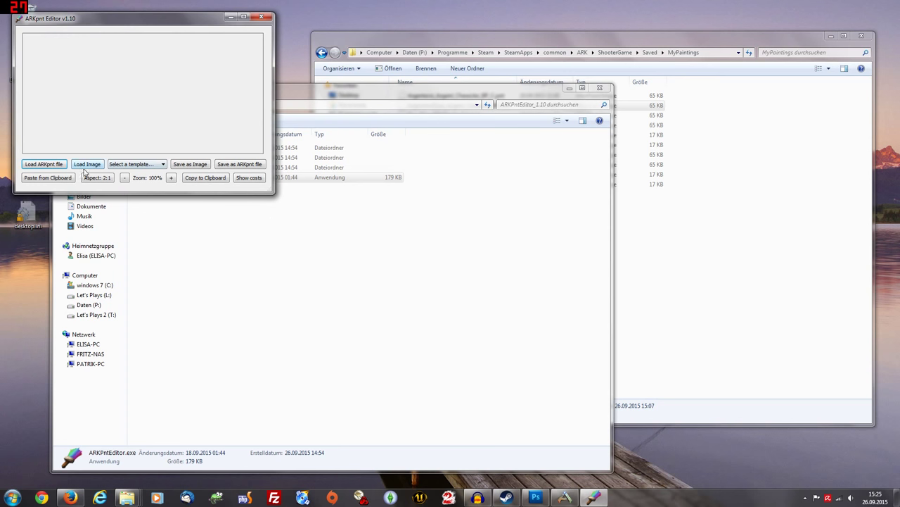
pyautogui.click(44, 164)
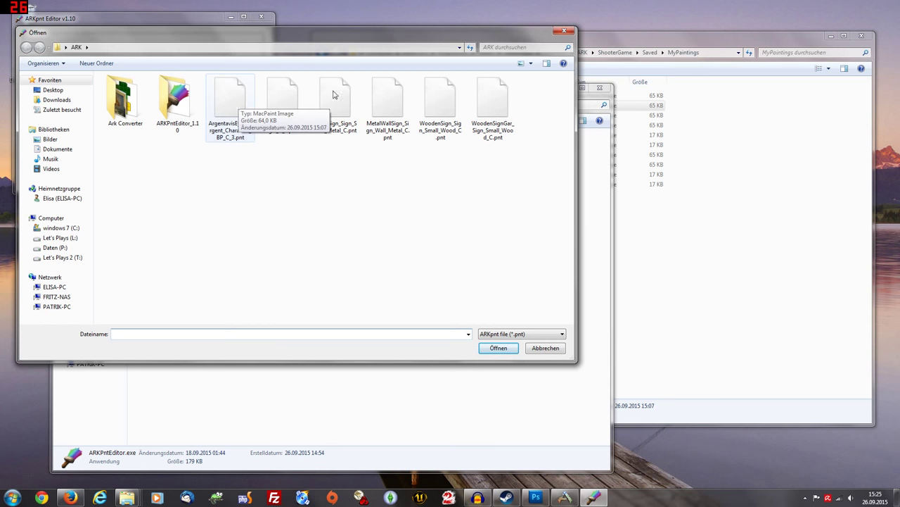
pyautogui.doubleClick(229, 106)
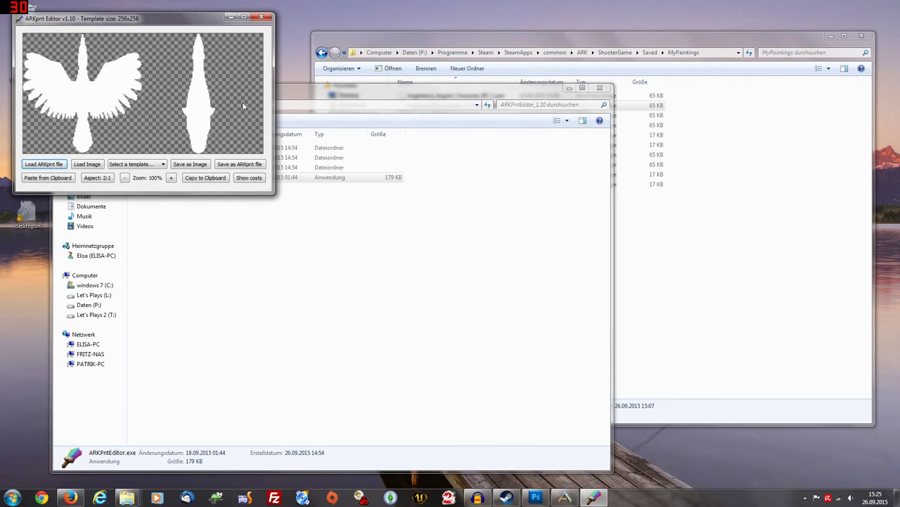
pyautogui.click(88, 164)
pyautogui.doubleClick(496, 108)
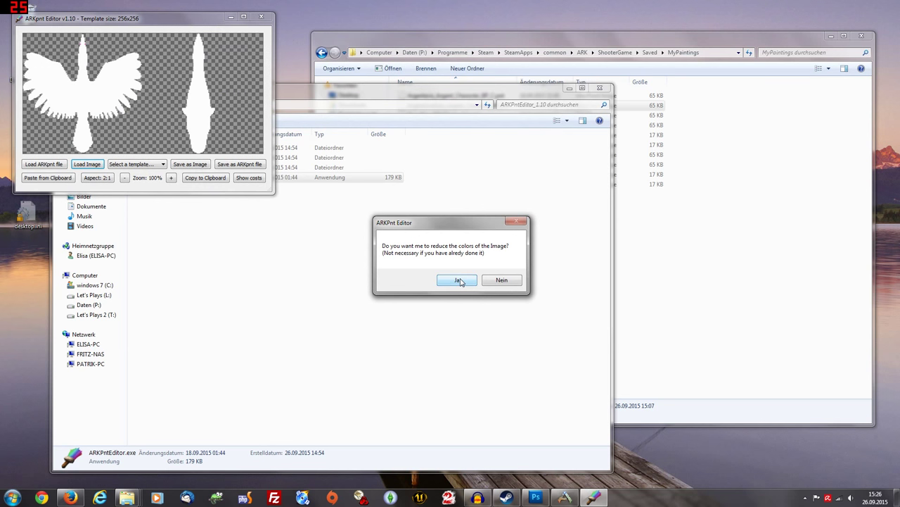
pyautogui.click(502, 281)
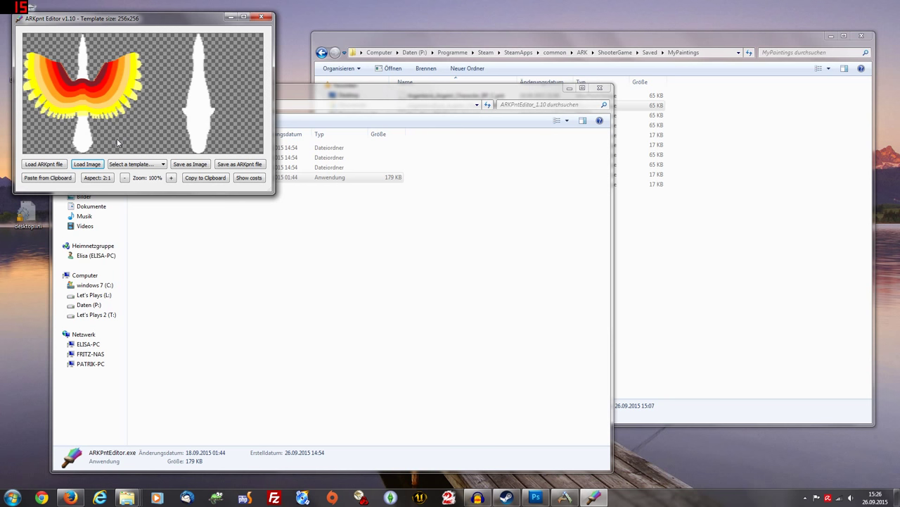
# Step: Save the painting in the ARK folder as SophieBunt_Argent_Character_BP_C_3.pnt, skipping the preview, and return to that folder in the file browser
pyautogui.click(232, 164)
pyautogui.click(118, 315)
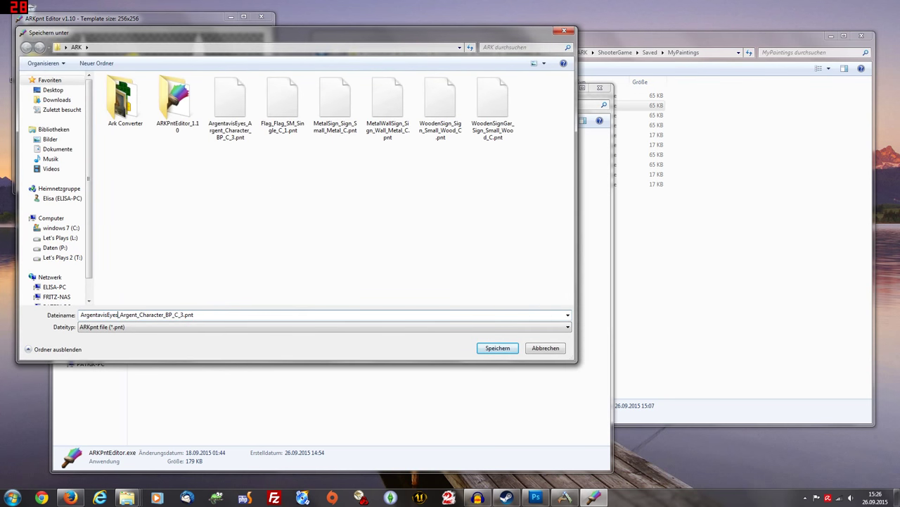
pyautogui.hotkey('shift', 'Home')
pyautogui.write('Sophiw')
pyautogui.press('BackSpace')
pyautogui.write('eBunt')
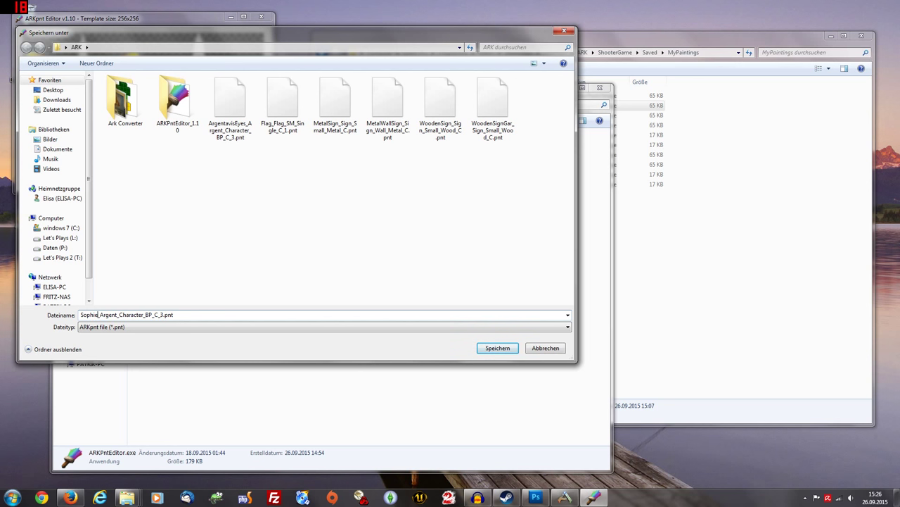
pyautogui.press('Return')
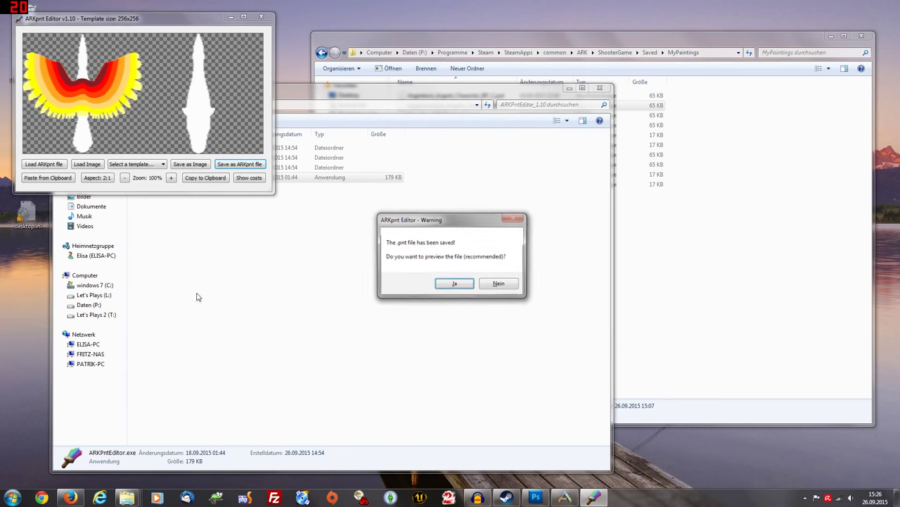
pyautogui.click(498, 284)
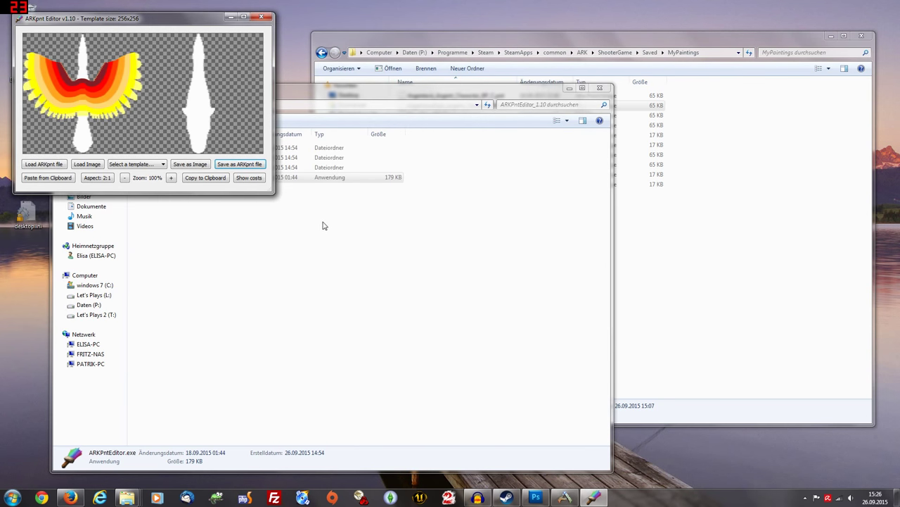
pyautogui.click(324, 223)
pyautogui.press('BackSpace')
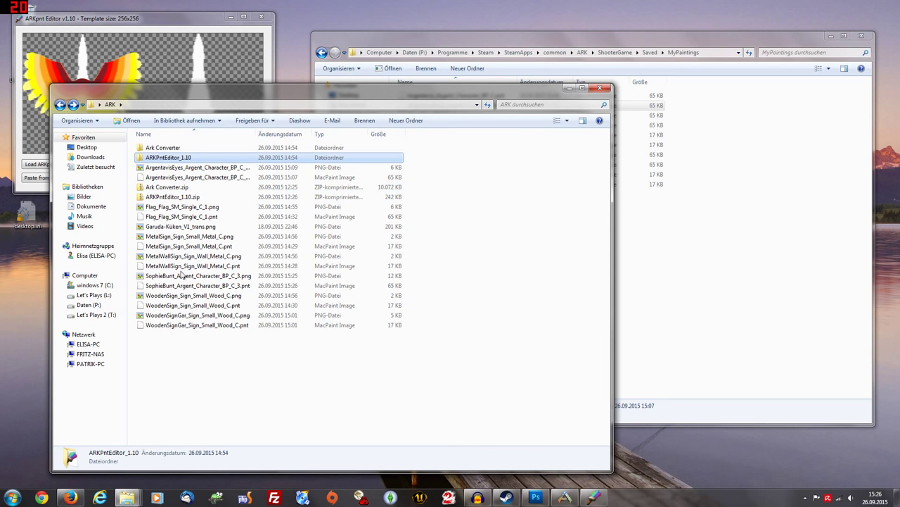
pyautogui.click(191, 179)
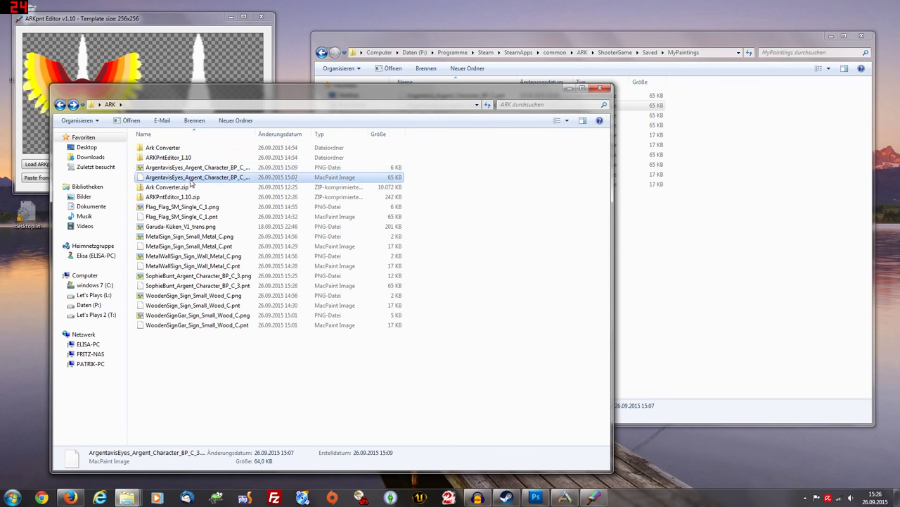
pyautogui.doubleClick(255, 134)
pyautogui.click(639, 252)
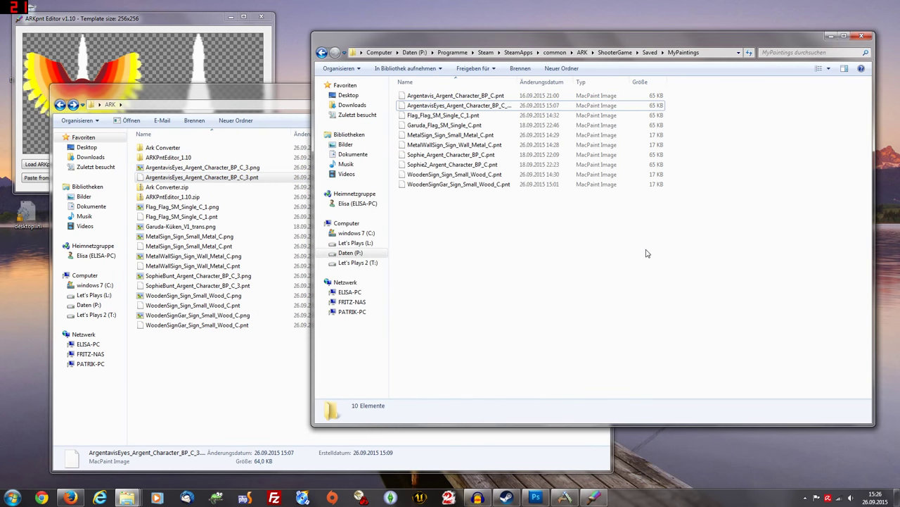
pyautogui.hotkey('ctrl', 'v')
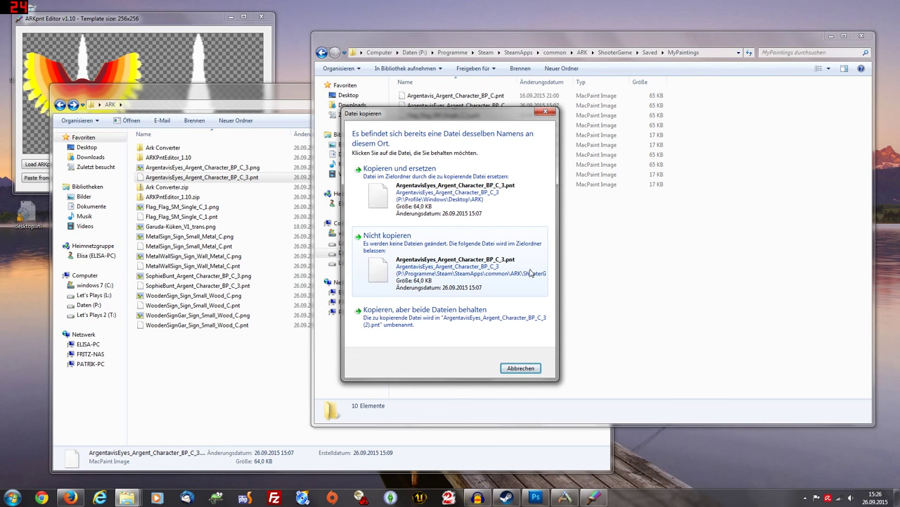
pyautogui.click(532, 366)
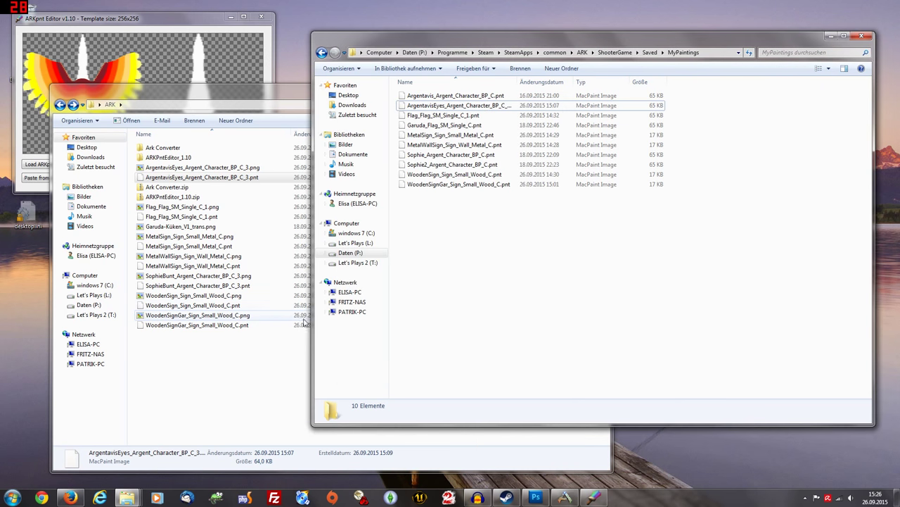
pyautogui.click(173, 287)
pyautogui.click(696, 281)
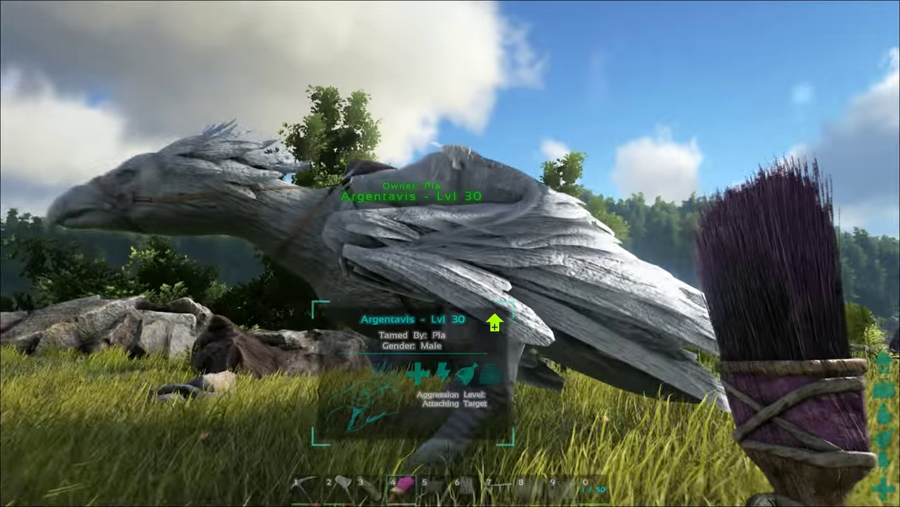
pyautogui.press('w')
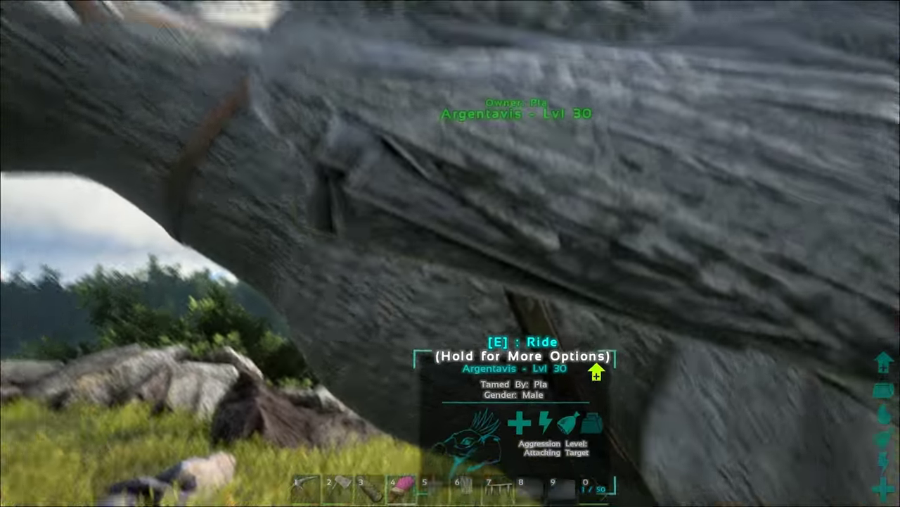
pyautogui.click(450, 253)
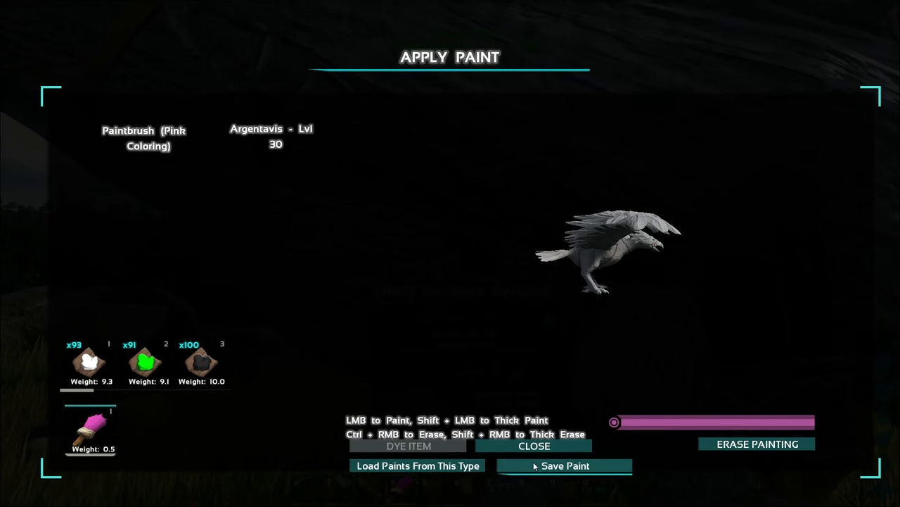
pyautogui.click(421, 467)
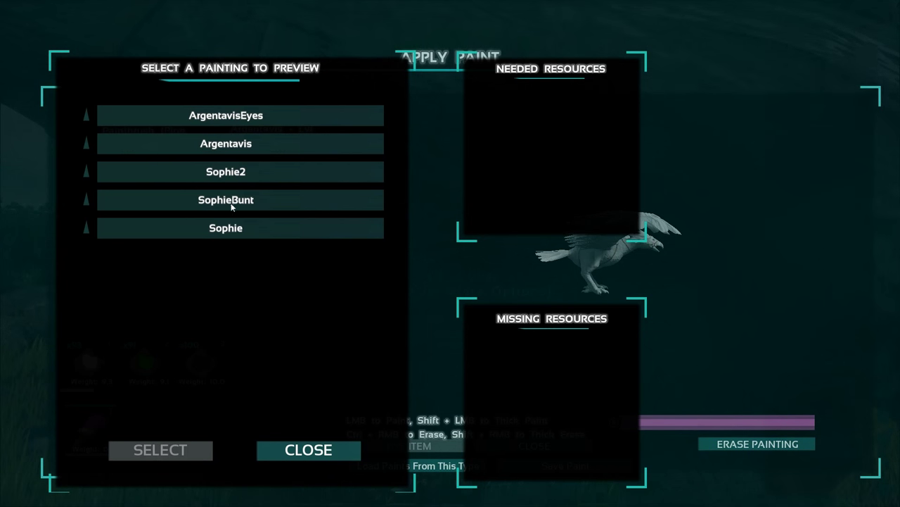
pyautogui.click(380, 200)
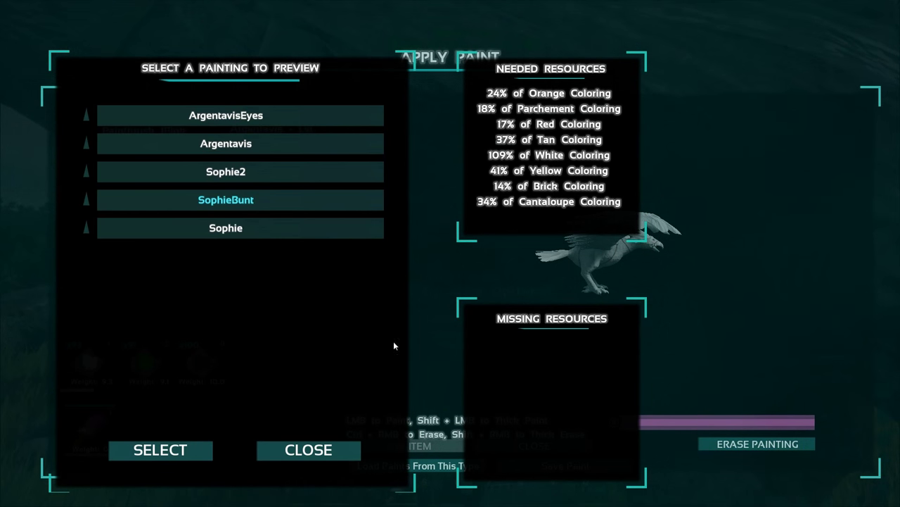
pyautogui.click(177, 453)
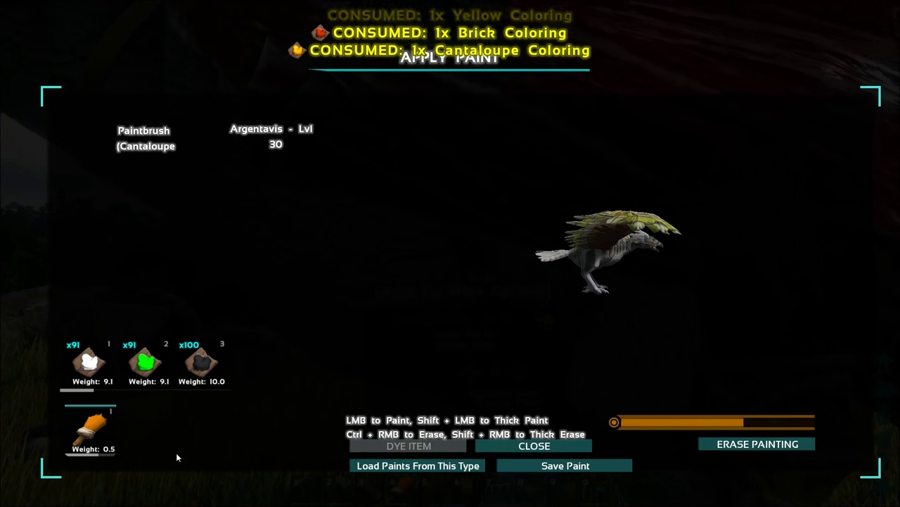
pyautogui.click(534, 446)
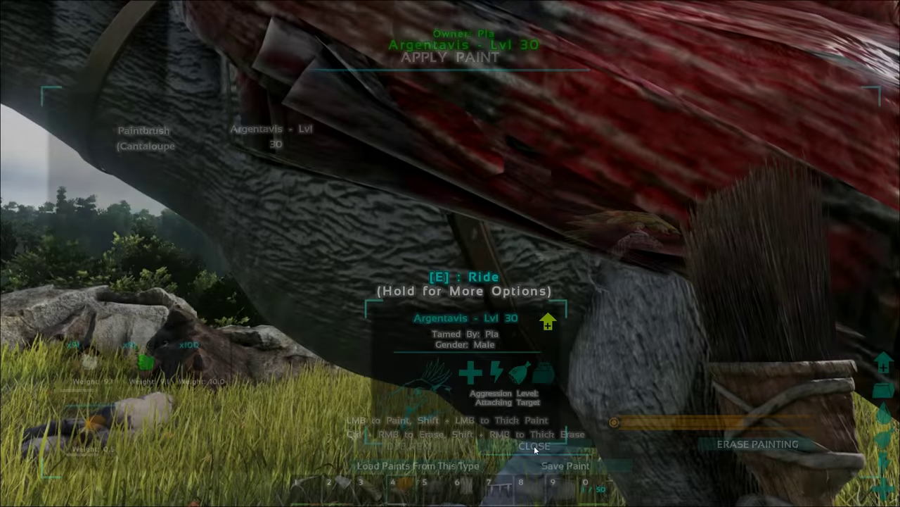
# Step: Examine the painted Argentavis from the side and from behind in flight, checking the wing bands, back and tail
pyautogui.press('s')
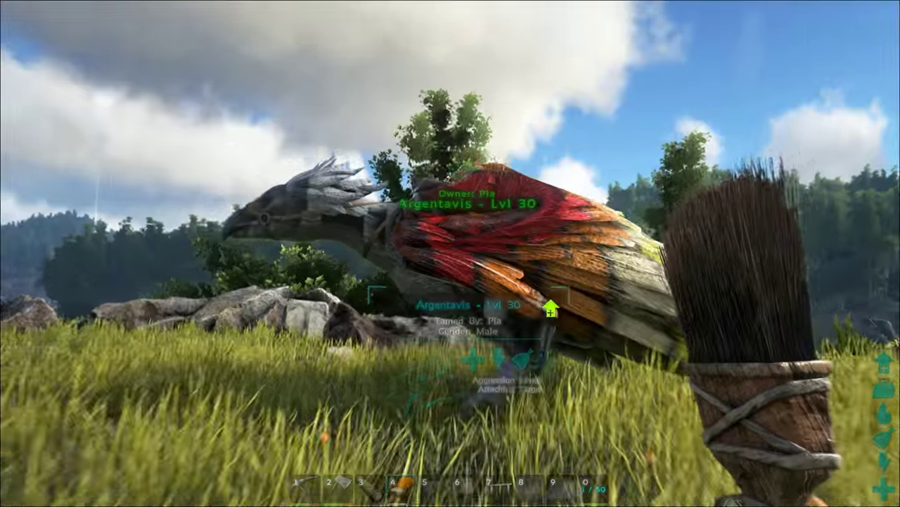
pyautogui.press('w')
pyautogui.press('w')
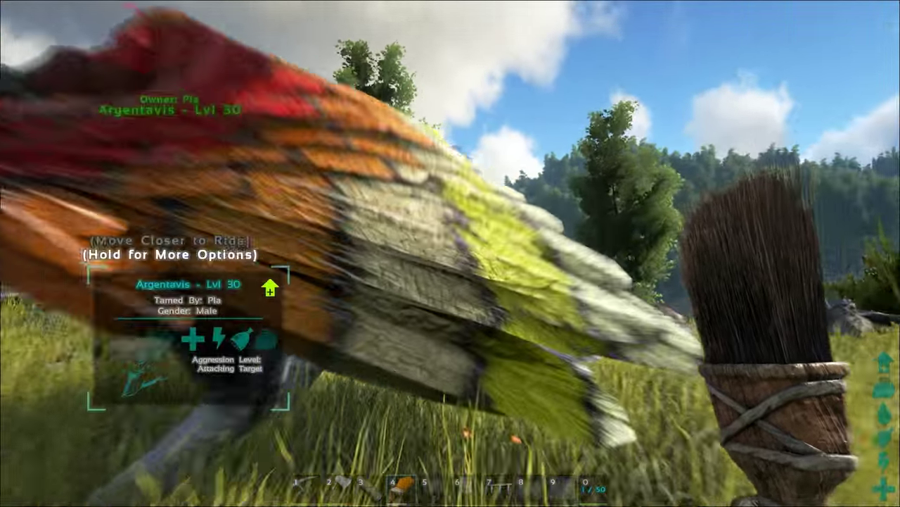
pyautogui.press('a')
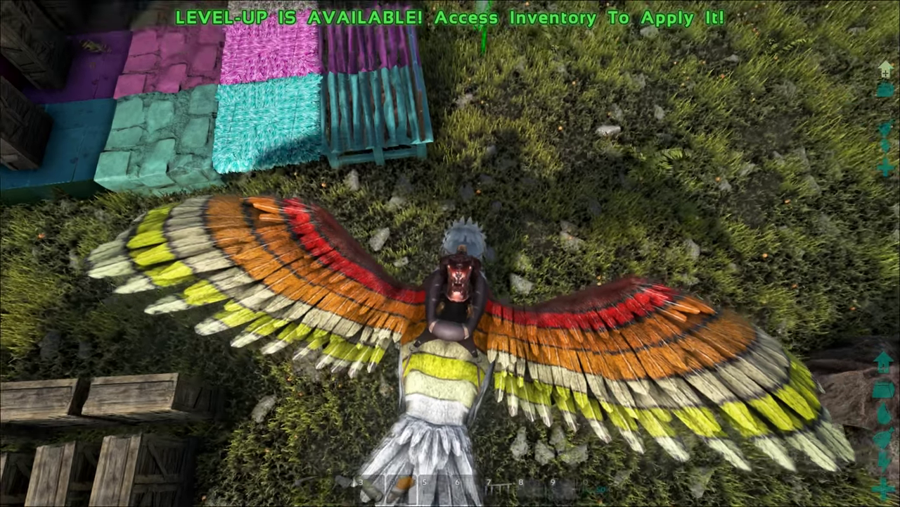
pyautogui.press('w')
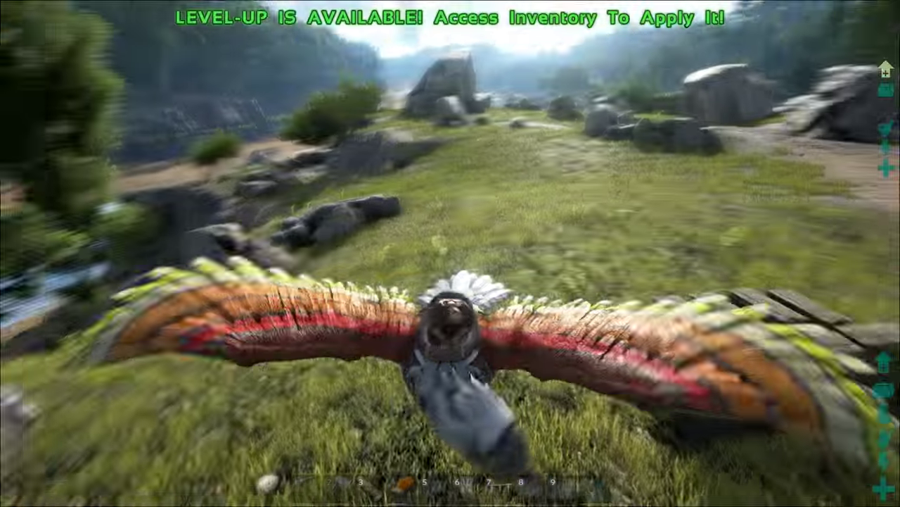
pyautogui.press('w')
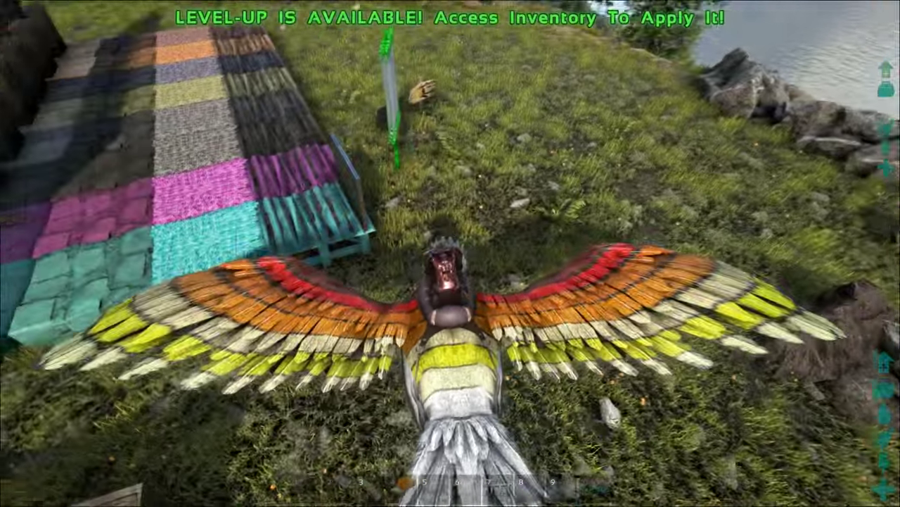